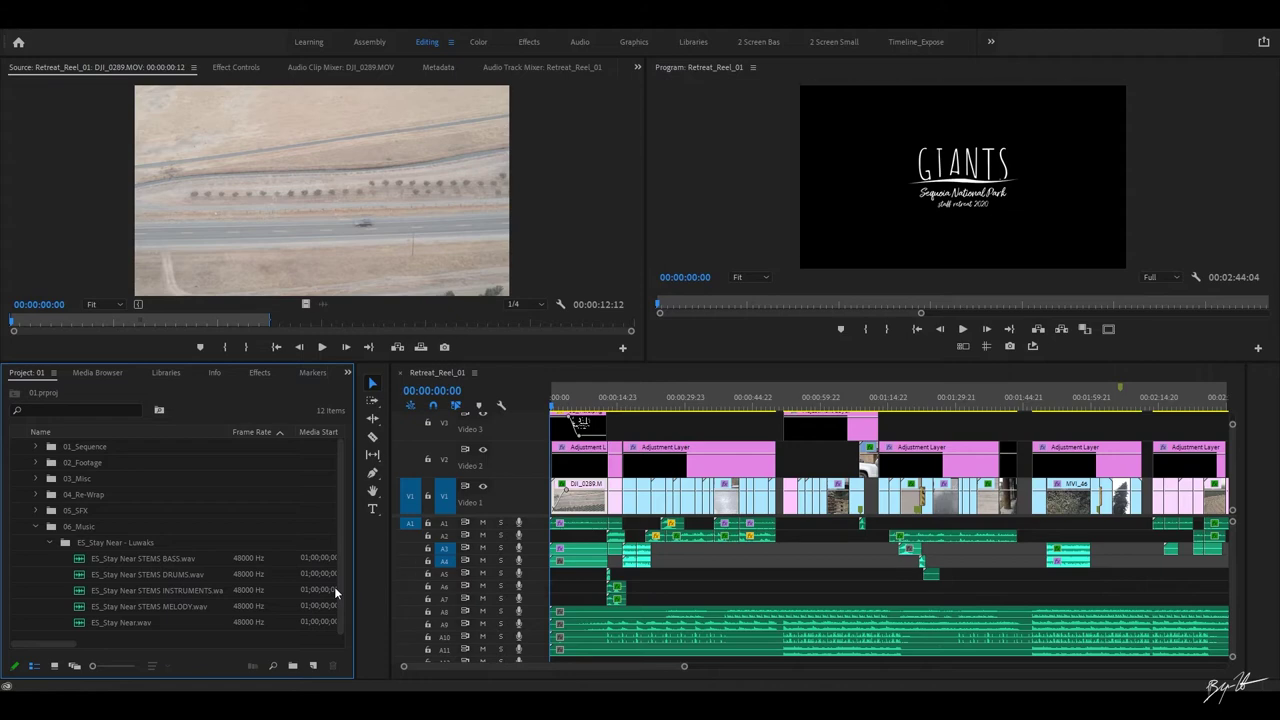
- Focus the sequence timeline and move the playhead from the start to the aerial road shot at 00:00:09:00
{"action": "left_click", "coordinate": [918, 643]}
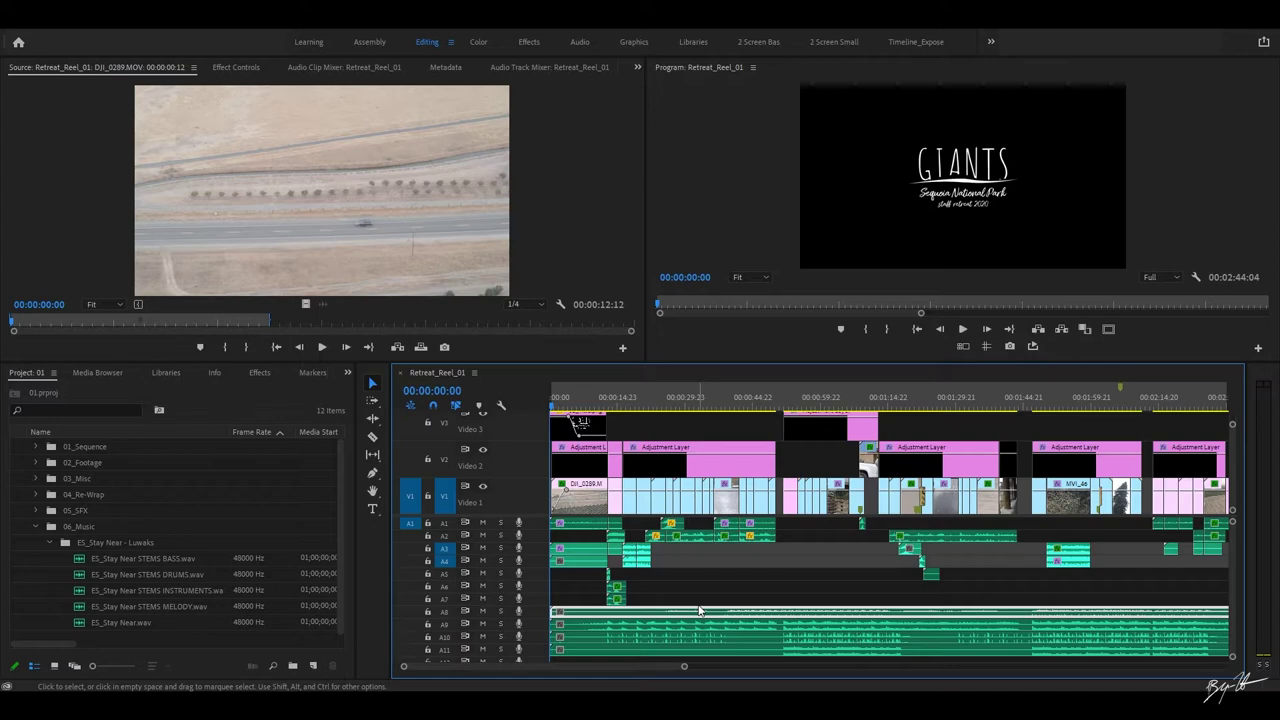
{"action": "left_click", "coordinate": [561, 400]}
{"action": "left_click_drag", "start_coordinate": [571, 400], "coordinate": [594, 400]}
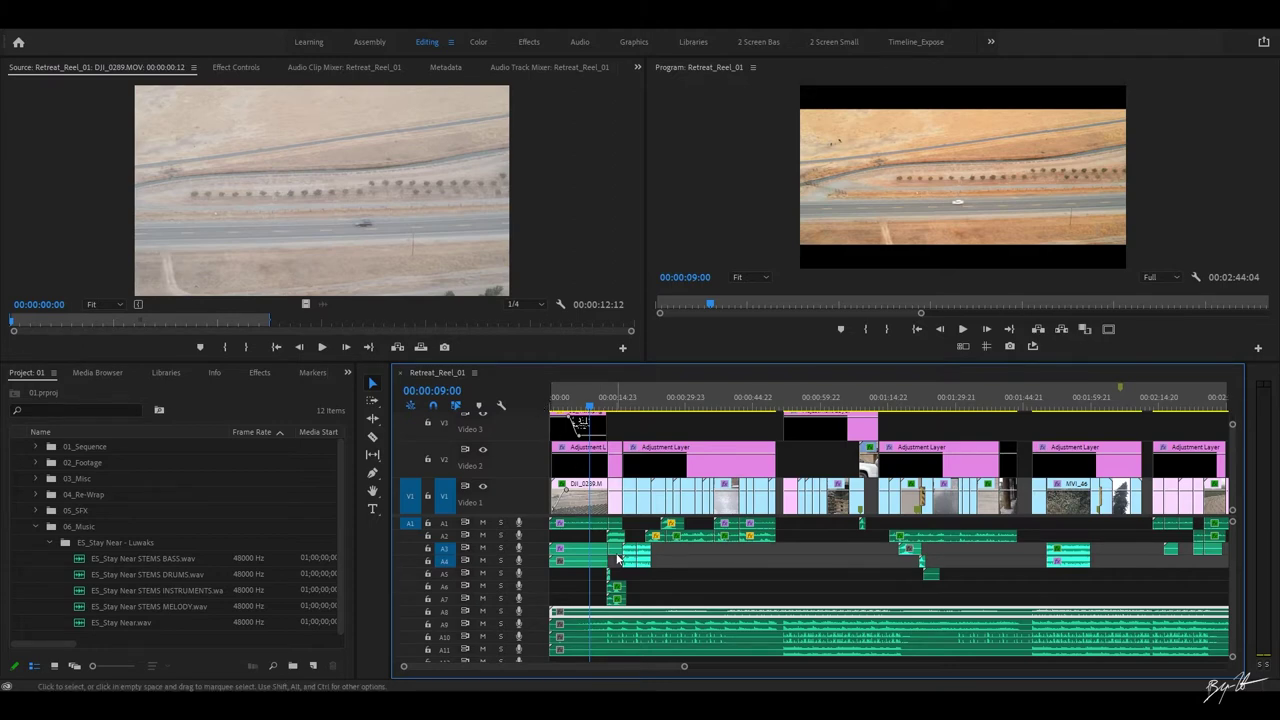
{"action": "mouse_move", "coordinate": [617, 560]}
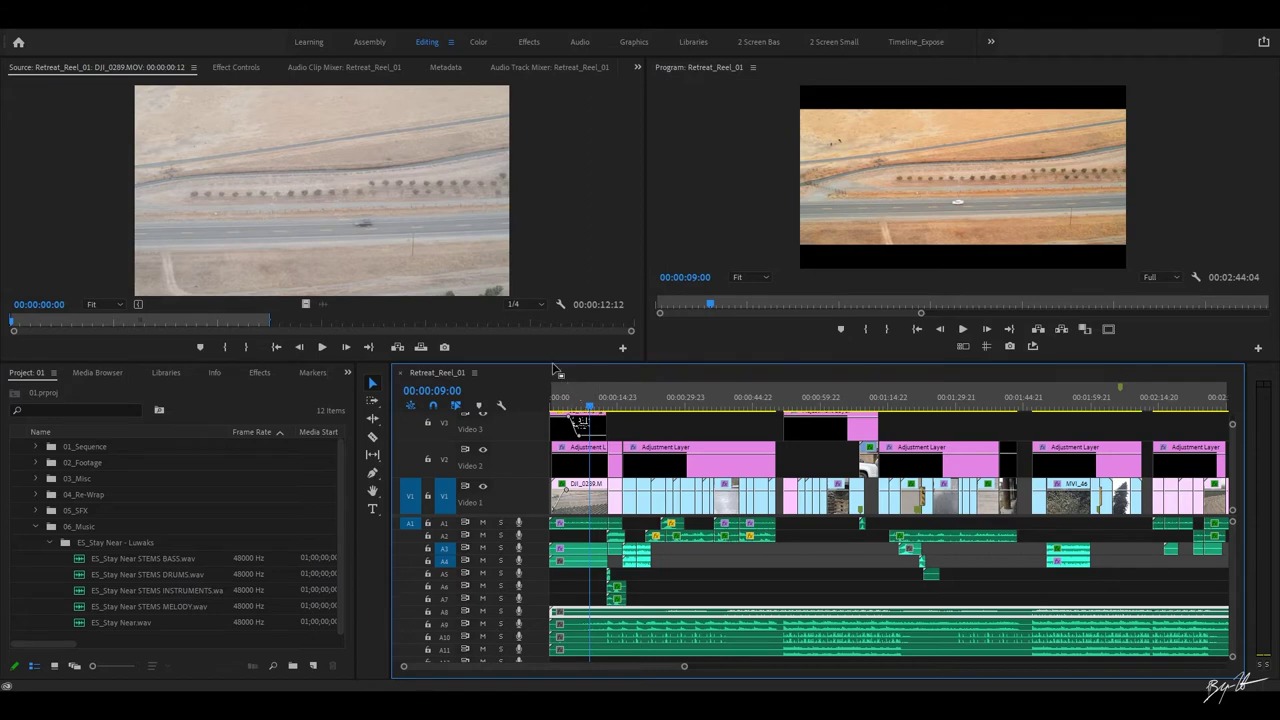
{"action": "left_click", "coordinate": [600, 405]}
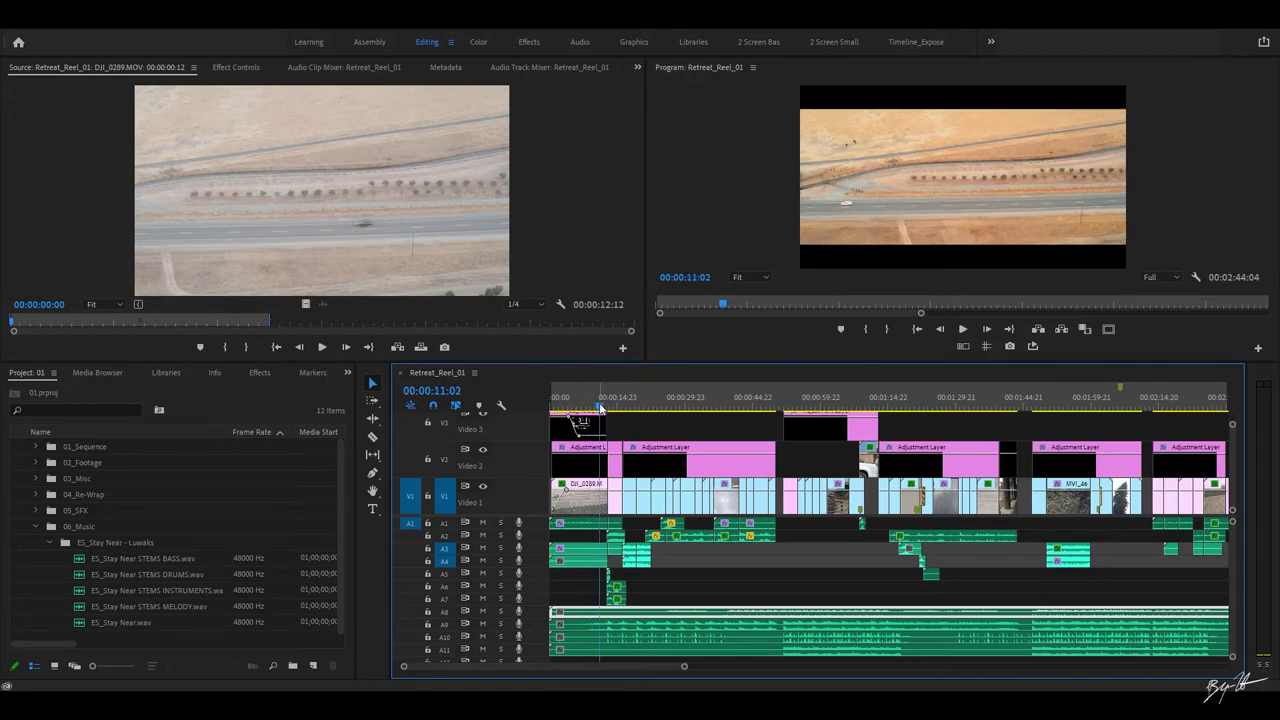
{"action": "key", "text": "space"}
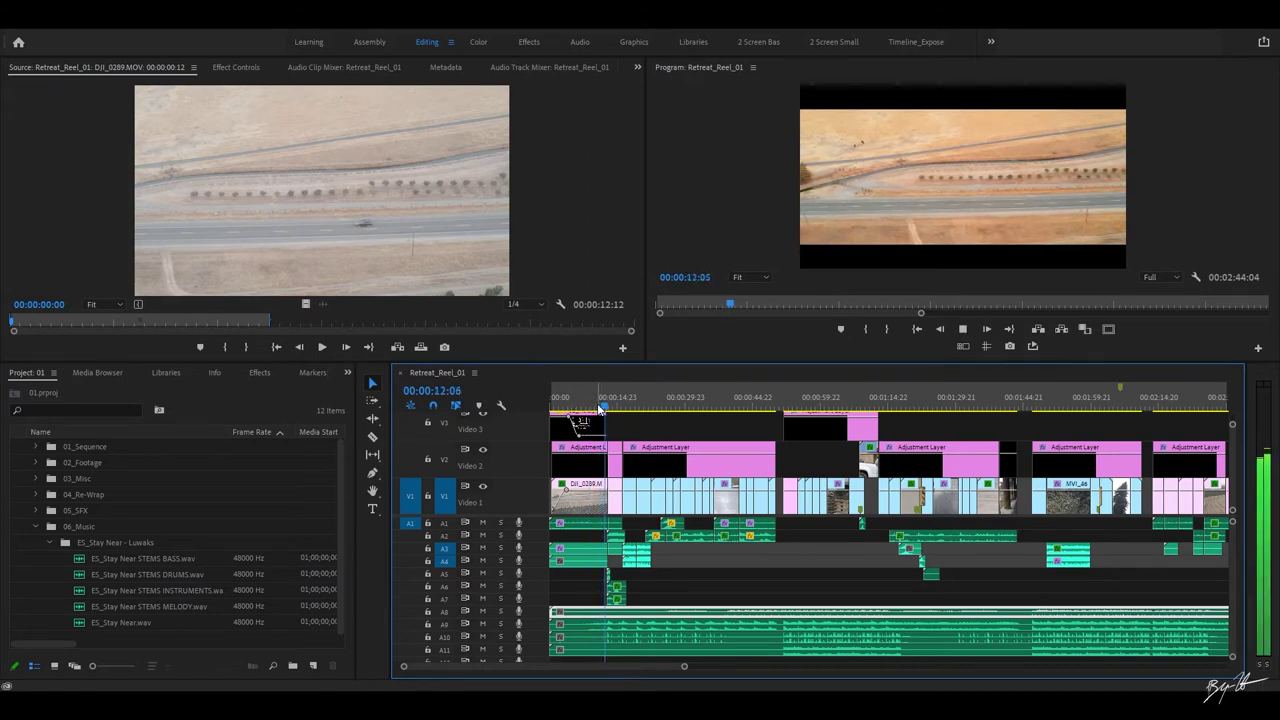
{"action": "key", "text": "space"}
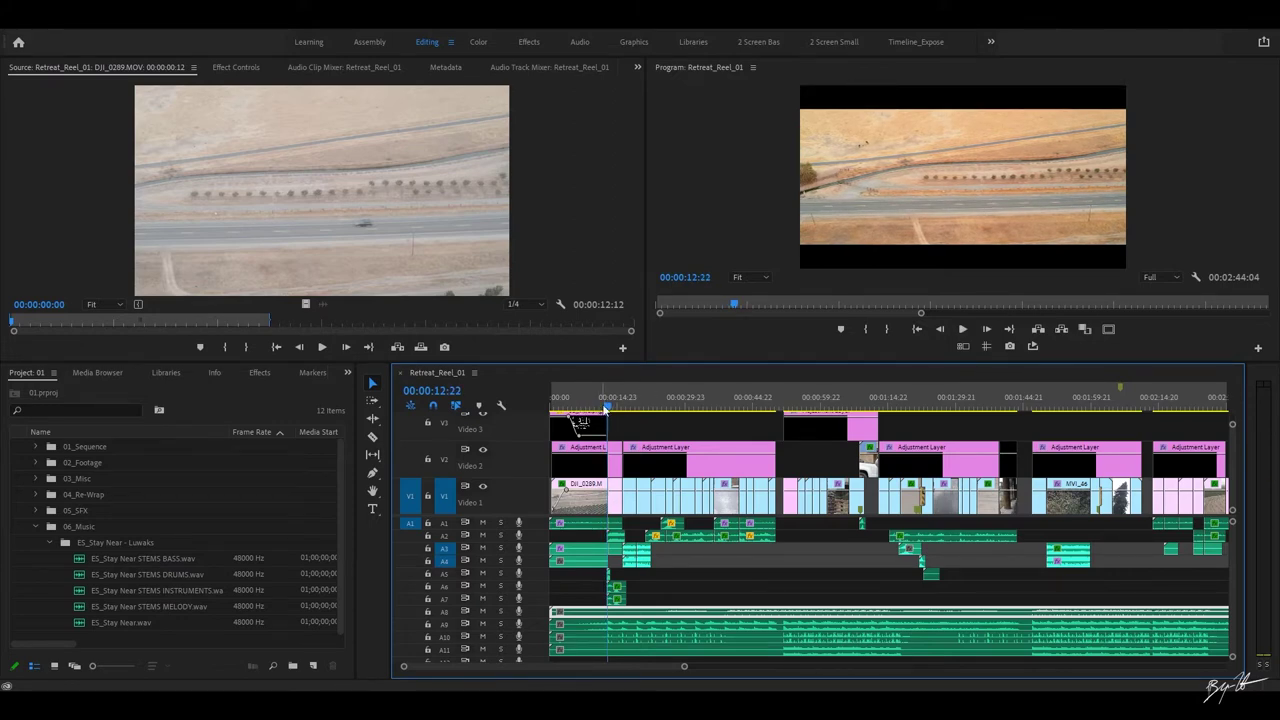
{"action": "left_click_drag", "start_coordinate": [605, 408], "coordinate": [608, 410]}
{"action": "key", "text": "space"}
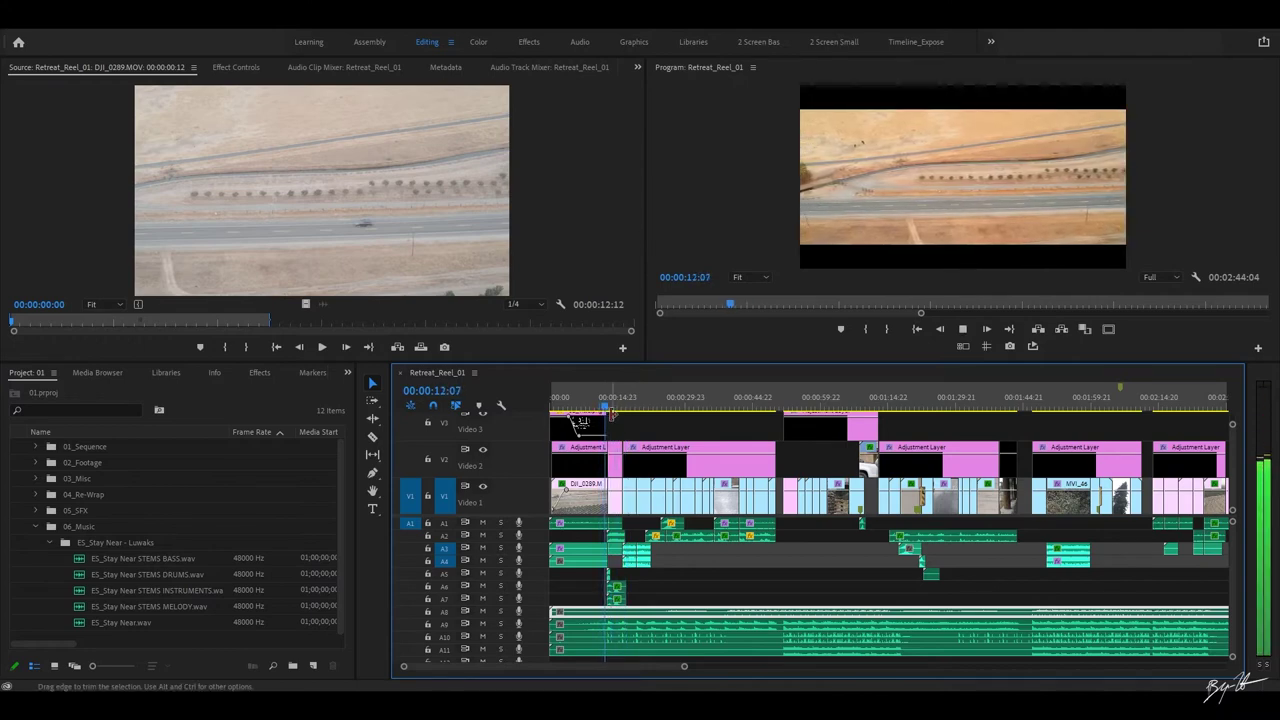
{"action": "key", "text": "space"}
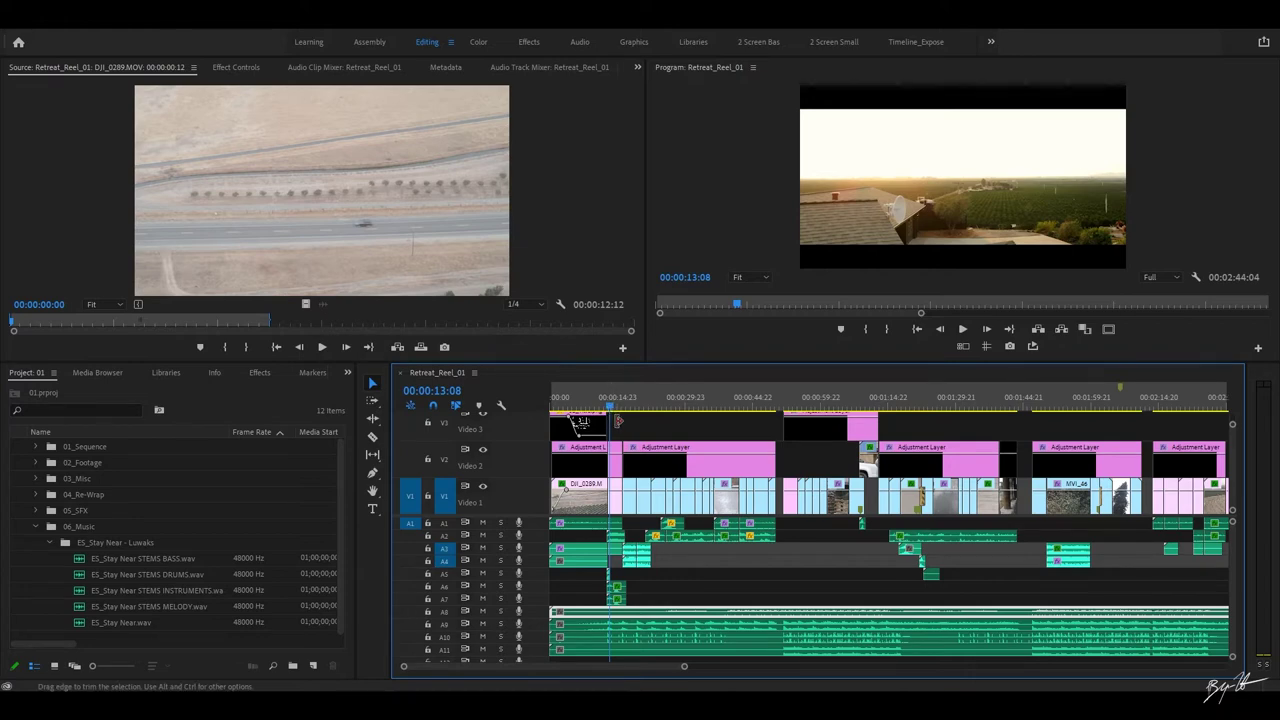
{"action": "key", "text": "space"}
{"action": "key", "text": "space"}
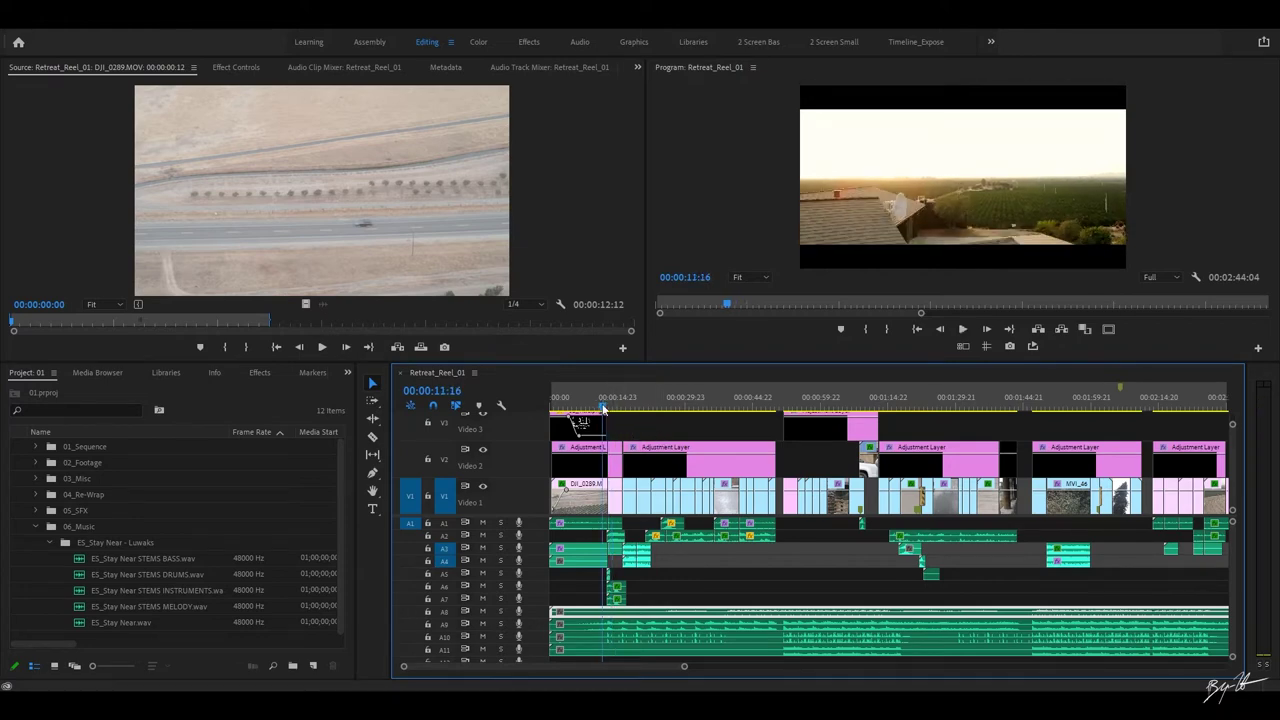
- Zoom in, select the A2 sound effect, solo A2 and audition it, then return before the 13-second cut
{"action": "scroll", "coordinate": [604, 662], "scroll_direction": "up", "scroll_amount": 3}
{"action": "scroll", "coordinate": [600, 660], "scroll_direction": "up", "scroll_amount": 2}
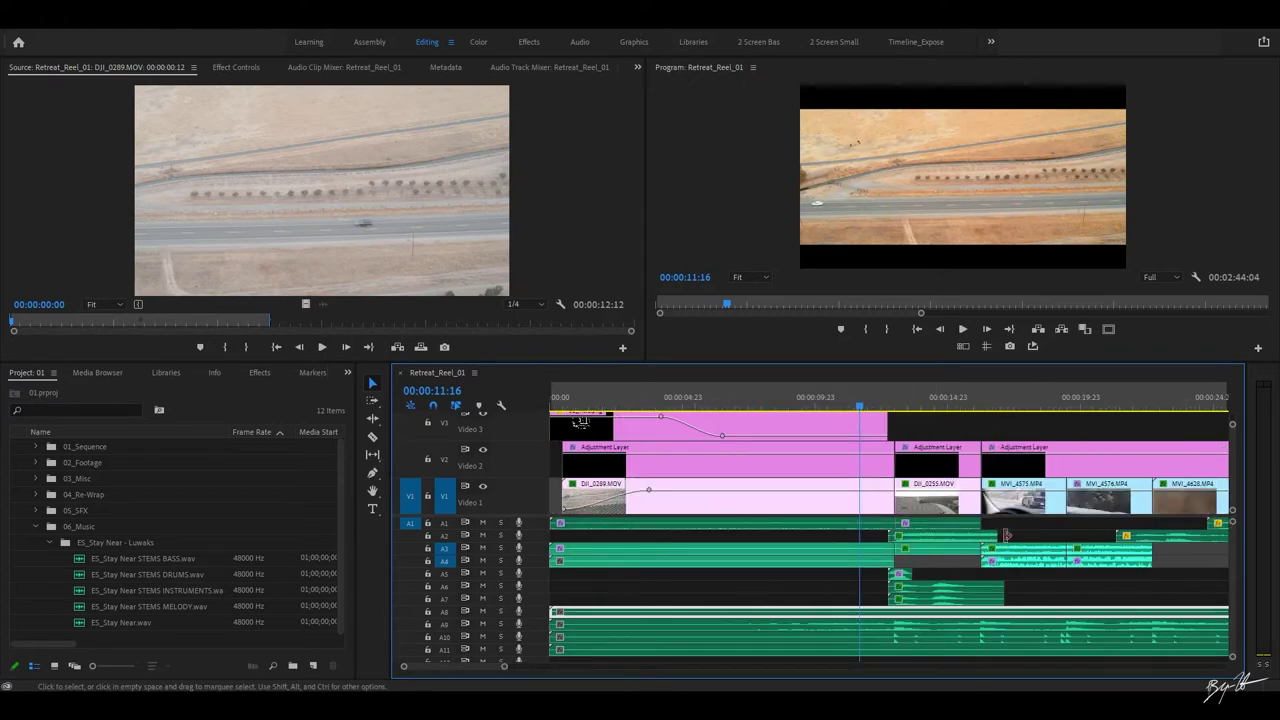
{"action": "left_click", "coordinate": [940, 536]}
{"action": "left_click", "coordinate": [501, 535]}
{"action": "key", "text": "space"}
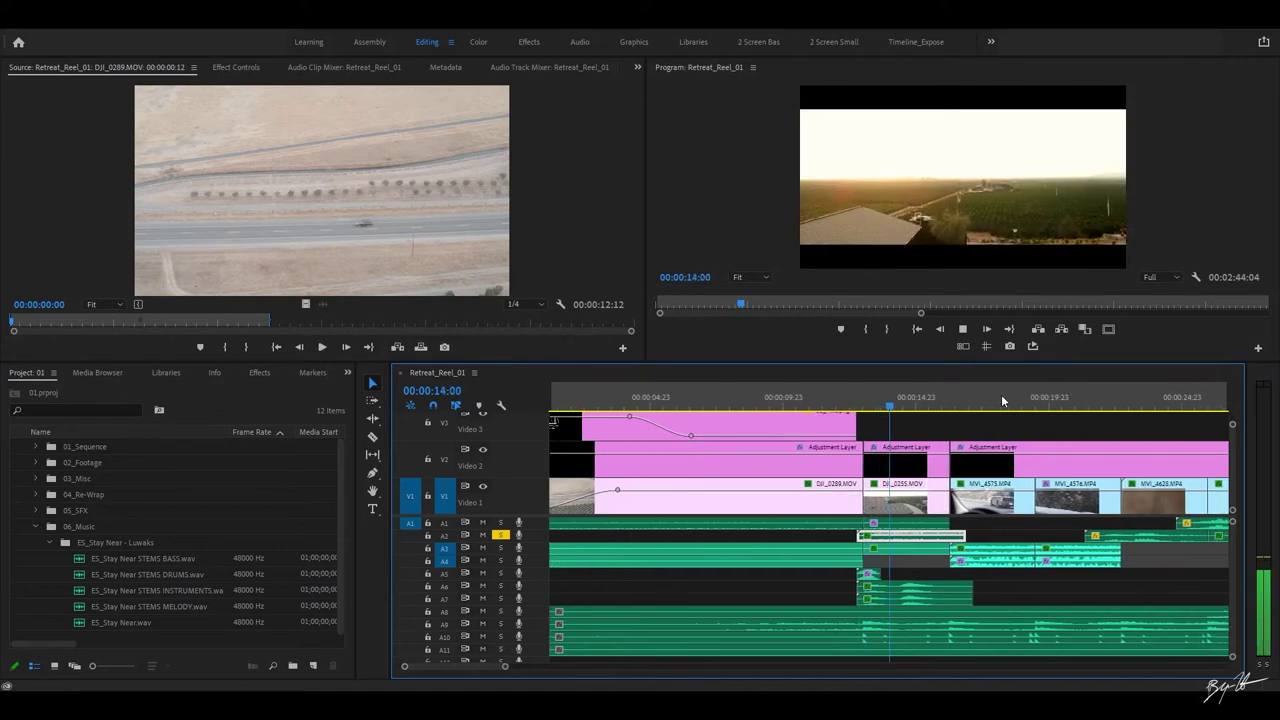
{"action": "key", "text": "space"}
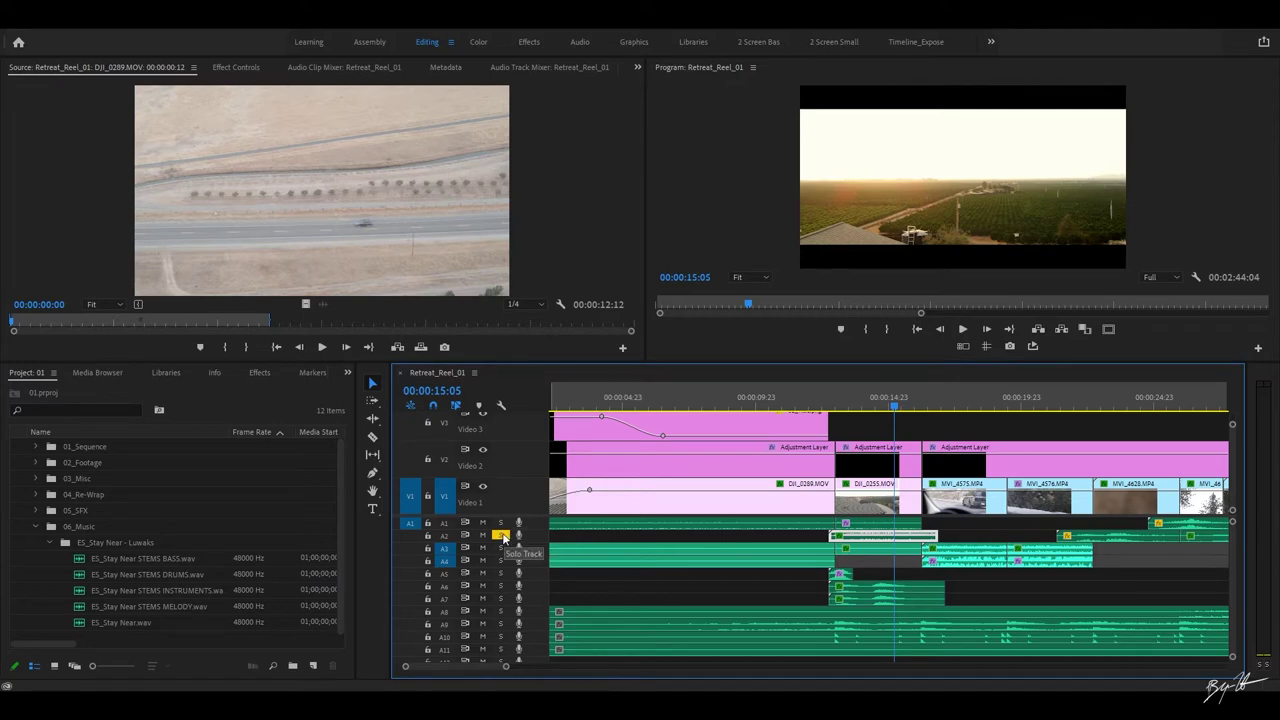
{"action": "key", "text": "ctrl+z"}
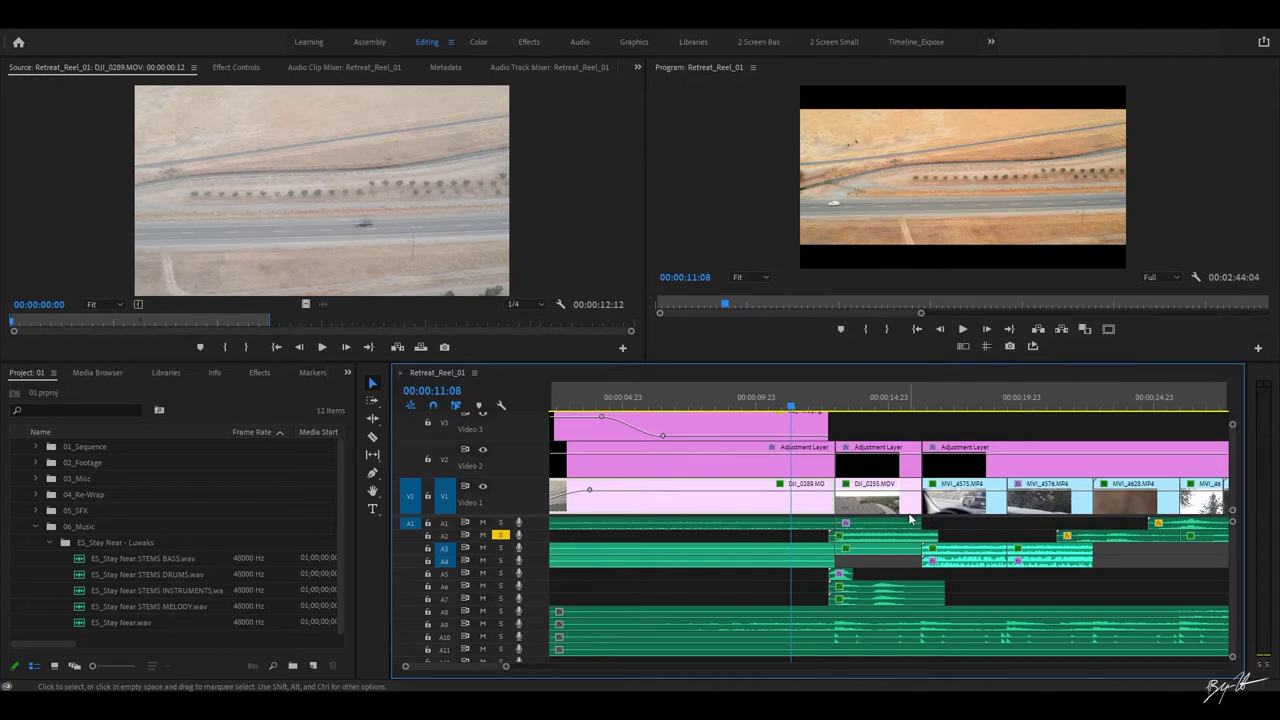
- Un-solo A2, play from 11 seconds with all tracks, then scrub back to about 12.5 seconds
{"action": "left_click", "coordinate": [501, 536]}
{"action": "key", "text": "space"}
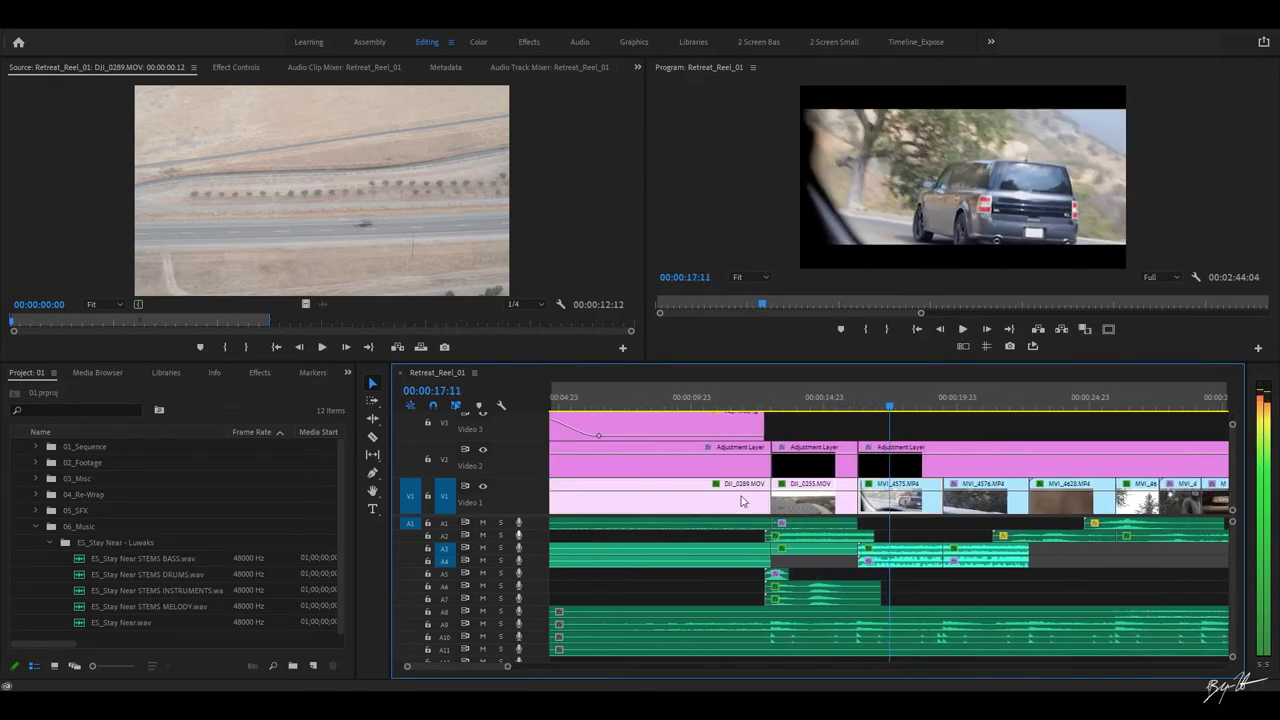
{"action": "left_click_drag", "start_coordinate": [807, 403], "coordinate": [773, 409]}
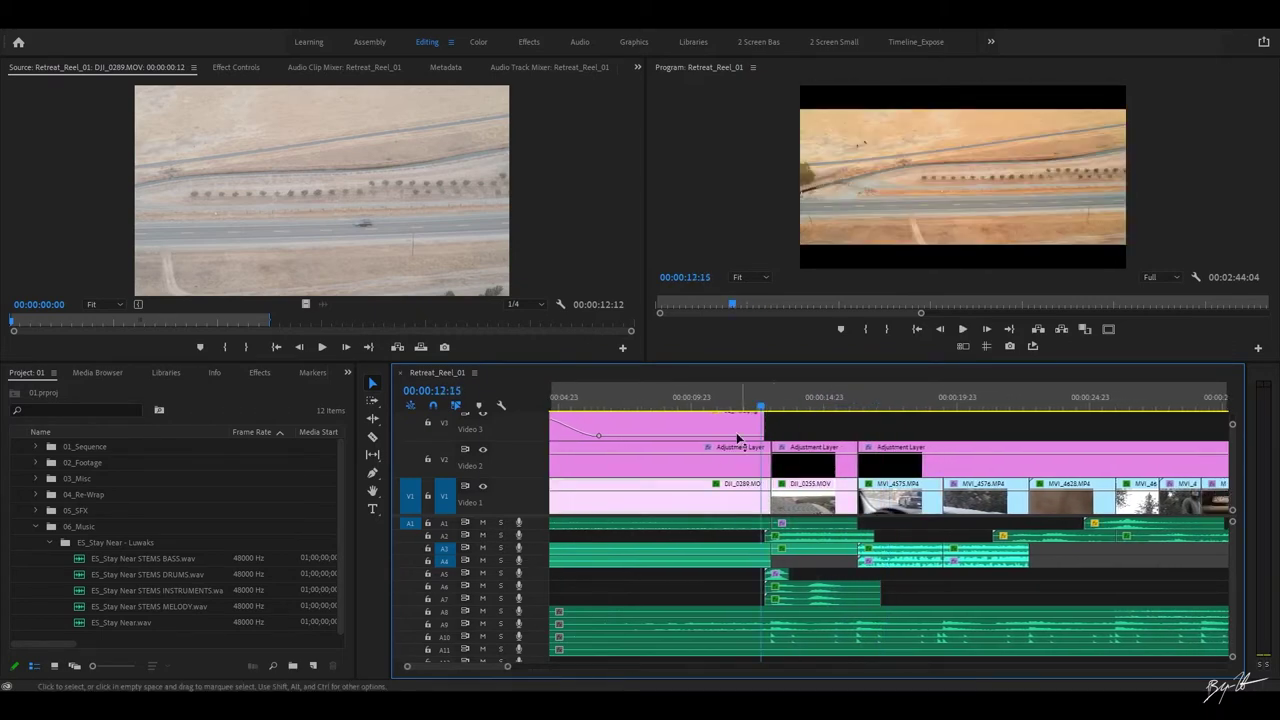
- Solo audio tracks A5, A6 and A7 and play them in isolation from about 12 seconds
{"action": "left_click", "coordinate": [500, 572]}
{"action": "left_click", "coordinate": [500, 585]}
{"action": "left_click", "coordinate": [498, 598]}
{"action": "key", "text": "space"}
{"action": "scroll", "coordinate": [829, 438], "scroll_direction": "up", "scroll_amount": 2}
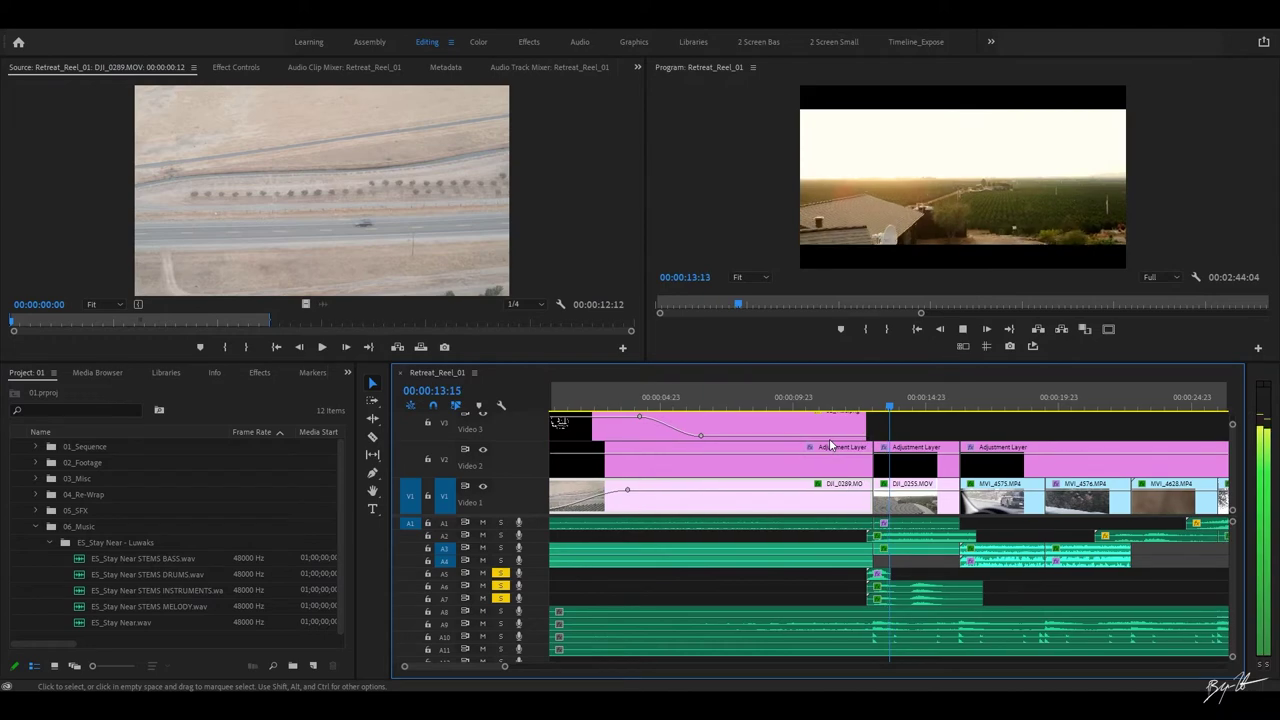
{"action": "key", "text": "space"}
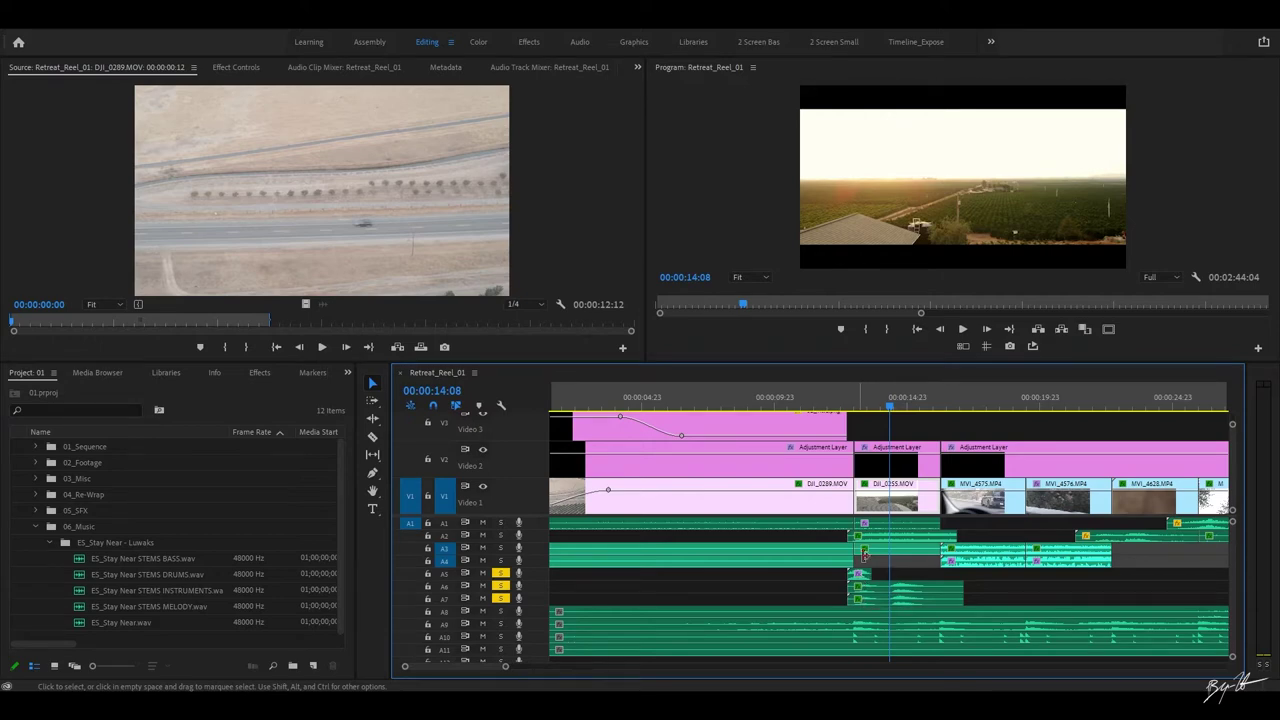
{"action": "left_click_drag", "start_coordinate": [889, 404], "coordinate": [836, 440]}
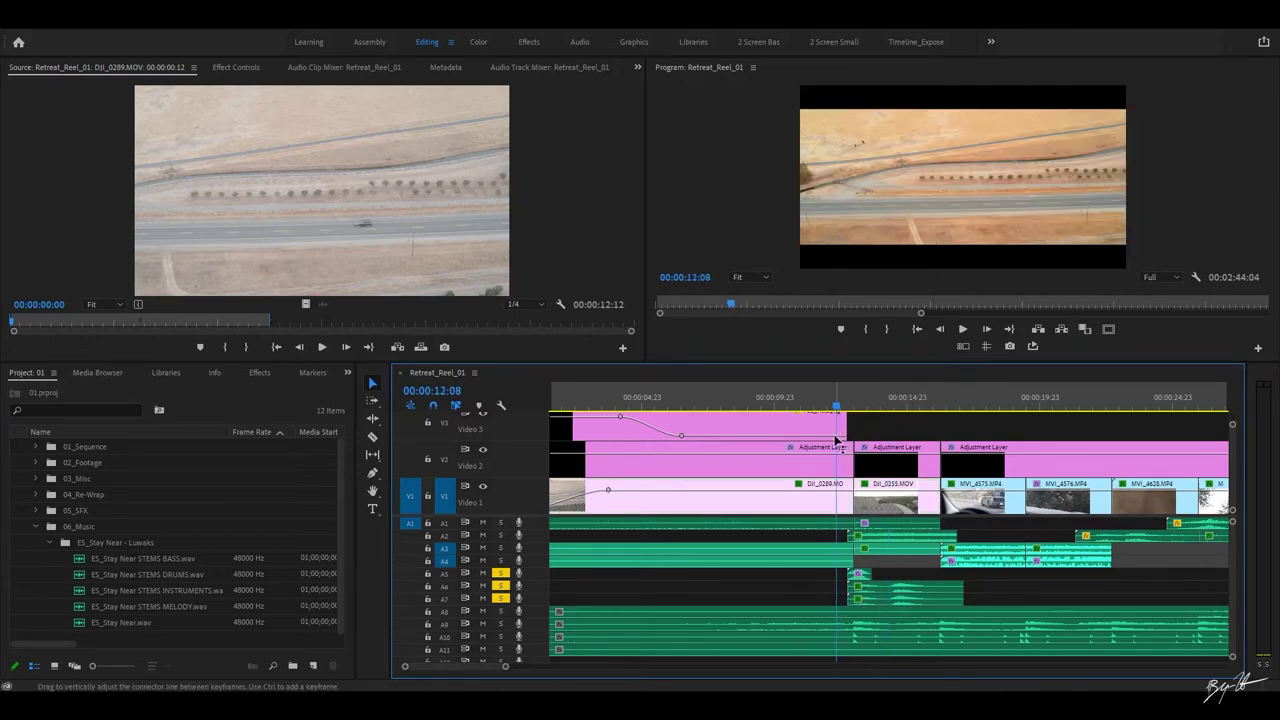
{"action": "key", "text": "space"}
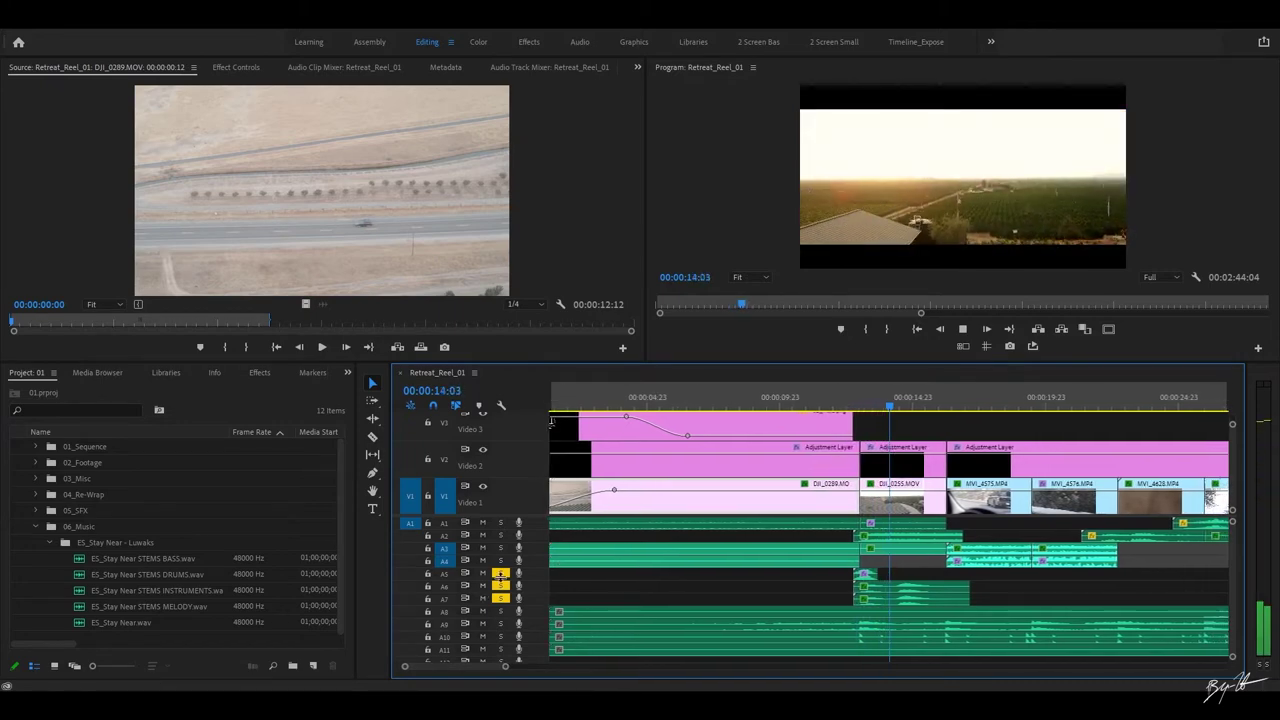
- Stop playback, un-solo A5, A6 and A7, and replay the full mix across the road-to-rooftop cut
{"action": "key", "text": "space"}
{"action": "left_click", "coordinate": [500, 573]}
{"action": "left_click", "coordinate": [500, 591]}
{"action": "left_click", "coordinate": [837, 404]}
{"action": "left_click_drag", "start_coordinate": [838, 404], "coordinate": [826, 408]}
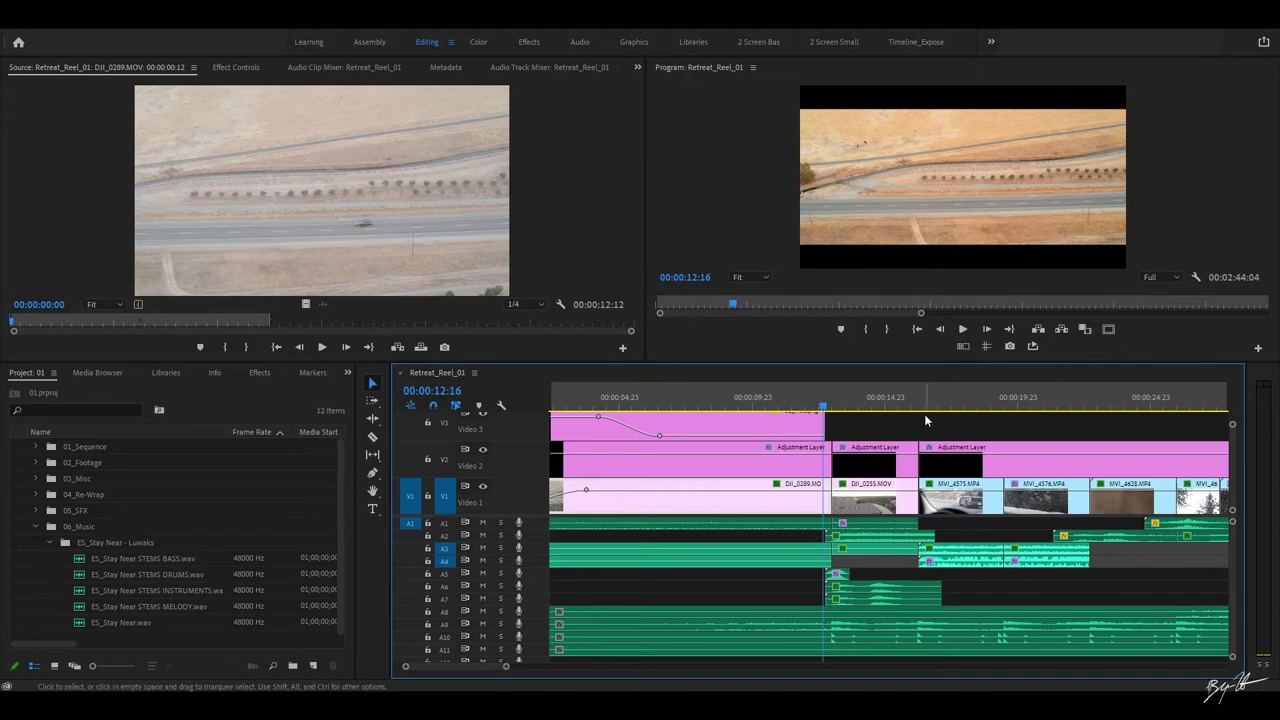
{"action": "key", "text": "space"}
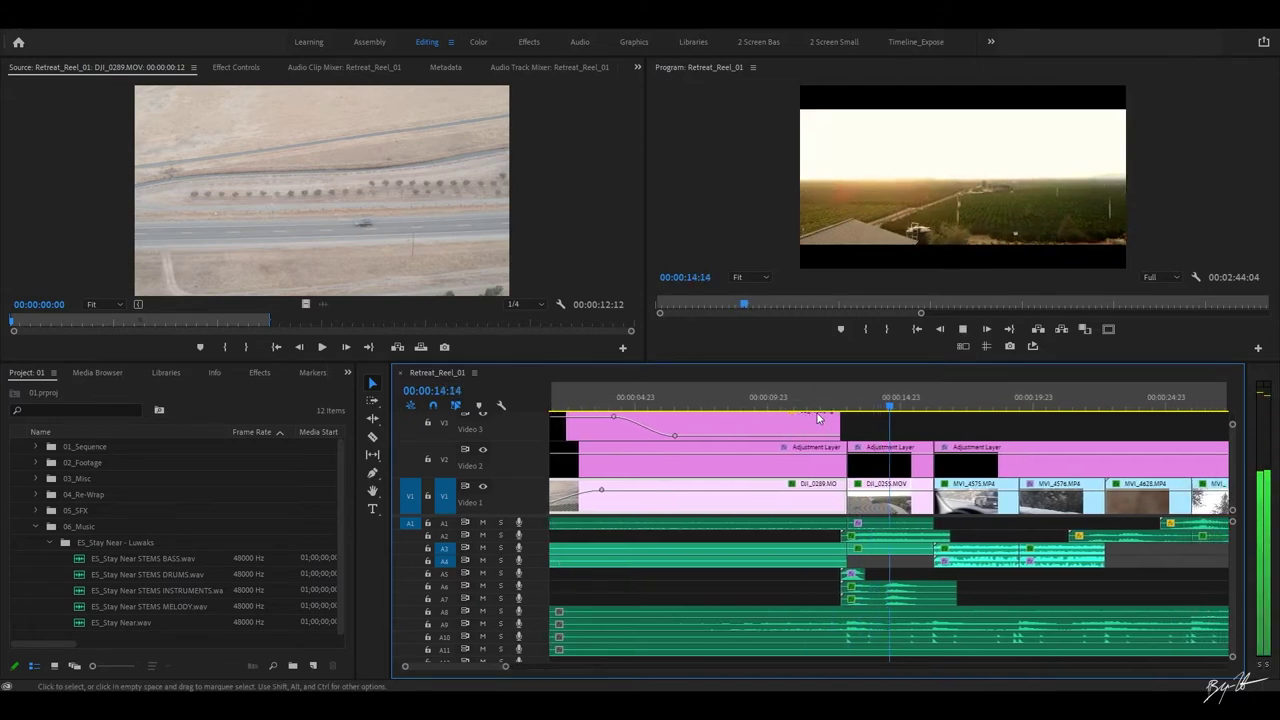
{"action": "key", "text": "space"}
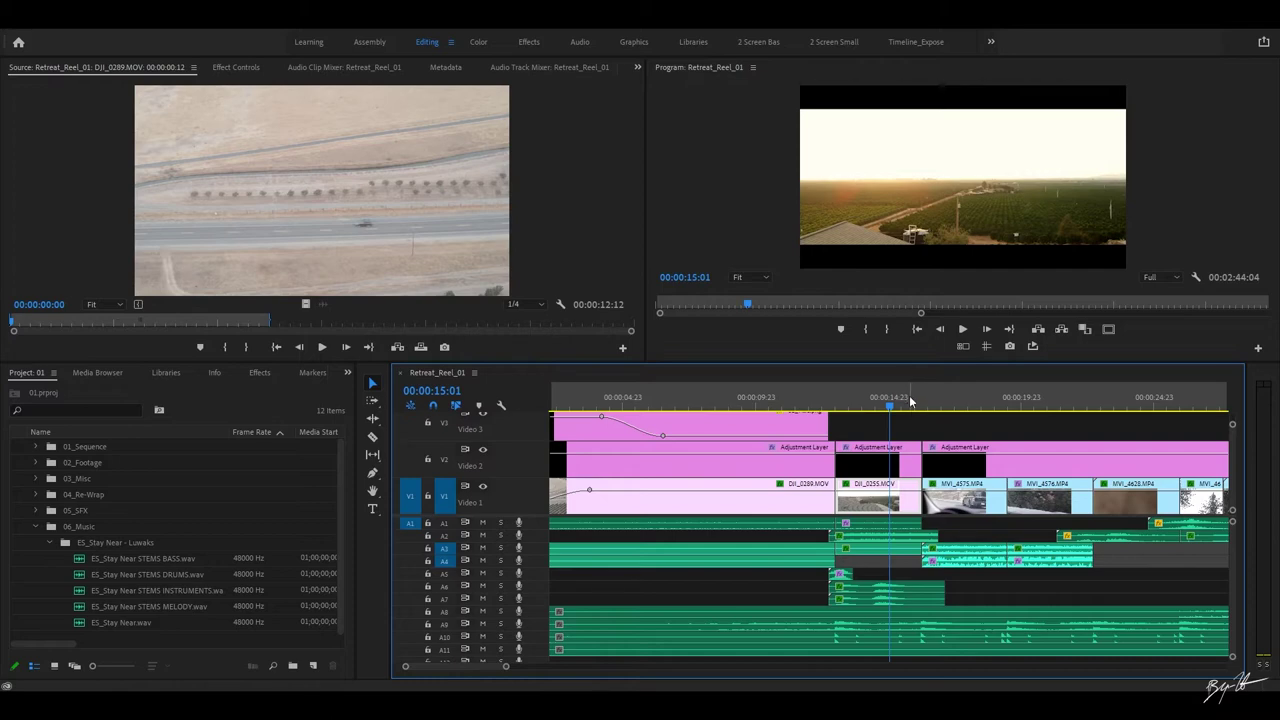
{"action": "left_click", "coordinate": [832, 405]}
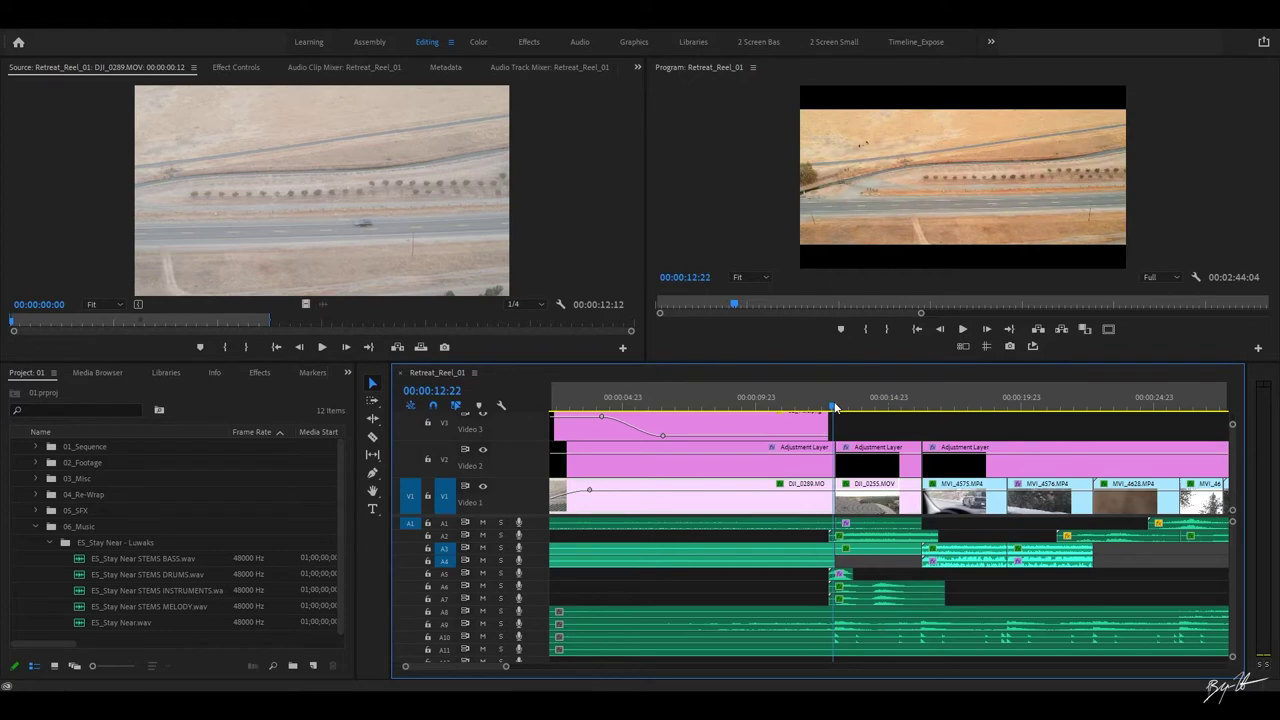
{"action": "key", "text": "space"}
{"action": "key", "text": "space"}
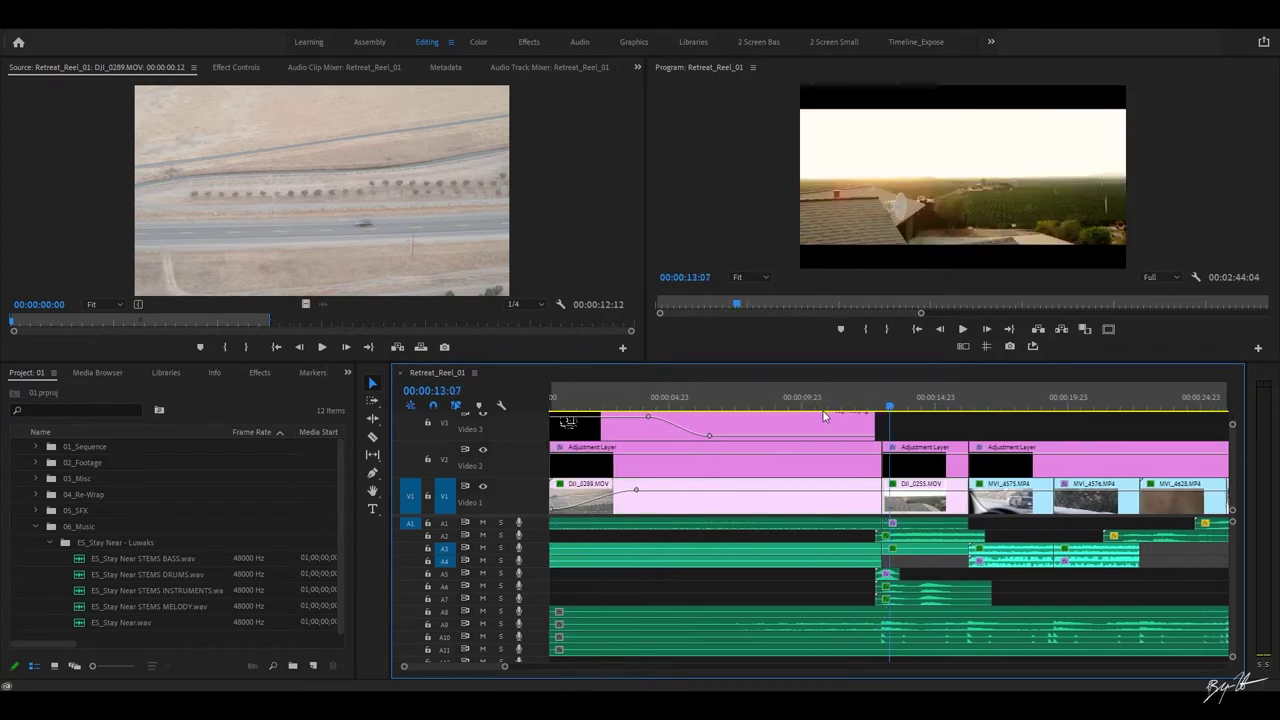
{"action": "left_click", "coordinate": [958, 396]}
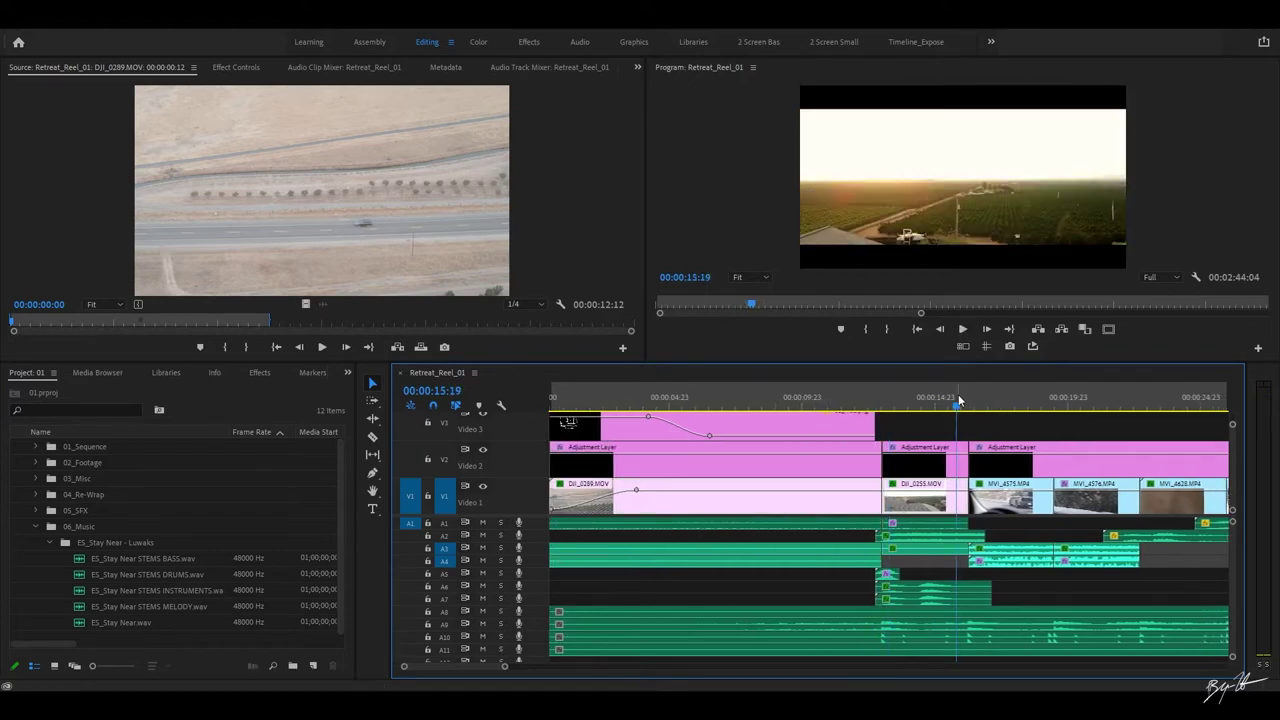
{"action": "key", "text": "space"}
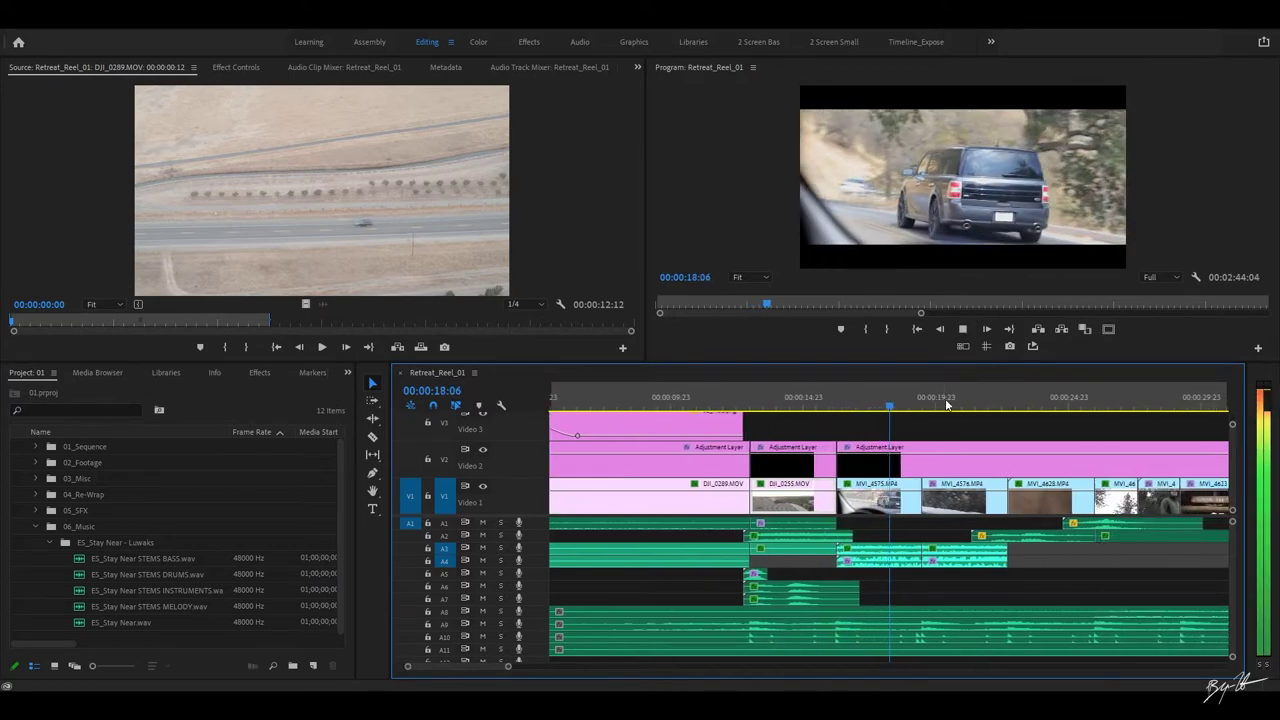
{"action": "key", "text": "space"}
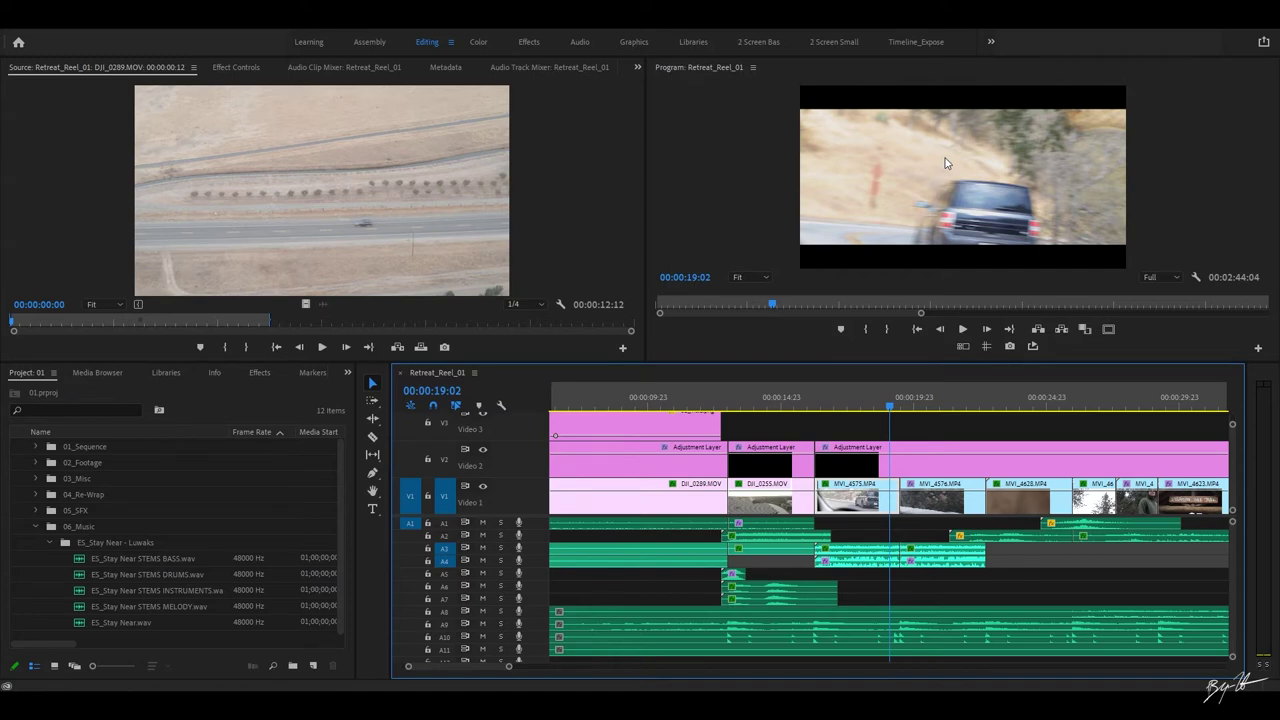
{"action": "left_click", "coordinate": [802, 408]}
{"action": "scroll", "coordinate": [802, 410], "scroll_direction": "up", "scroll_amount": 1}
{"action": "key", "text": "space"}
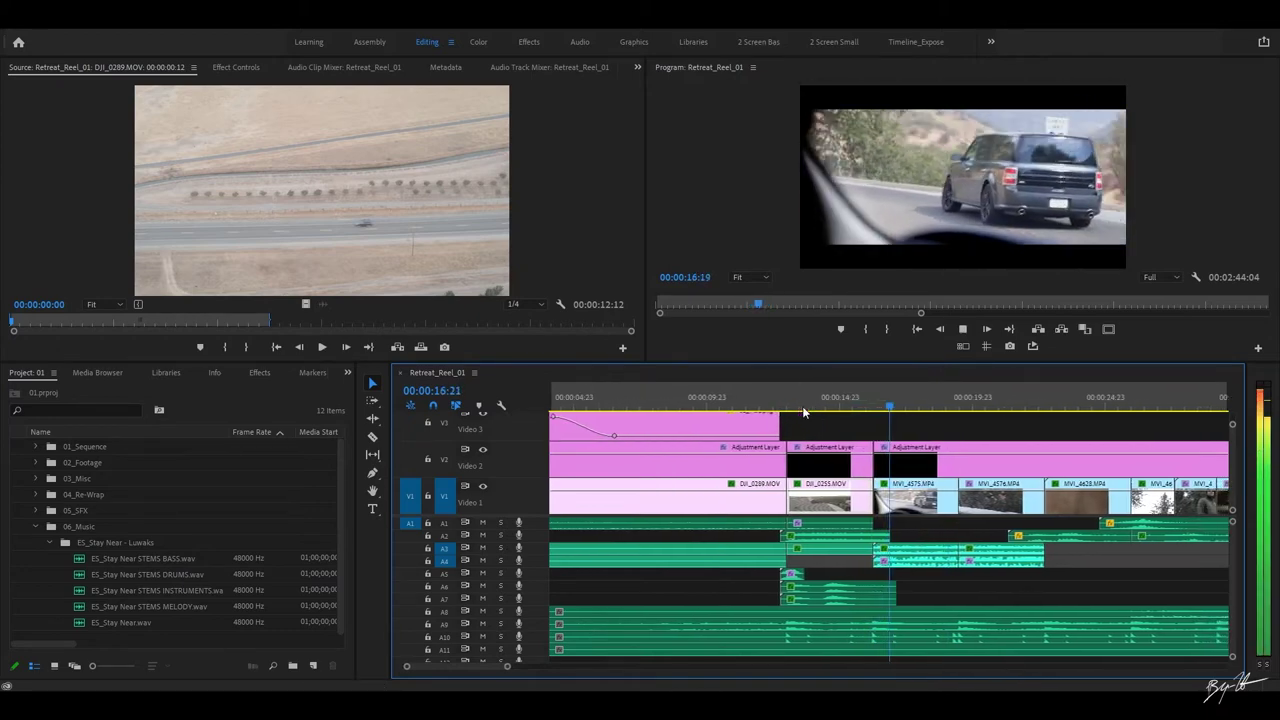
{"action": "key", "text": "space"}
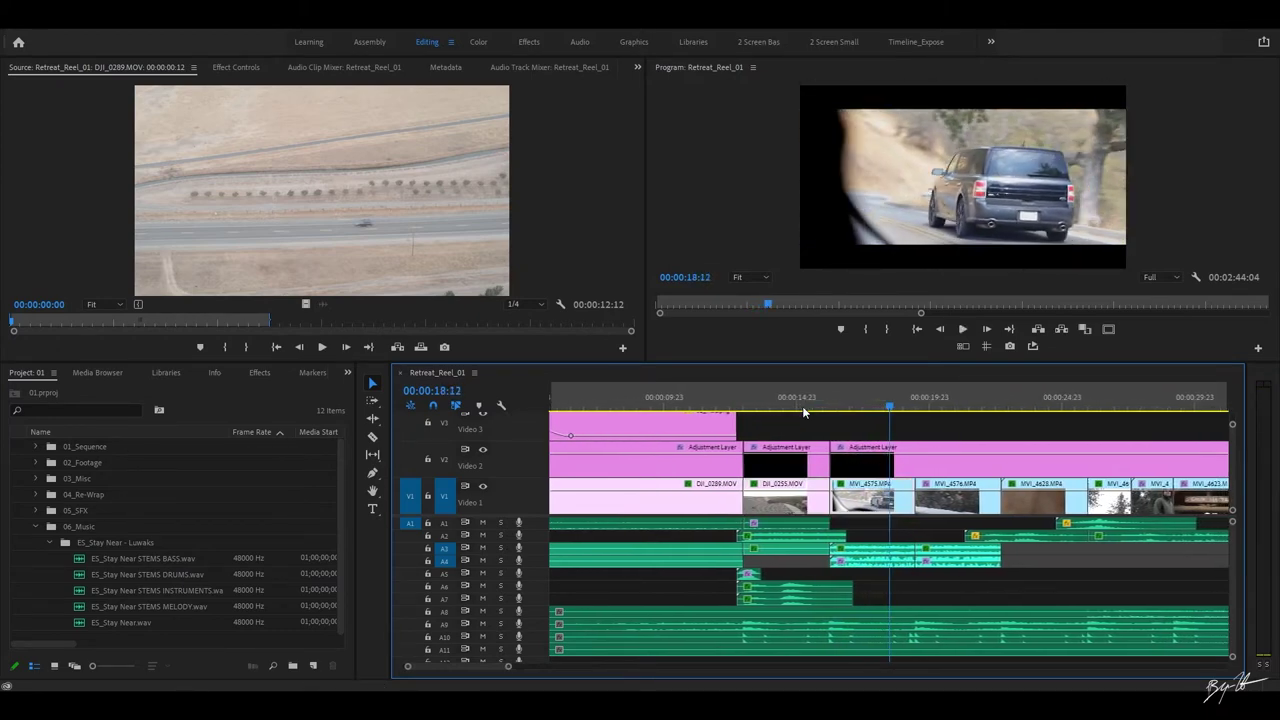
{"action": "left_click", "coordinate": [890, 556]}
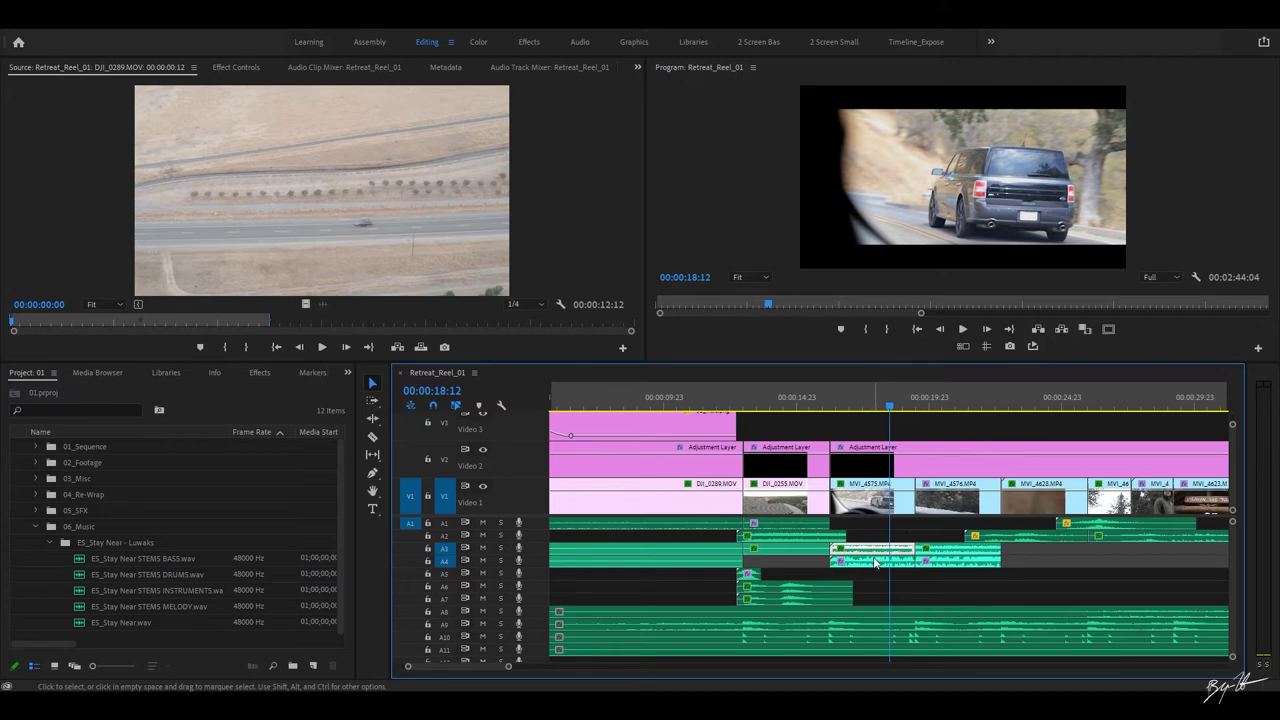
{"action": "left_click", "coordinate": [818, 405]}
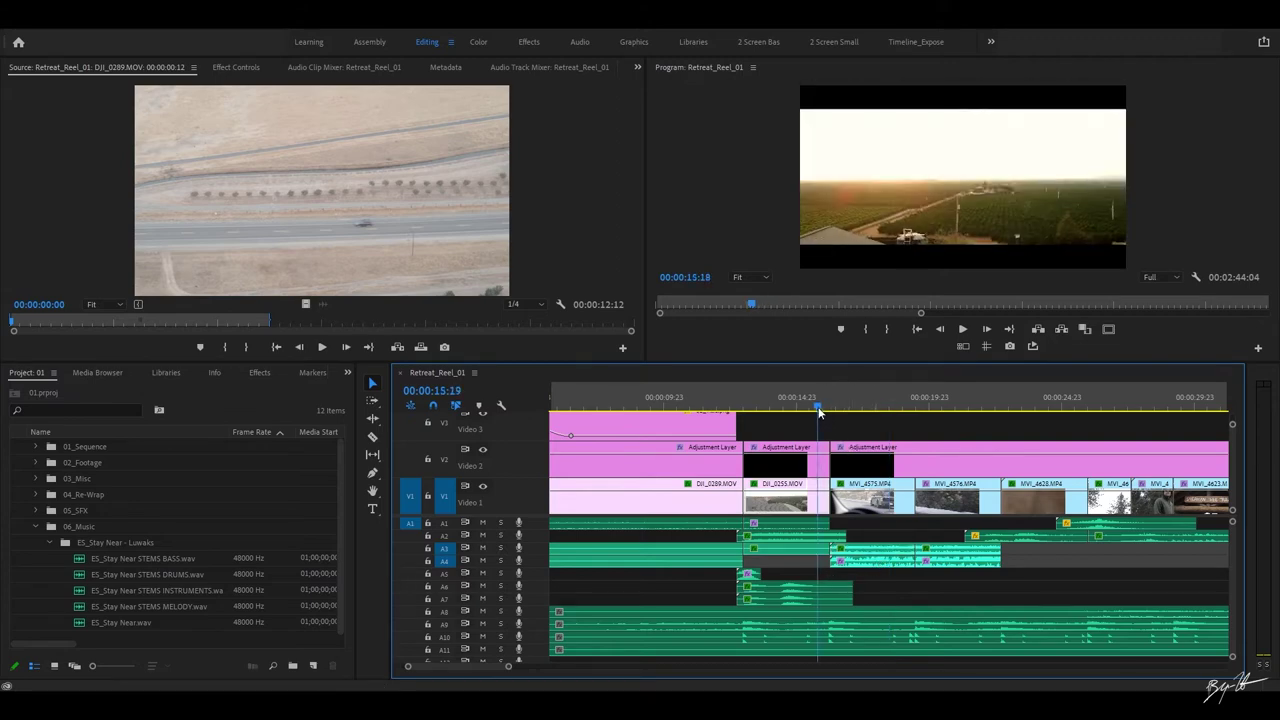
{"action": "key", "text": "space"}
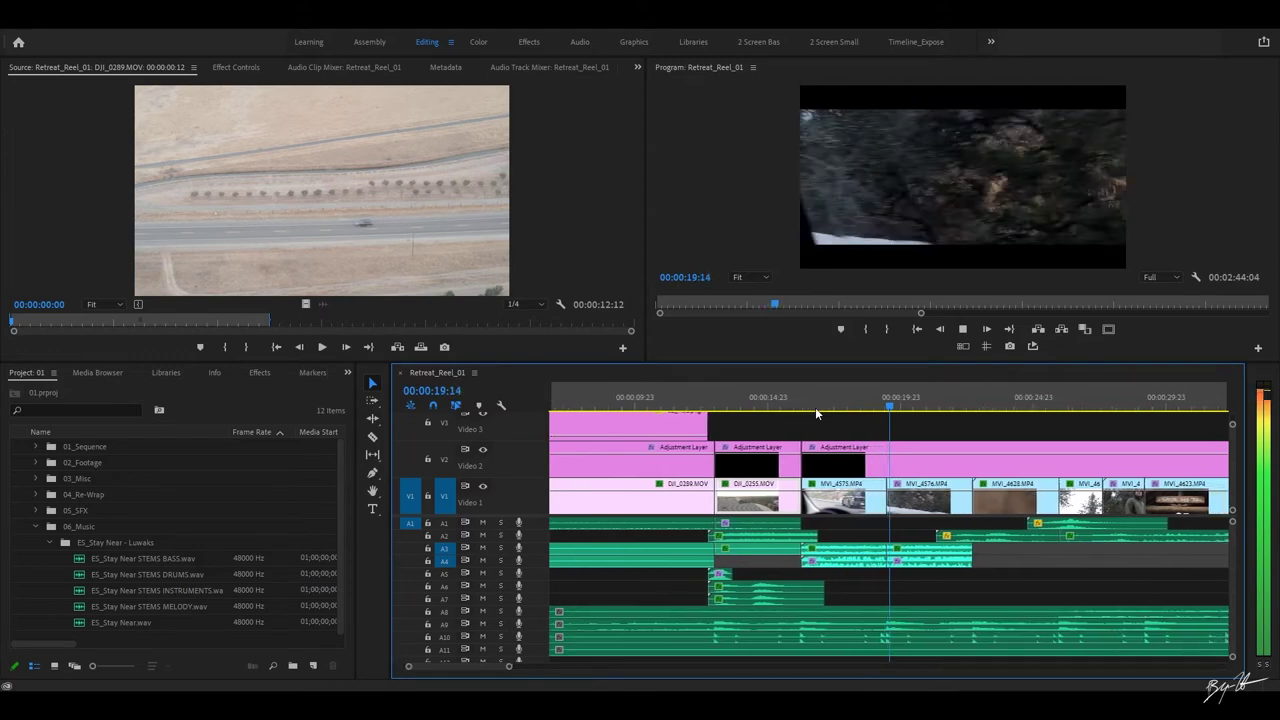
{"action": "key", "text": "space"}
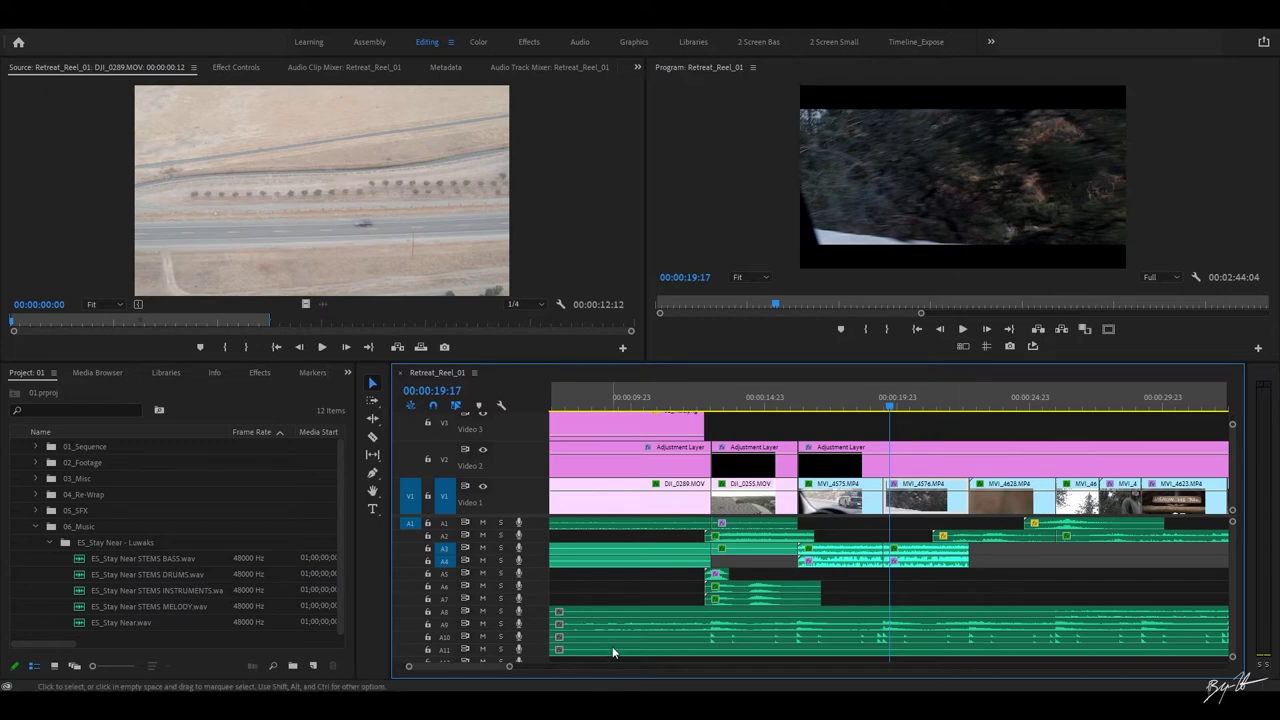
- Select the long audio clip on A10 and play it from 00:00:12:05 to check it
{"action": "left_click", "coordinate": [649, 644]}
{"action": "left_click", "coordinate": [693, 405]}
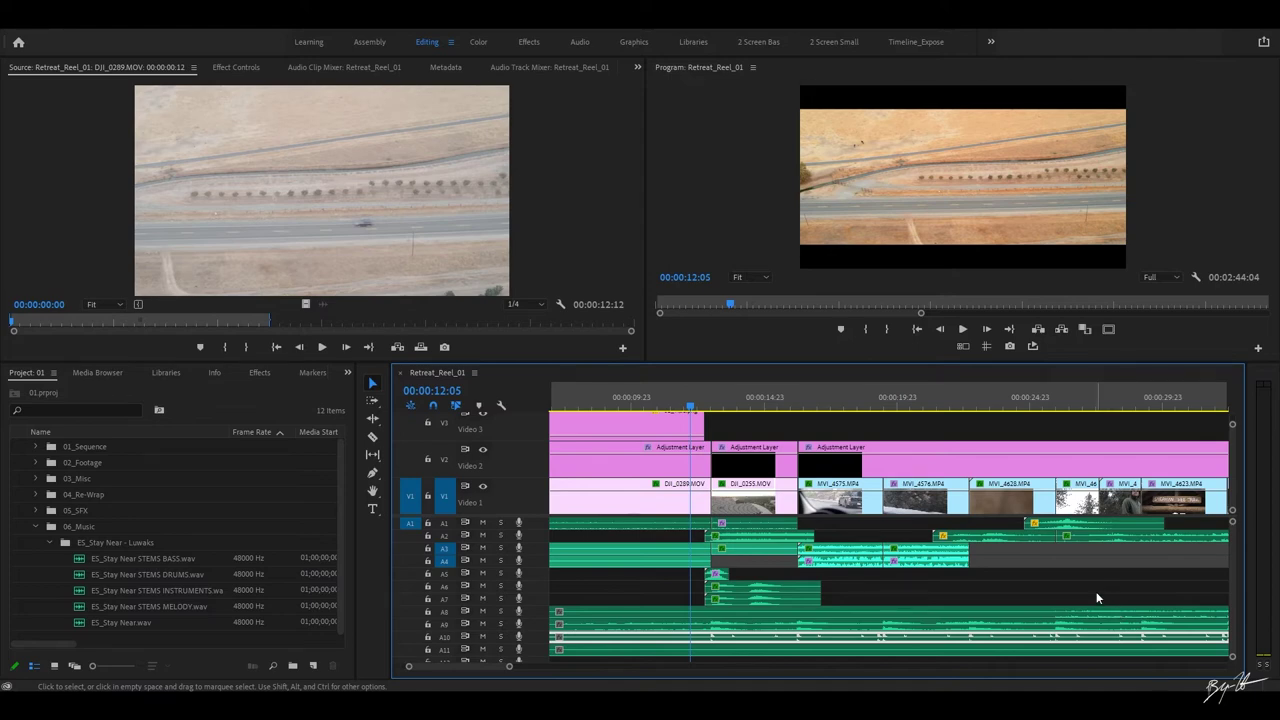
{"action": "key", "text": "space"}
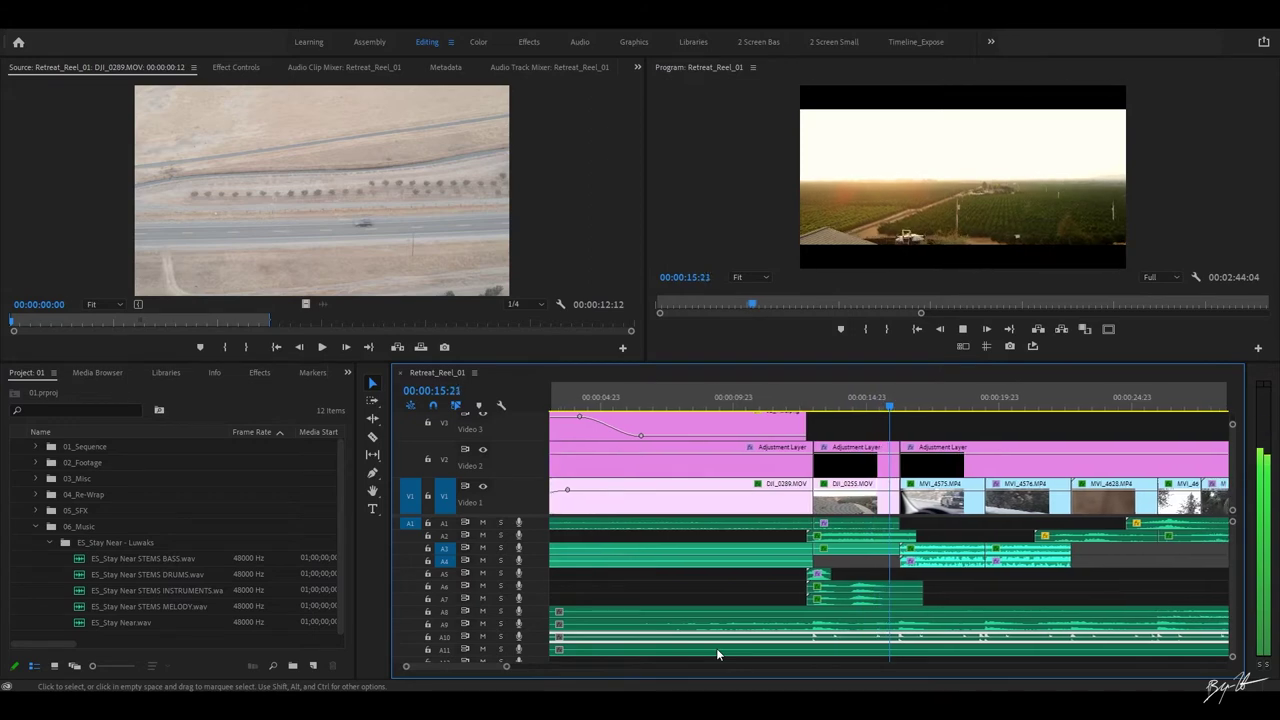
{"action": "key", "text": "space"}
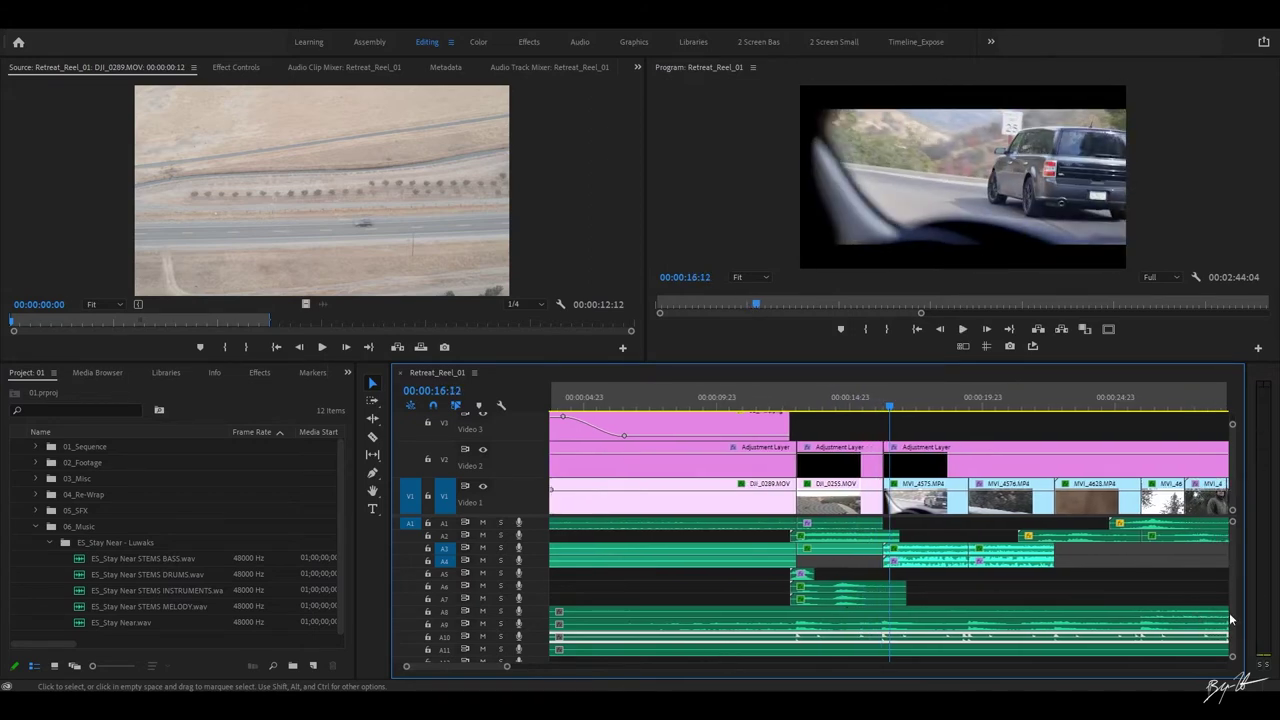
- Move the clip down onto track A17 and unmute A17
{"action": "scroll", "coordinate": [1231, 621], "scroll_direction": "down", "scroll_amount": 4}
{"action": "left_click_drag", "start_coordinate": [1177, 547], "coordinate": [1031, 635]}
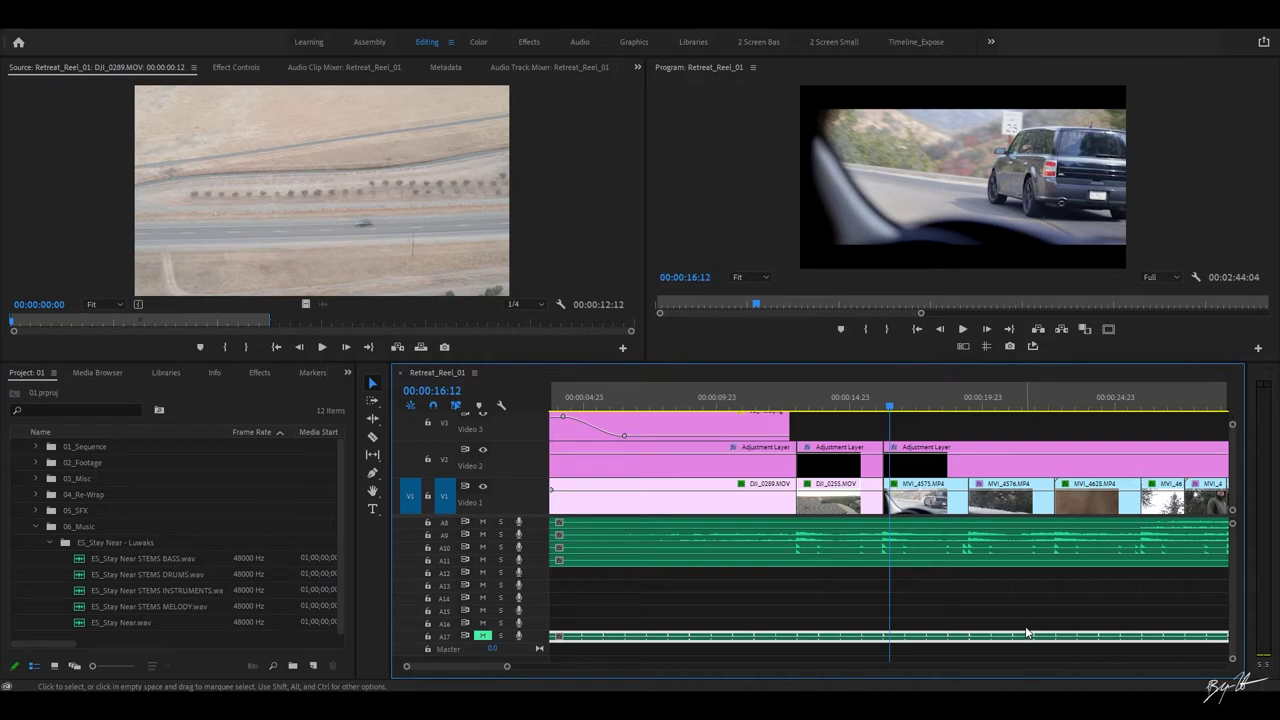
{"action": "left_click", "coordinate": [481, 636]}
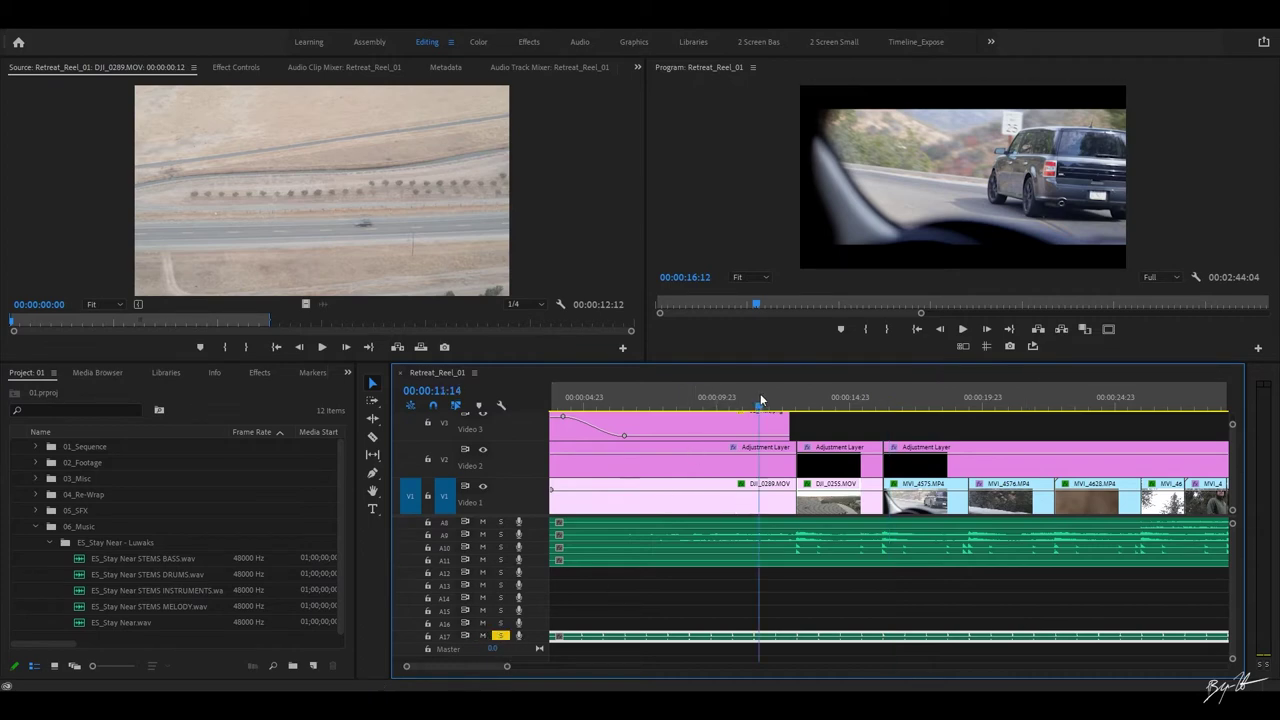
{"action": "key", "text": "Home"}
{"action": "key", "text": "space"}
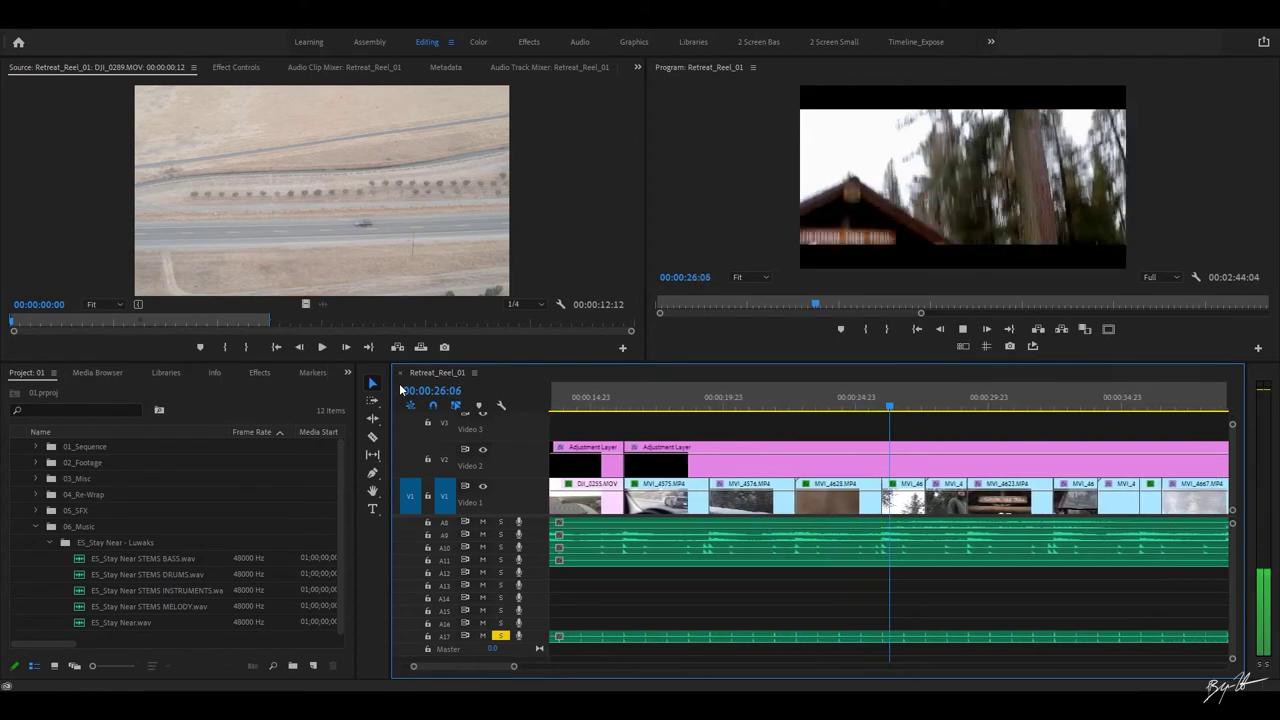
{"action": "key", "text": "space"}
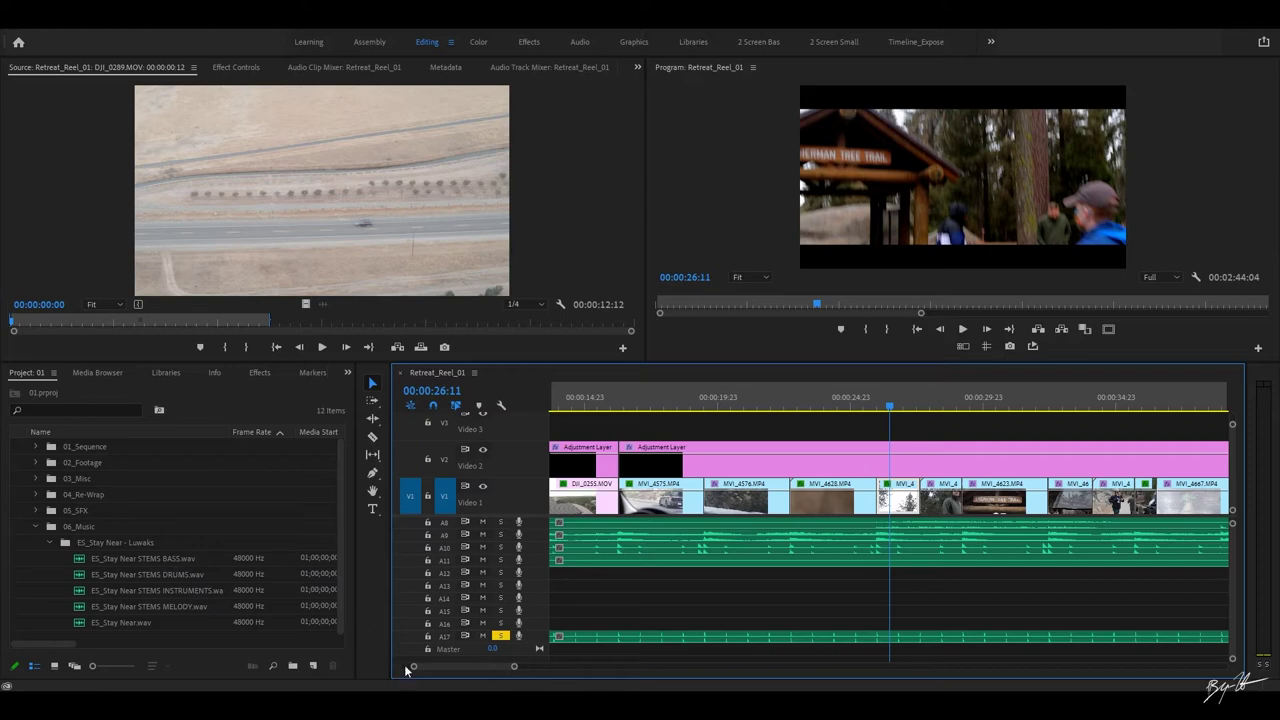
{"action": "key", "text": "minus"}
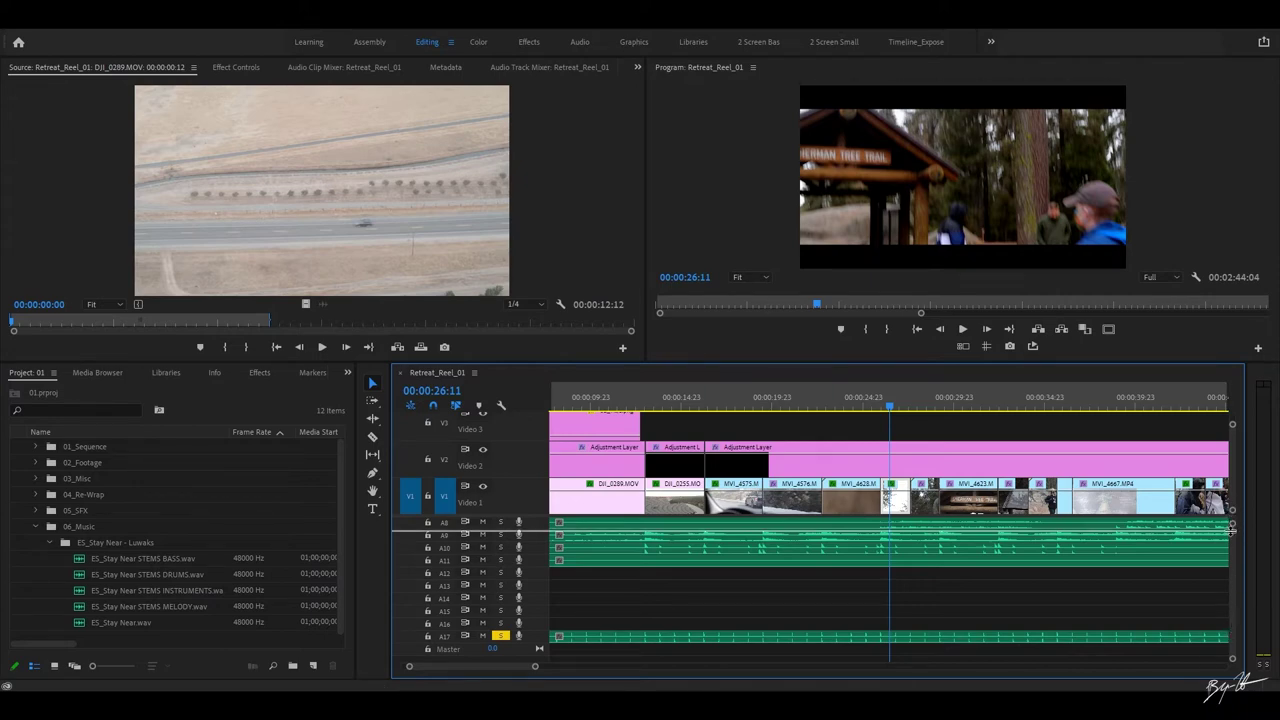
- Enlarge the video track area to show V4, play from about 22 s to 00:00:26:06, and widen the zoom bar
{"action": "left_click_drag", "start_coordinate": [1231, 541], "coordinate": [1231, 541]}
{"action": "left_click_drag", "start_coordinate": [828, 405], "coordinate": [815, 414]}
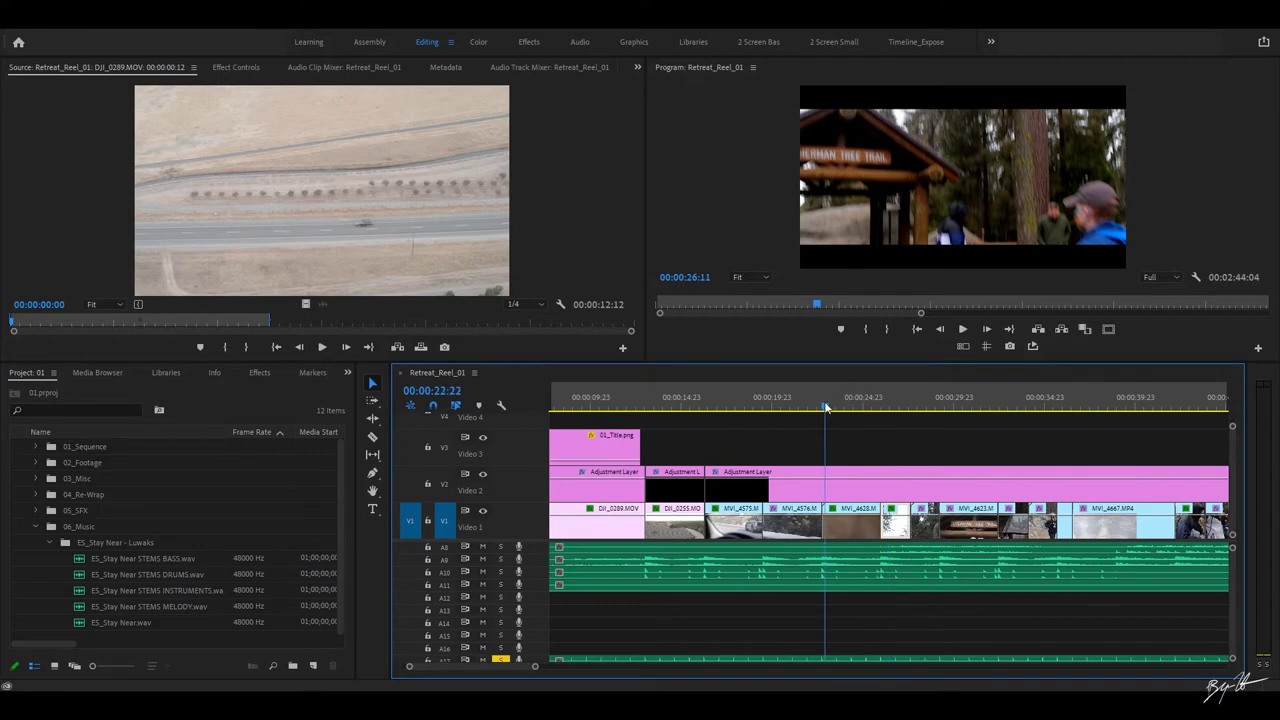
{"action": "key", "text": "space"}
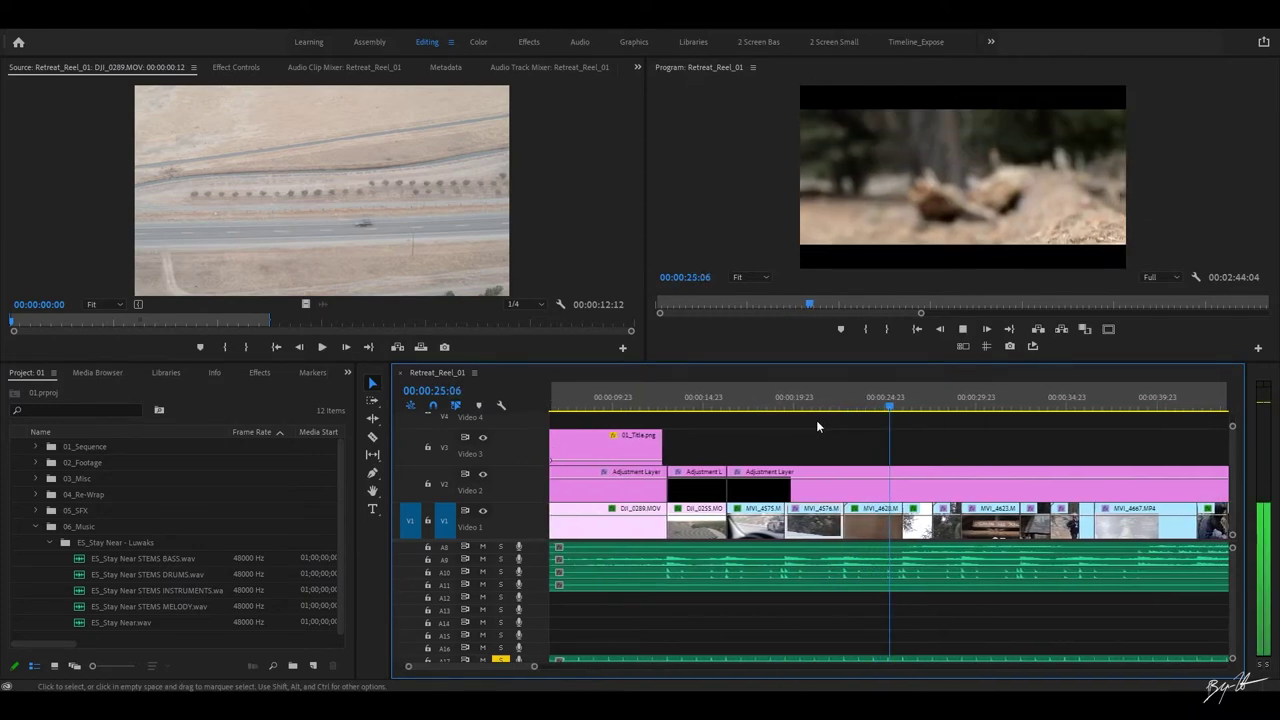
{"action": "key", "text": "space"}
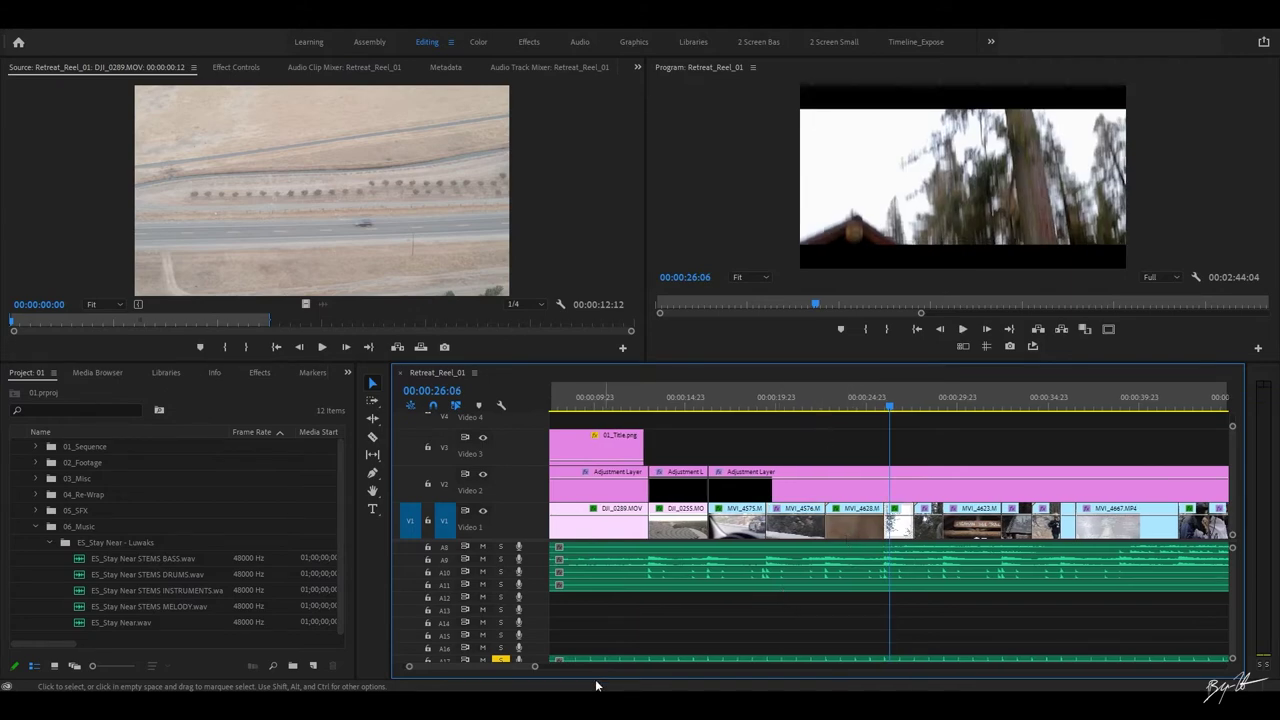
{"action": "left_click_drag", "start_coordinate": [534, 666], "coordinate": [672, 666]}
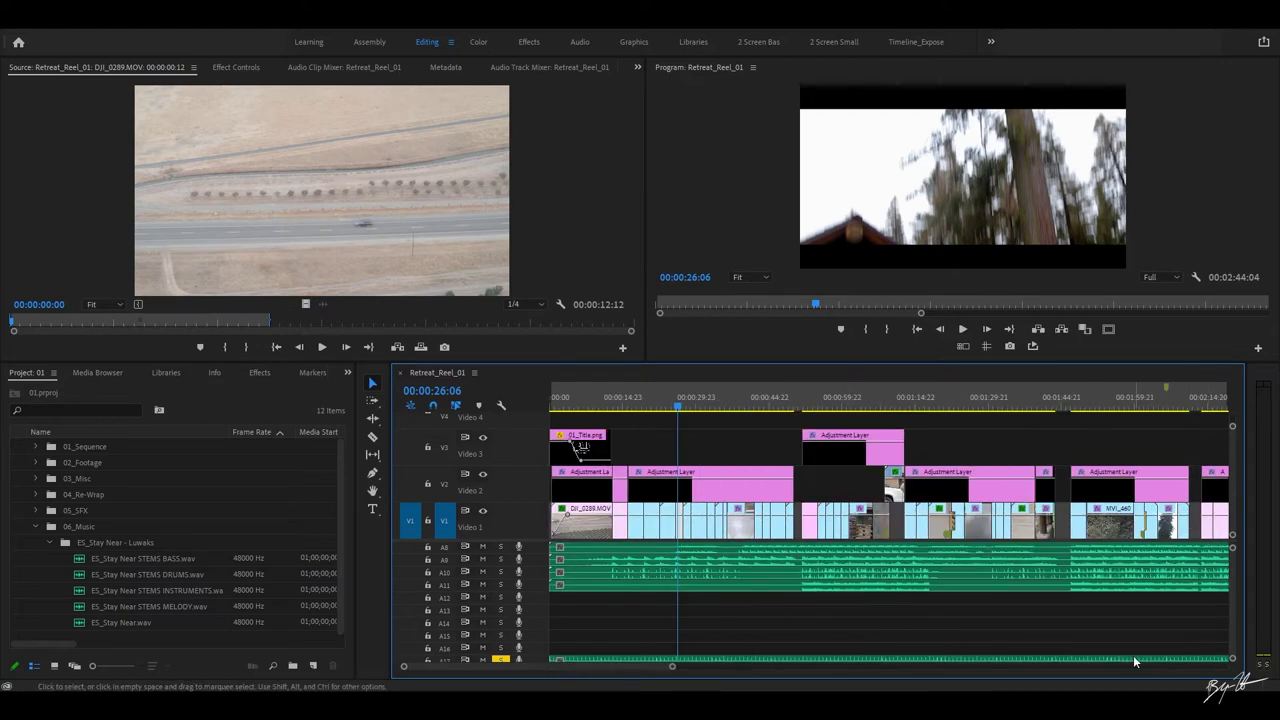
- Load the 74_BPM_48k.wav clip from A17 into the Source monitor, then scrub the sequence to around 15 seconds
{"action": "scroll", "coordinate": [1215, 615], "scroll_direction": "down", "scroll_amount": 2}
{"action": "left_click", "coordinate": [1205, 635]}
{"action": "double_click", "coordinate": [1205, 635]}
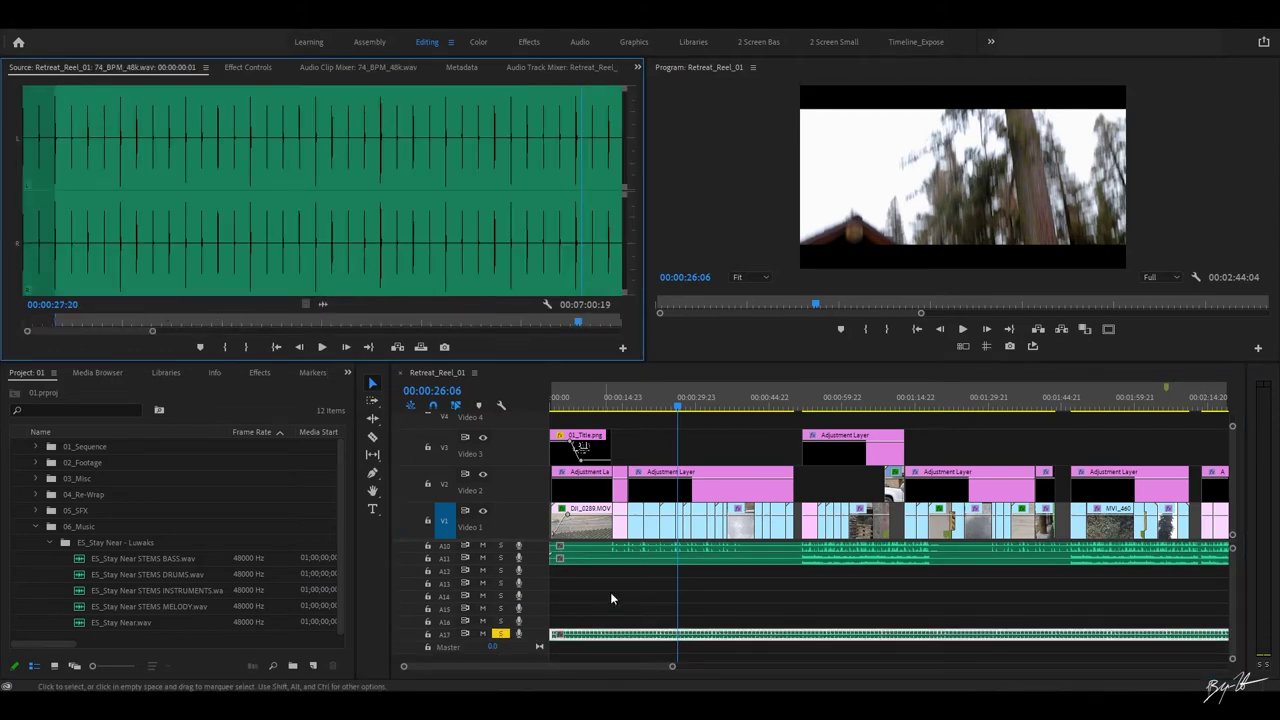
{"action": "left_click", "coordinate": [668, 667]}
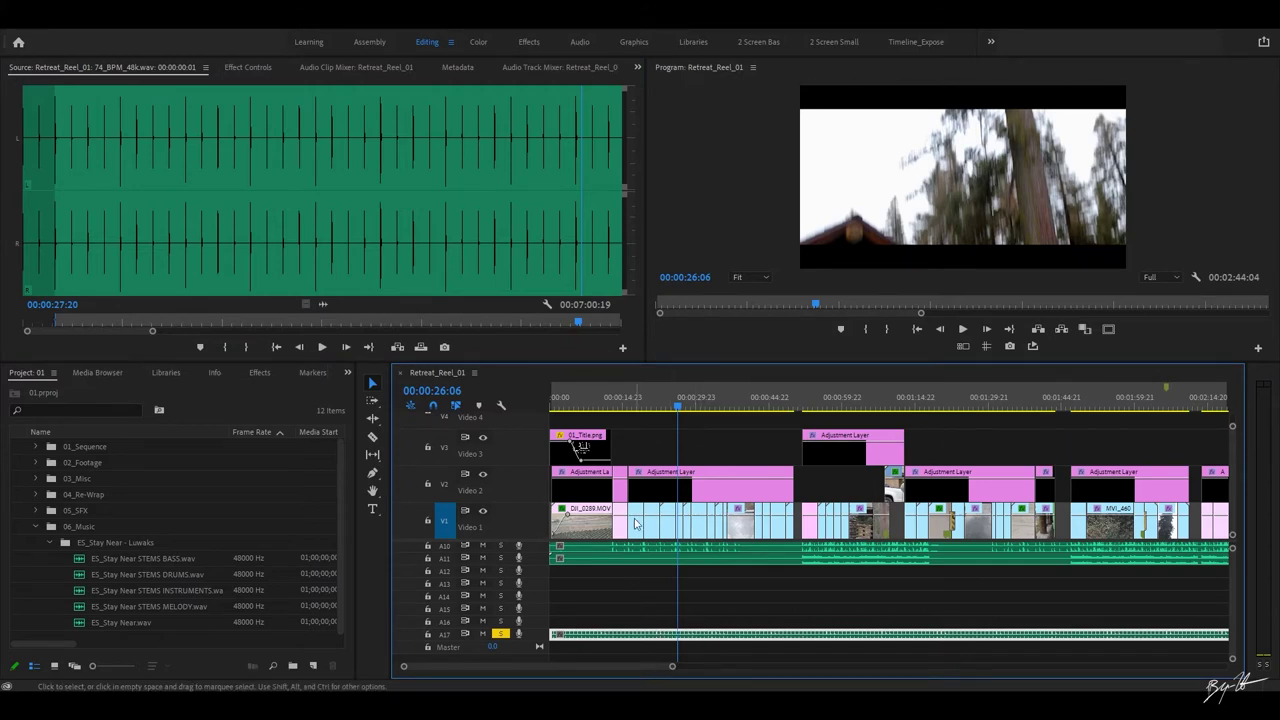
{"action": "left_click_drag", "start_coordinate": [655, 403], "coordinate": [579, 410]}
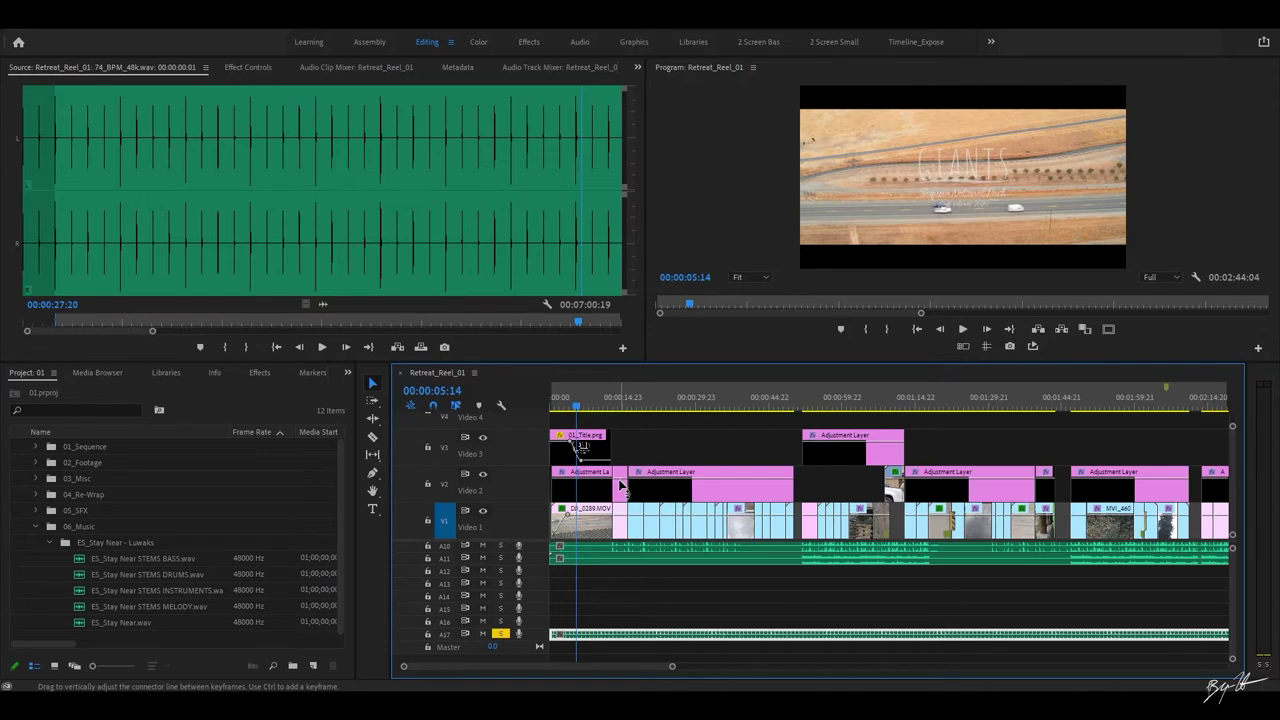
{"action": "left_click_drag", "start_coordinate": [604, 396], "coordinate": [630, 387]}
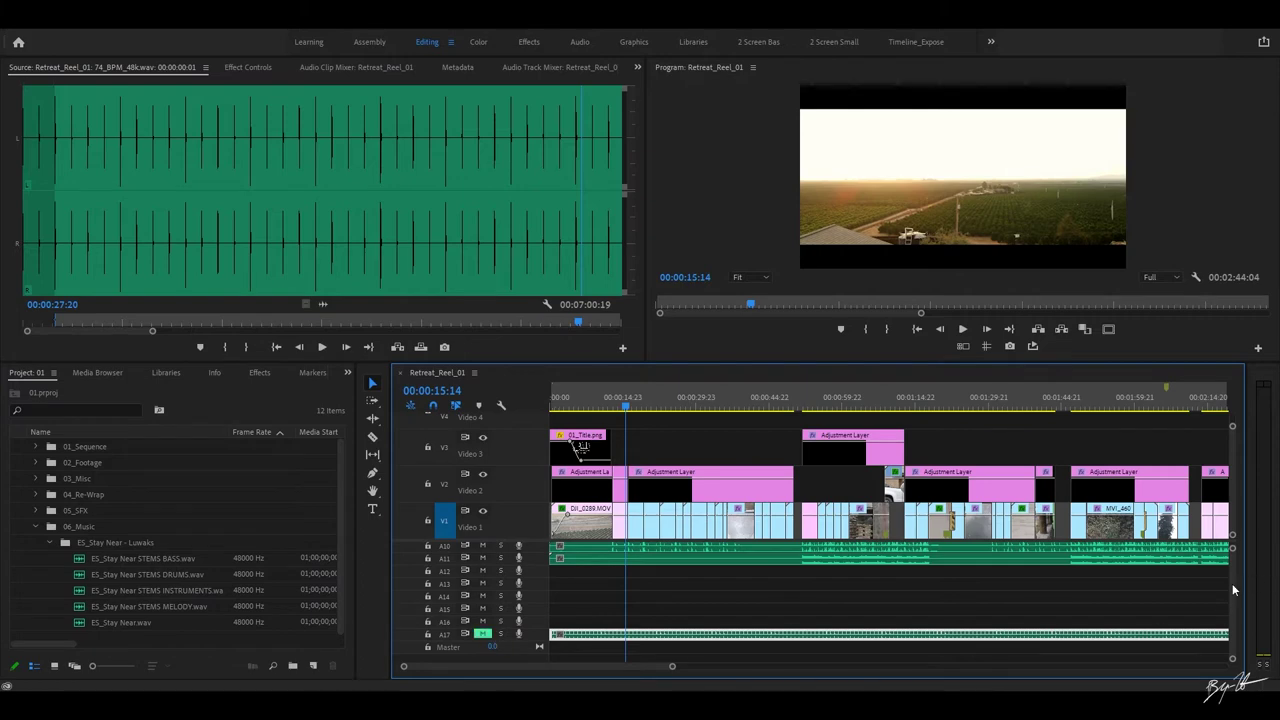
- Play briefly past 15 seconds, then return to the start and play from the GIANTS title card
{"action": "scroll", "coordinate": [619, 625], "scroll_direction": "up", "scroll_amount": 5}
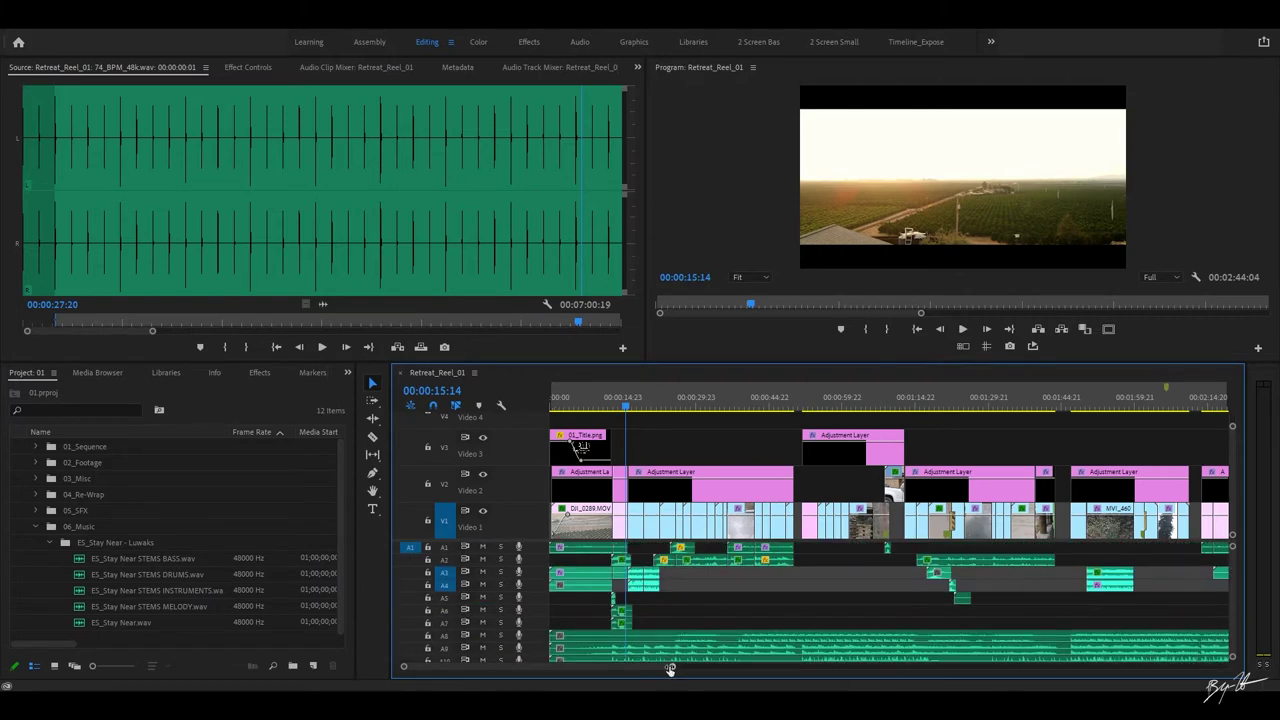
{"action": "scroll", "coordinate": [670, 670], "scroll_direction": "up", "scroll_amount": 3}
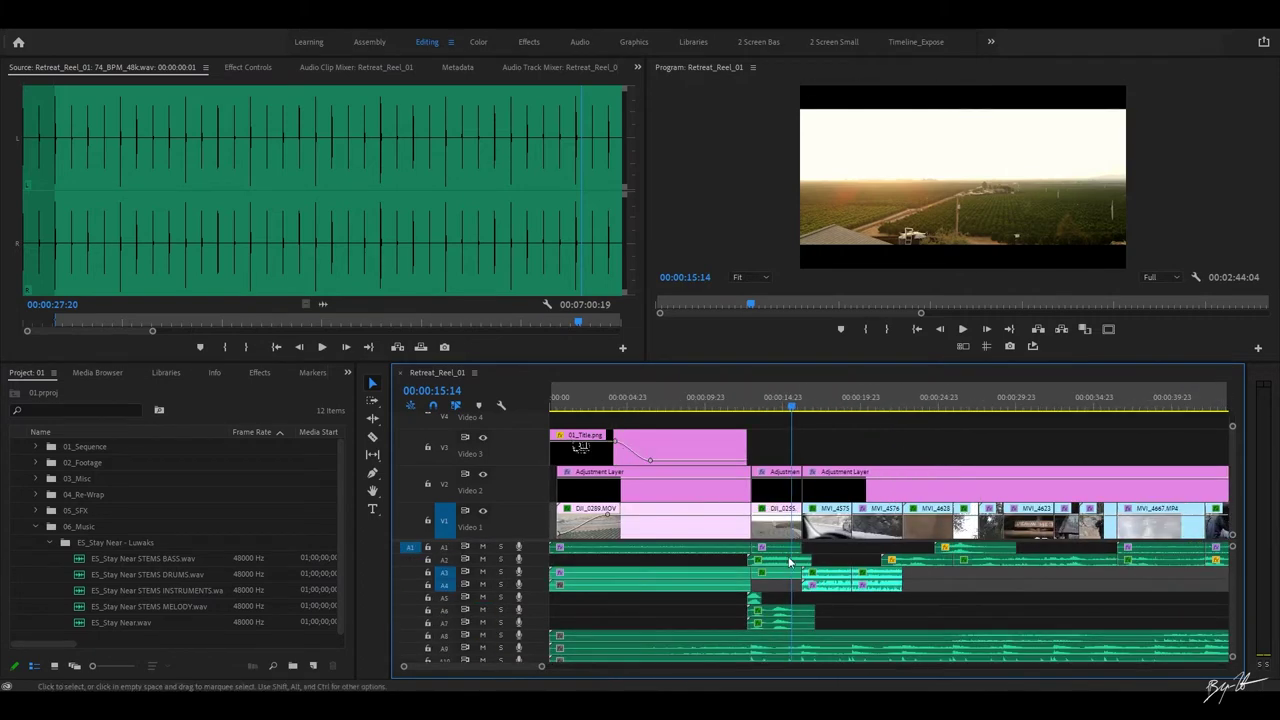
{"action": "key", "text": "space"}
{"action": "key", "text": "space"}
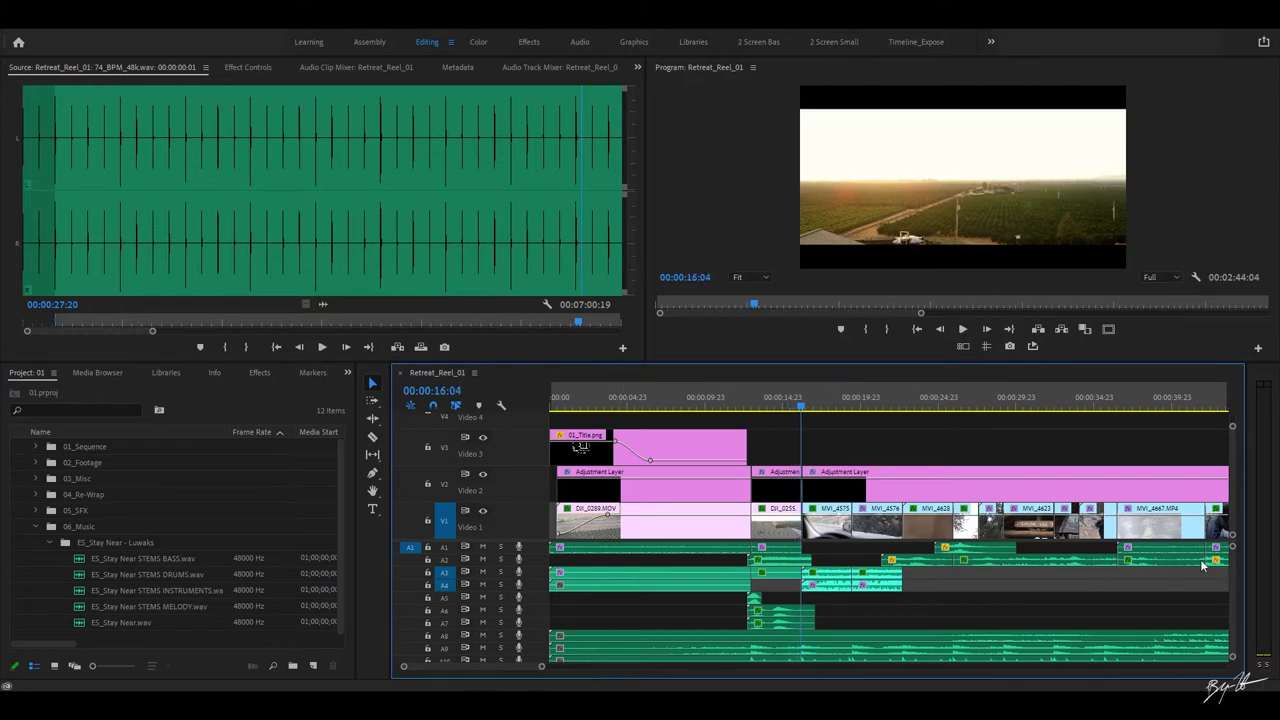
{"action": "key", "text": "Home"}
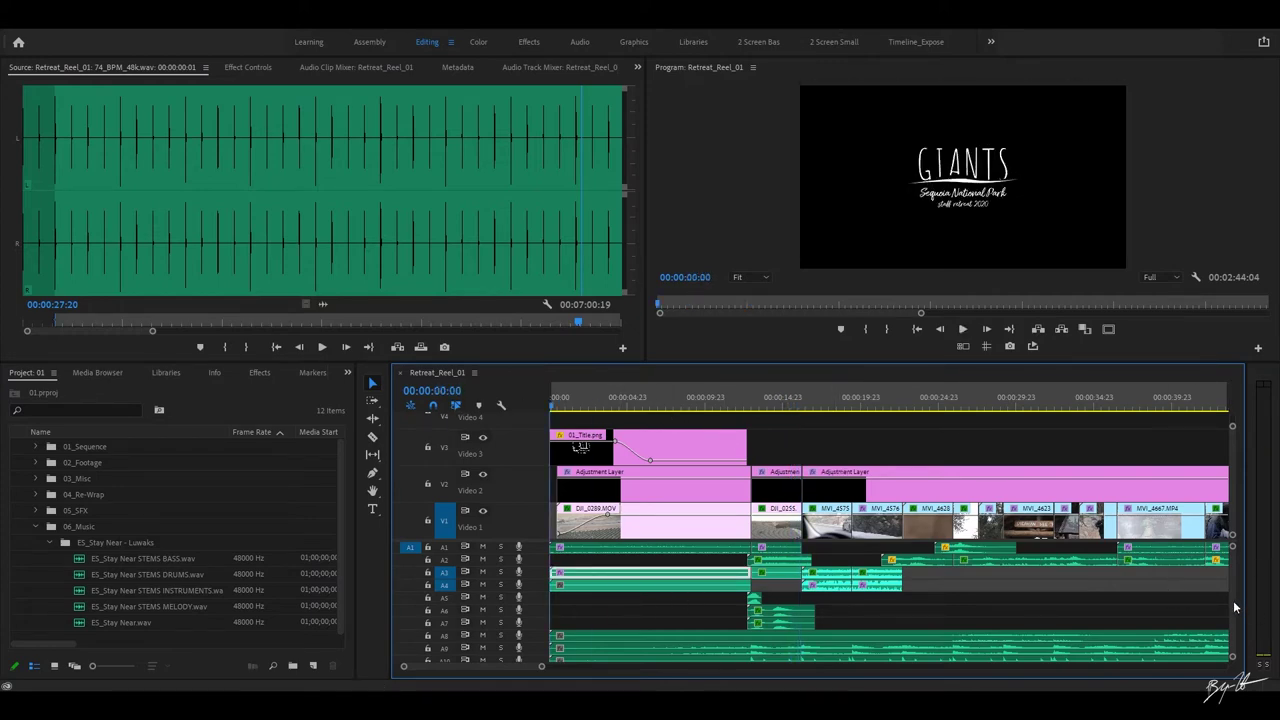
{"action": "scroll", "coordinate": [1236, 607], "scroll_direction": "down", "scroll_amount": 5}
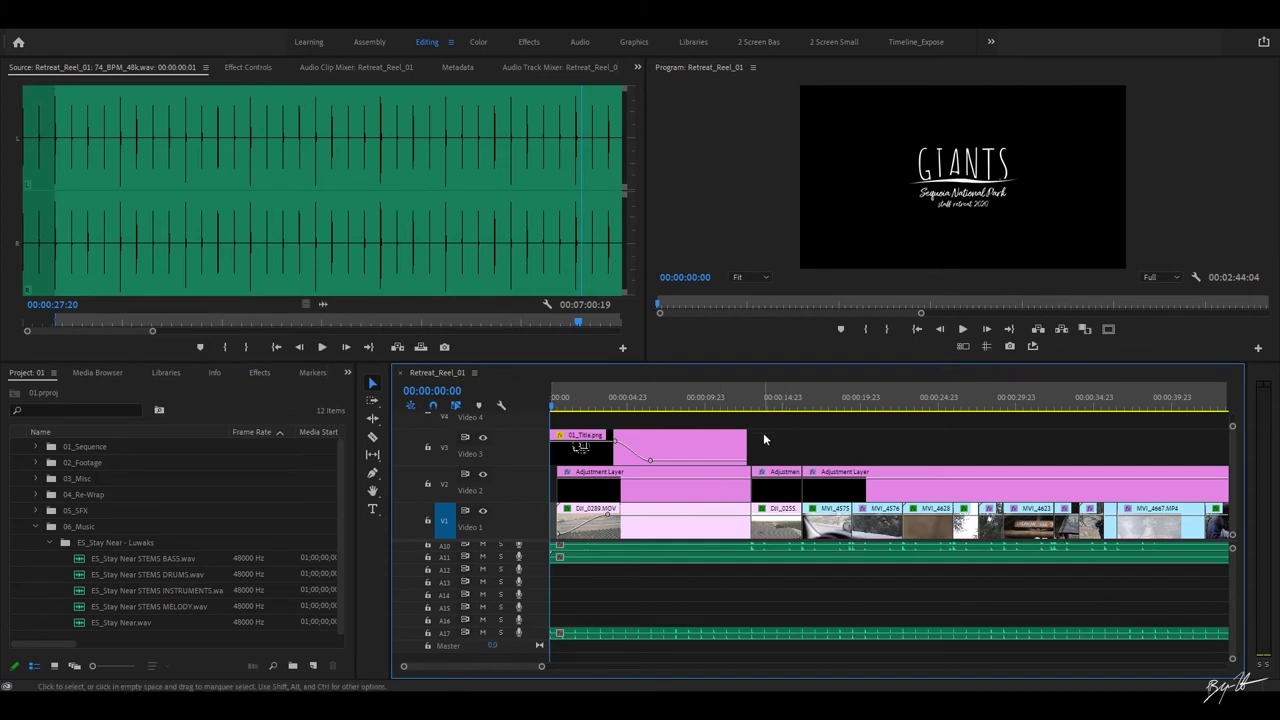
{"action": "key", "text": "space"}
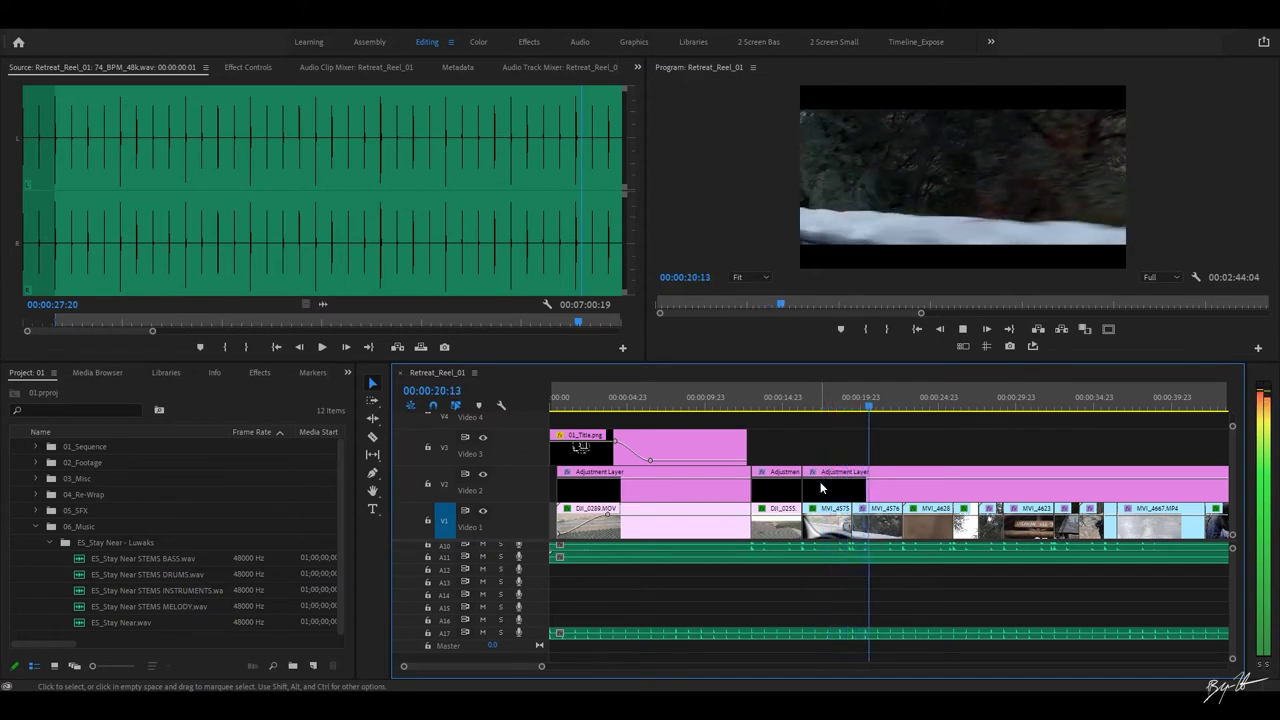
- Stop around 21 seconds, select the end of the A3/A4 sound clip, and replay from 18 seconds
{"action": "key", "text": "space"}
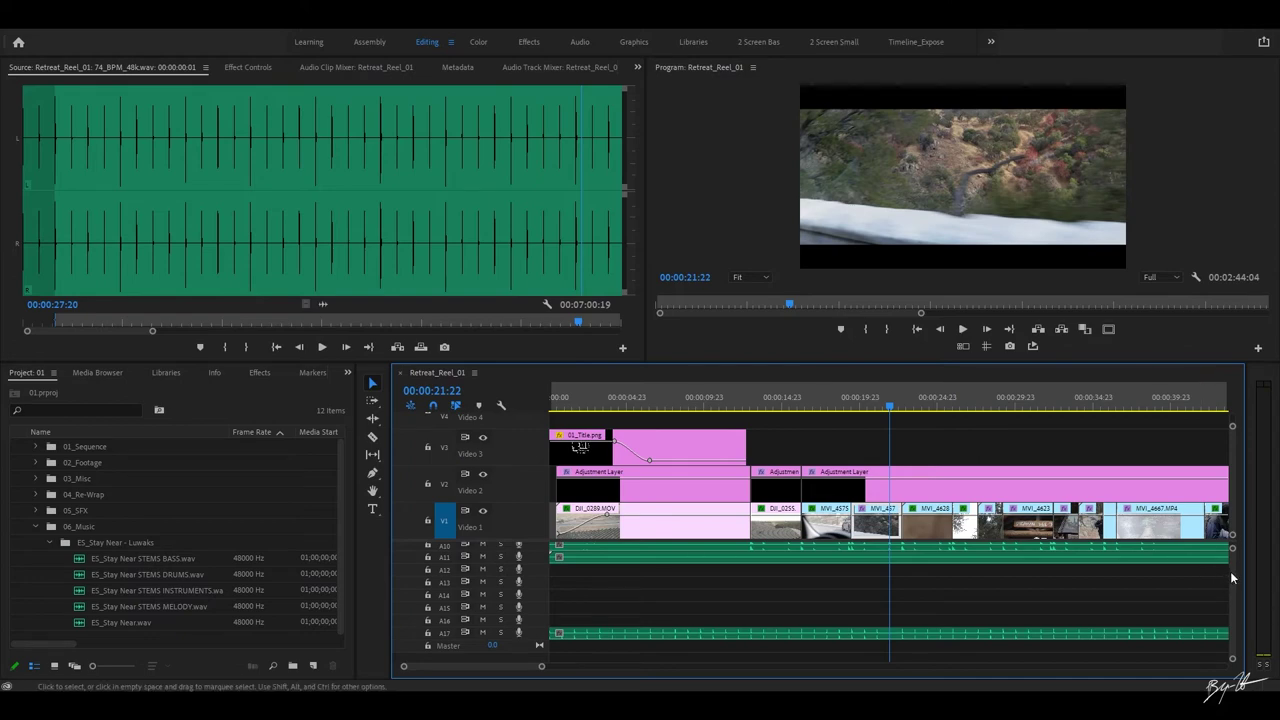
{"action": "scroll", "coordinate": [860, 557], "scroll_direction": "up", "scroll_amount": 5}
{"action": "left_click", "coordinate": [838, 401]}
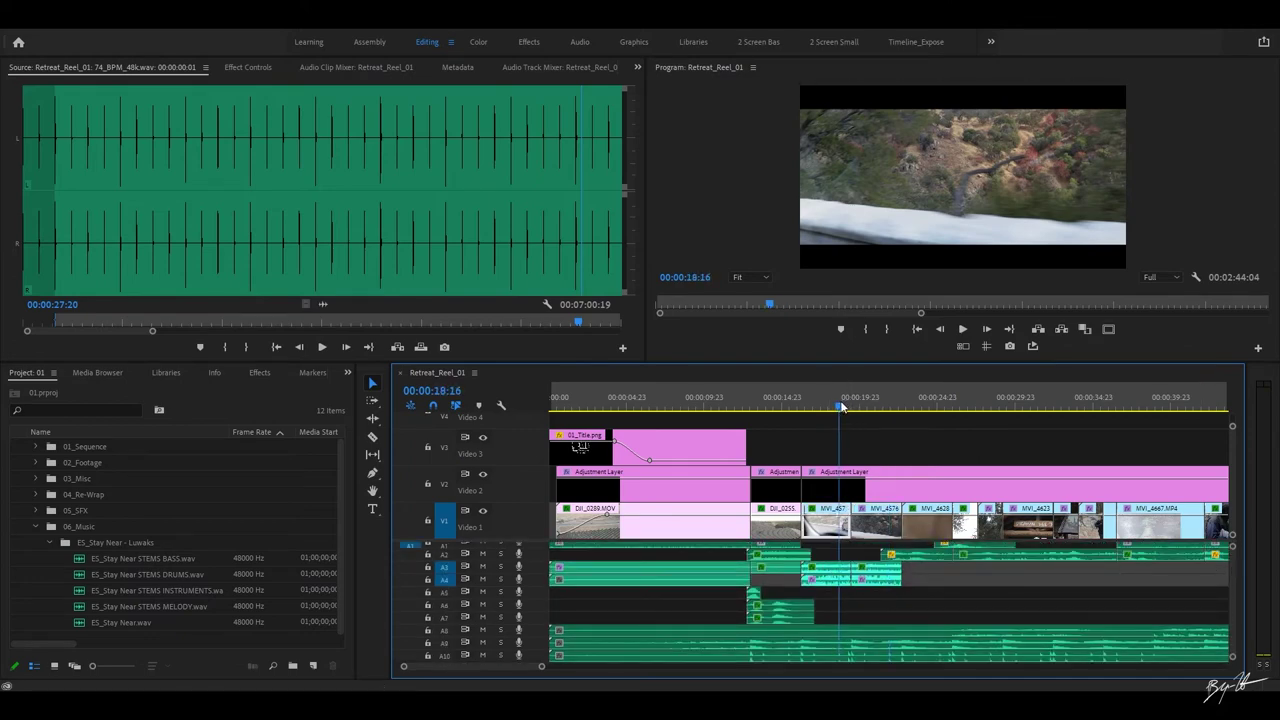
{"action": "left_click", "coordinate": [864, 587]}
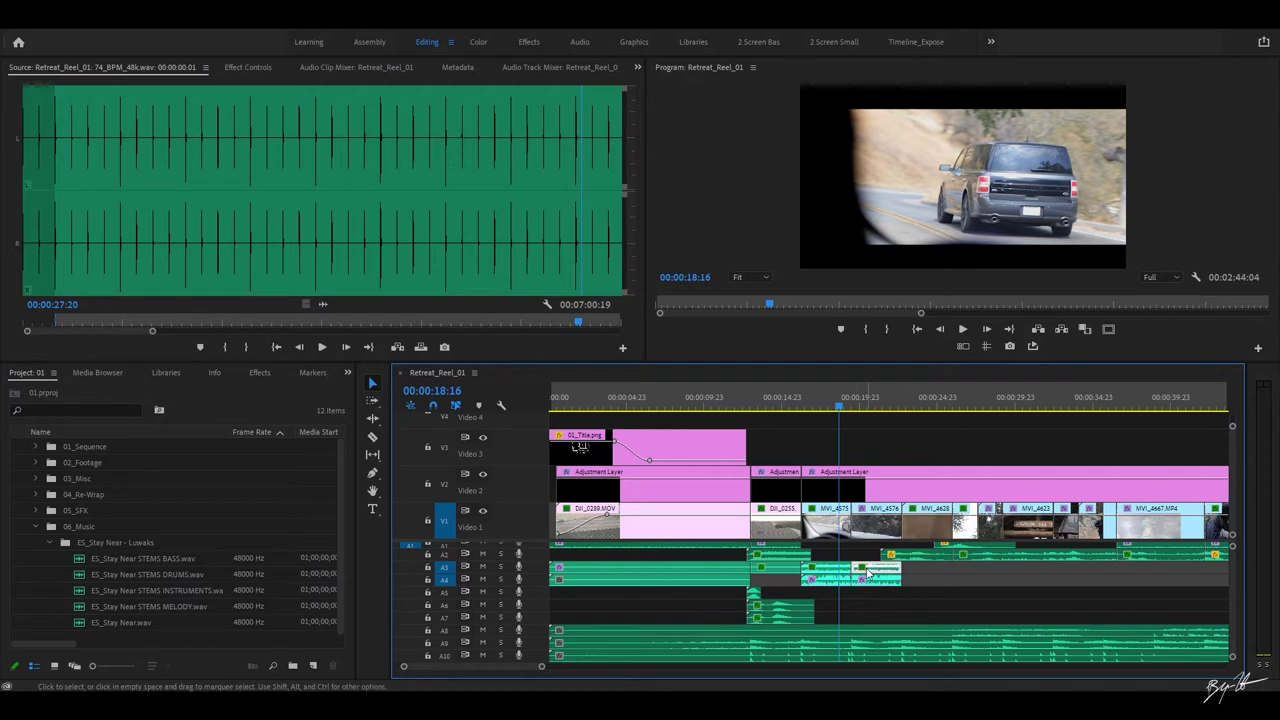
{"action": "left_click", "coordinate": [830, 573]}
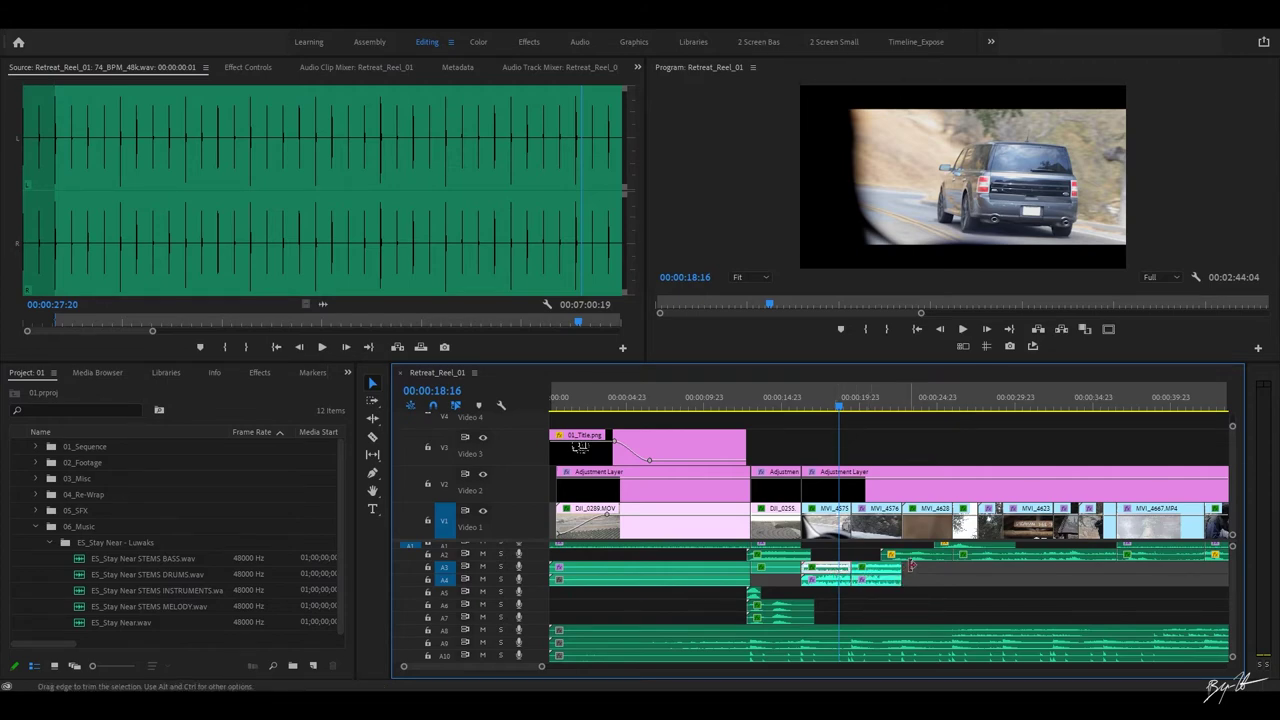
{"action": "key", "text": "space"}
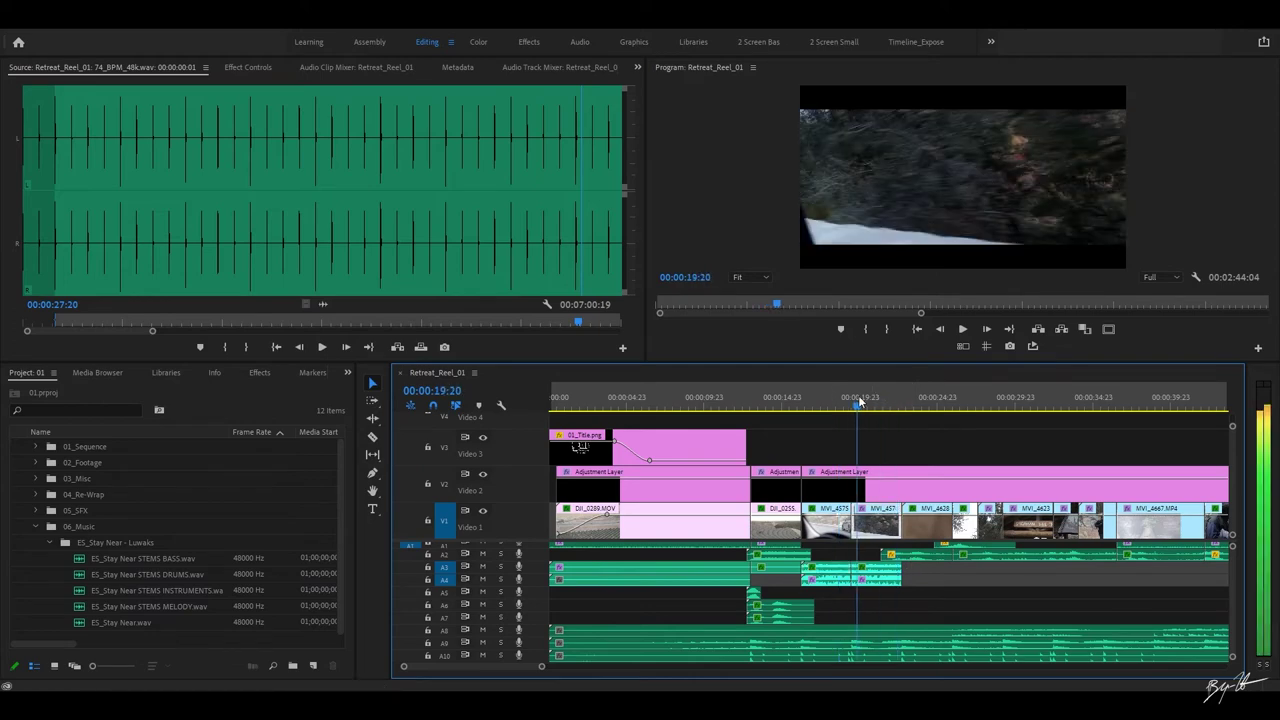
- Park the playhead on the car shot at 00:00:17:04
{"action": "left_click", "coordinate": [813, 399]}
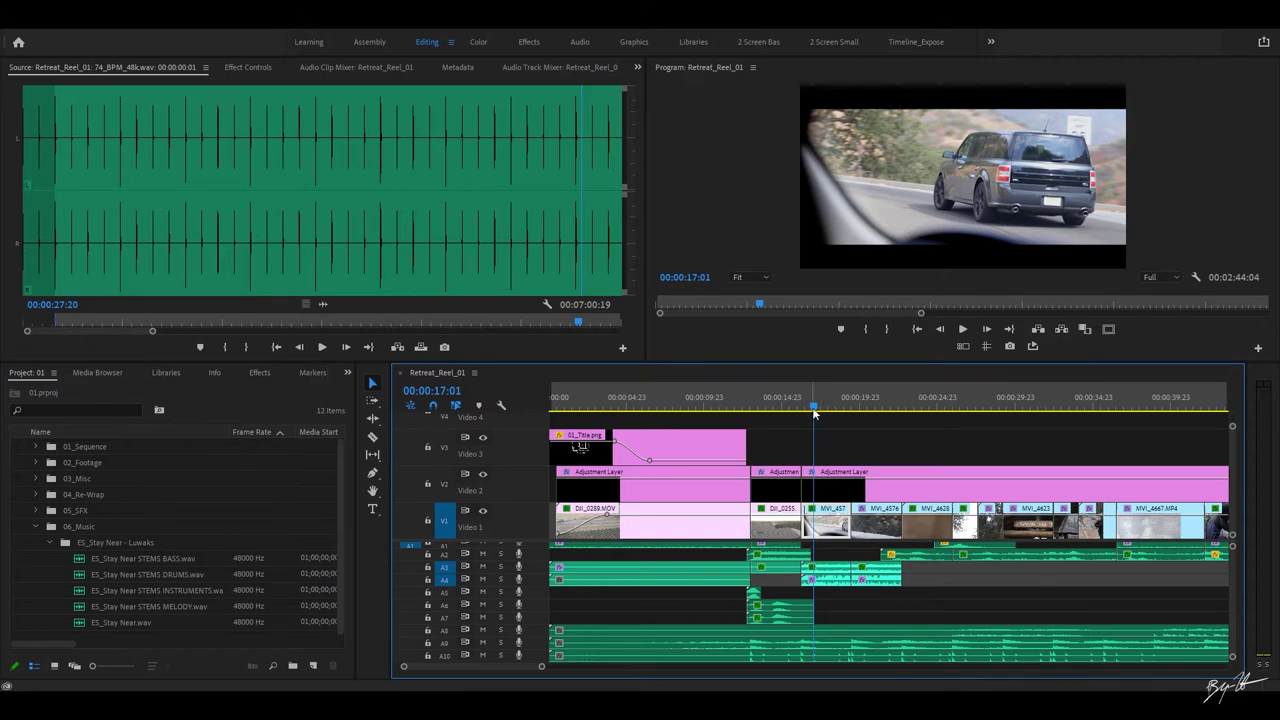
{"action": "left_click", "coordinate": [816, 409]}
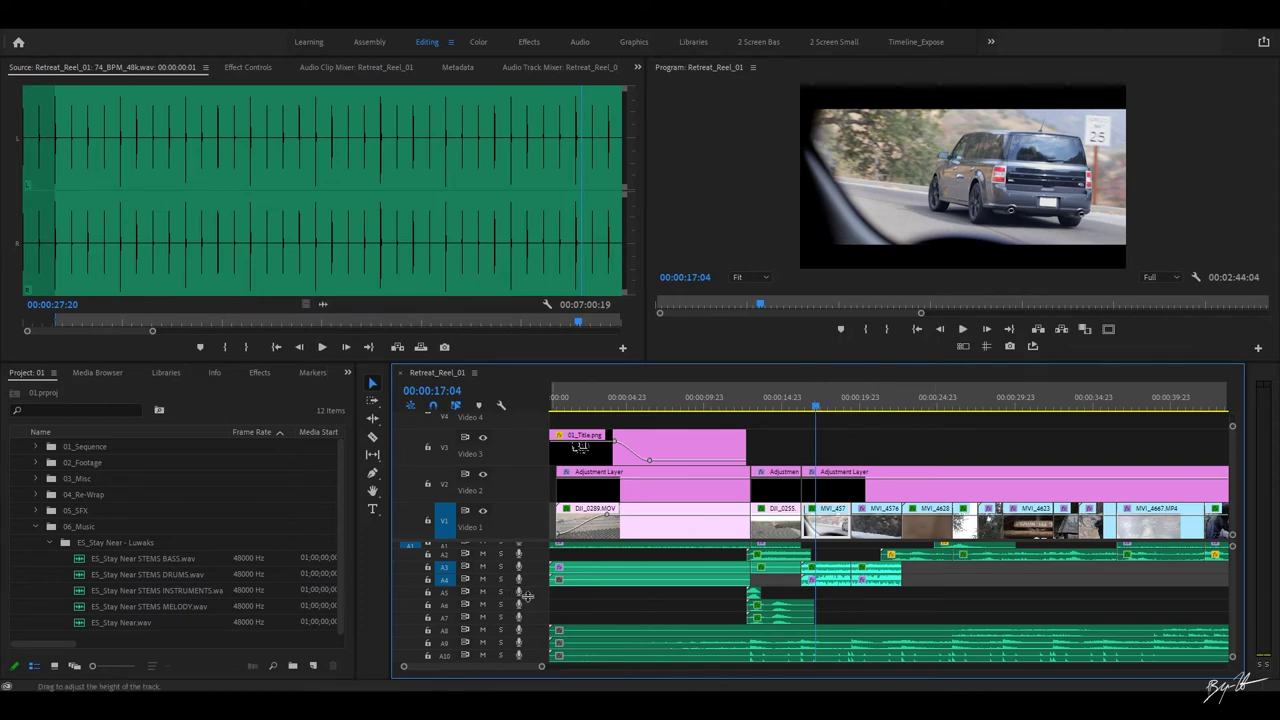
{"action": "scroll", "coordinate": [1190, 573], "scroll_direction": "down", "scroll_amount": 5}
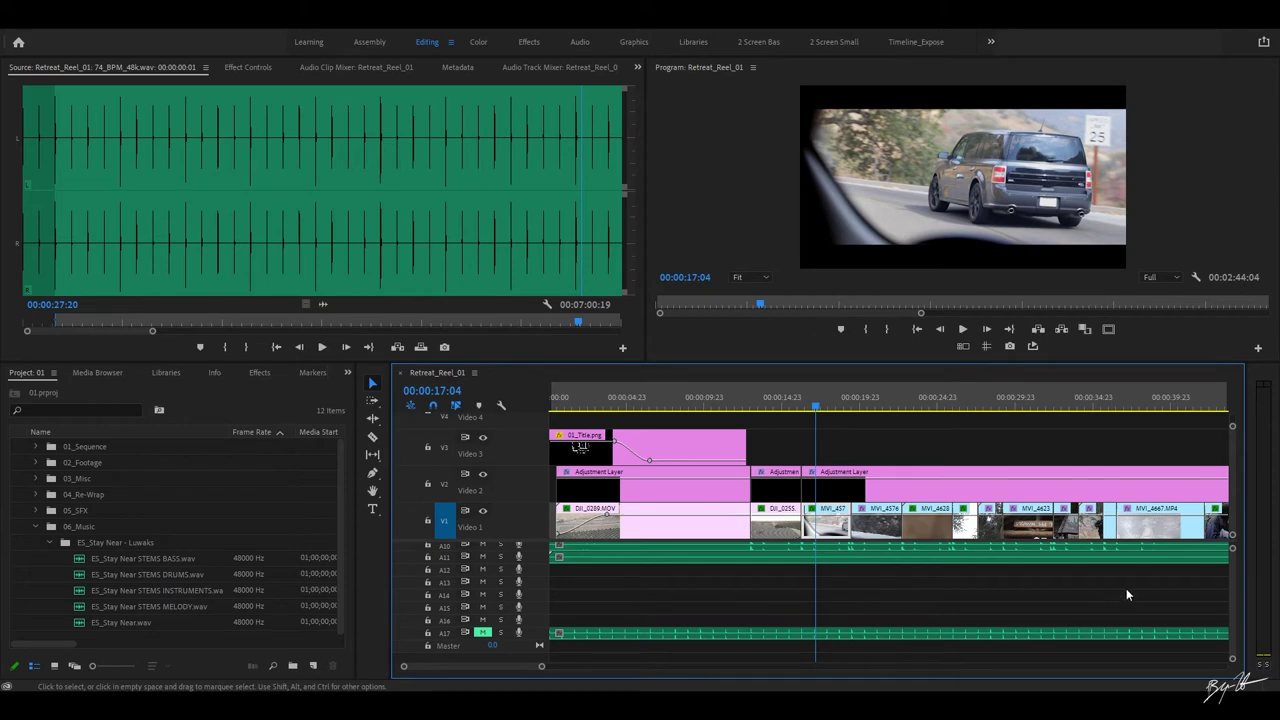
- Play the reel from about 21 seconds and stop at 00:00:22:07
{"action": "scroll", "coordinate": [1234, 578], "scroll_direction": "up", "scroll_amount": 5}
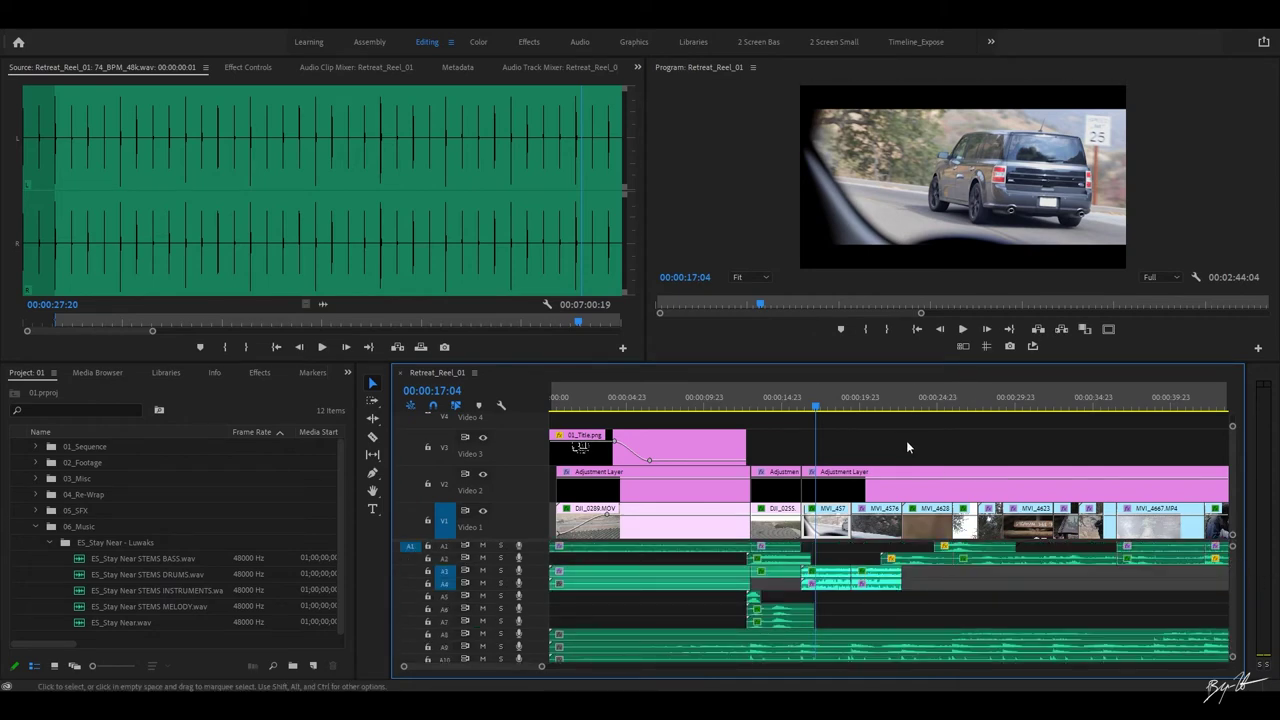
{"action": "left_click", "coordinate": [880, 398]}
{"action": "key", "text": "space"}
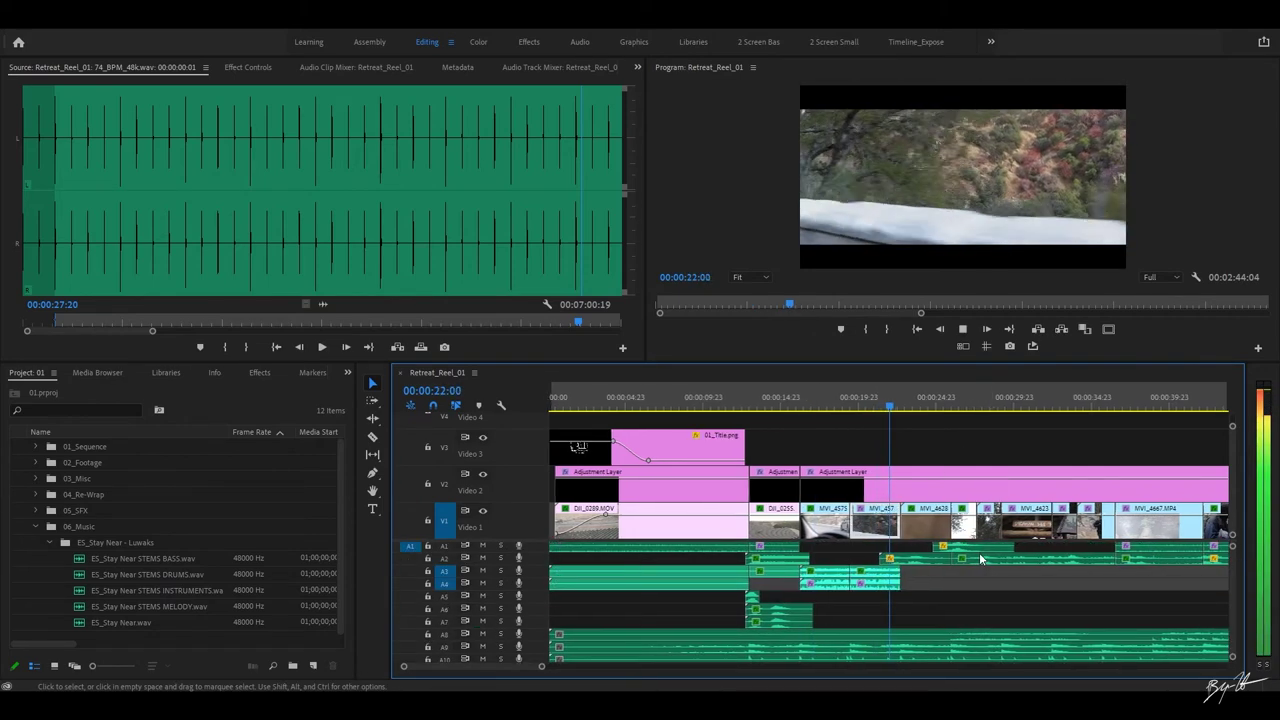
{"action": "key", "text": "space"}
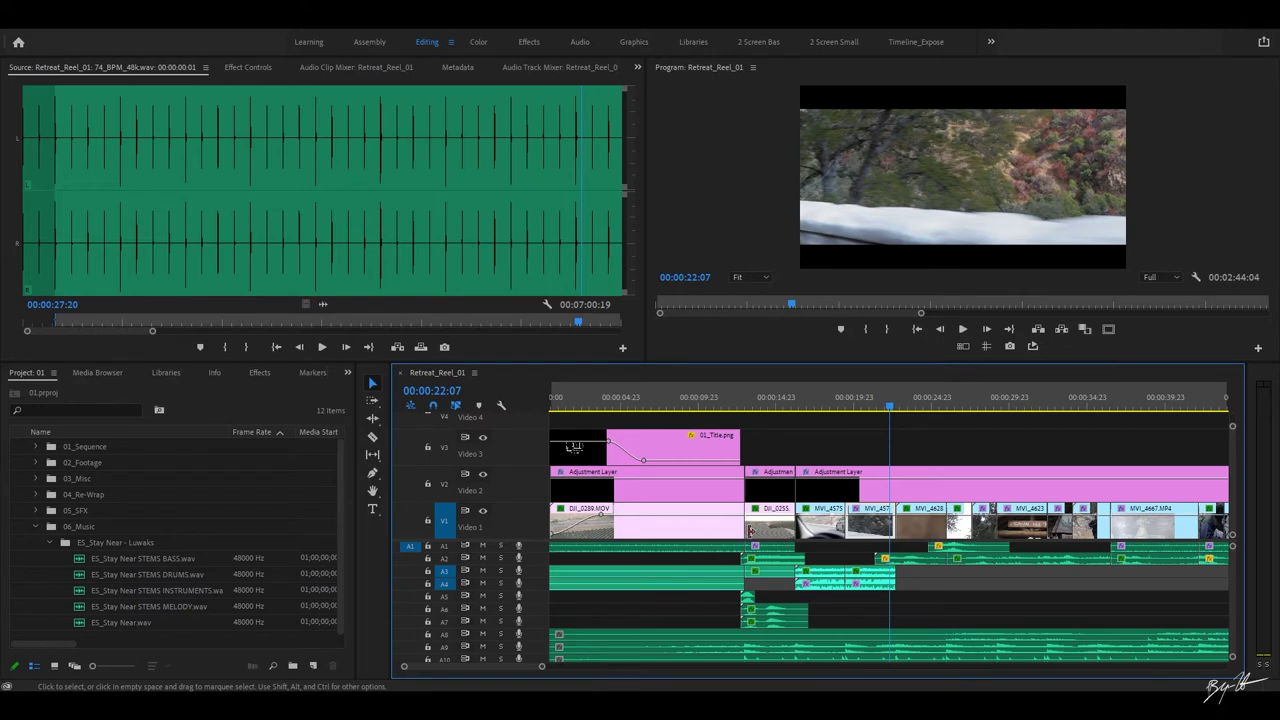
- Scrub between the aerial orchard shots and the car shot, then replay from about 21 seconds
{"action": "left_click", "coordinate": [904, 392]}
{"action": "left_click_drag", "start_coordinate": [906, 393], "coordinate": [781, 400]}
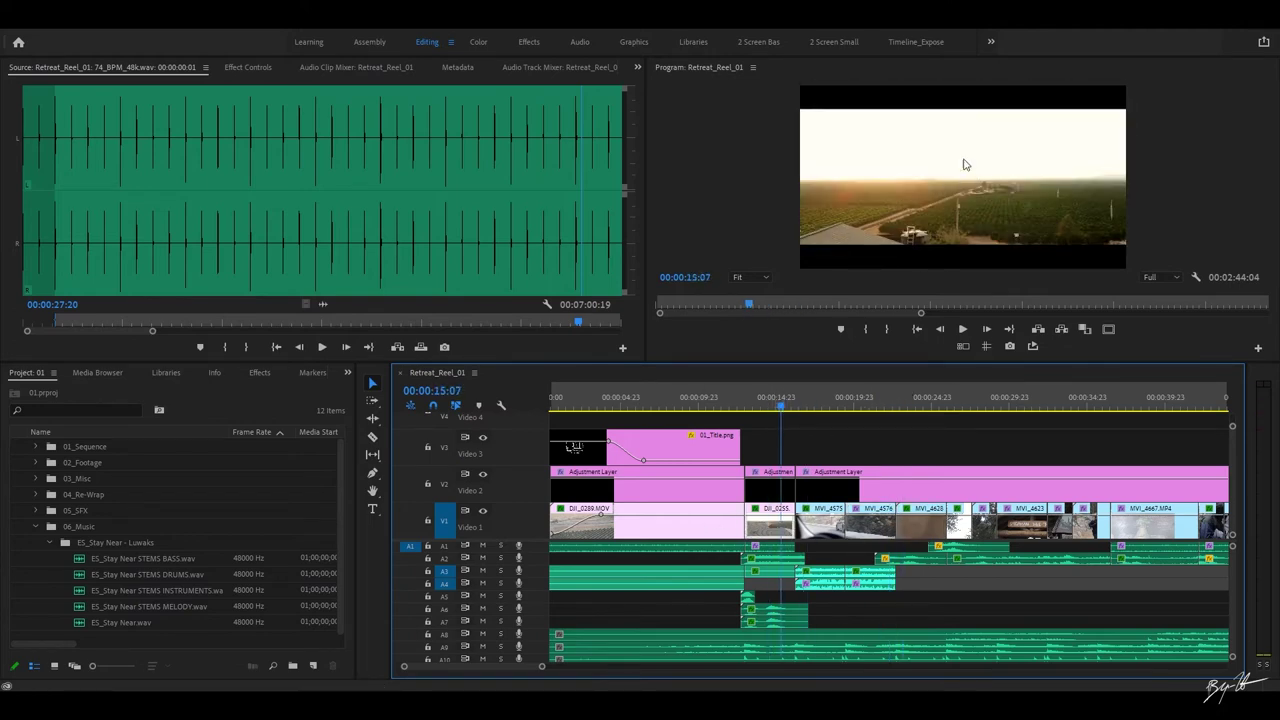
{"action": "left_click", "coordinate": [824, 404]}
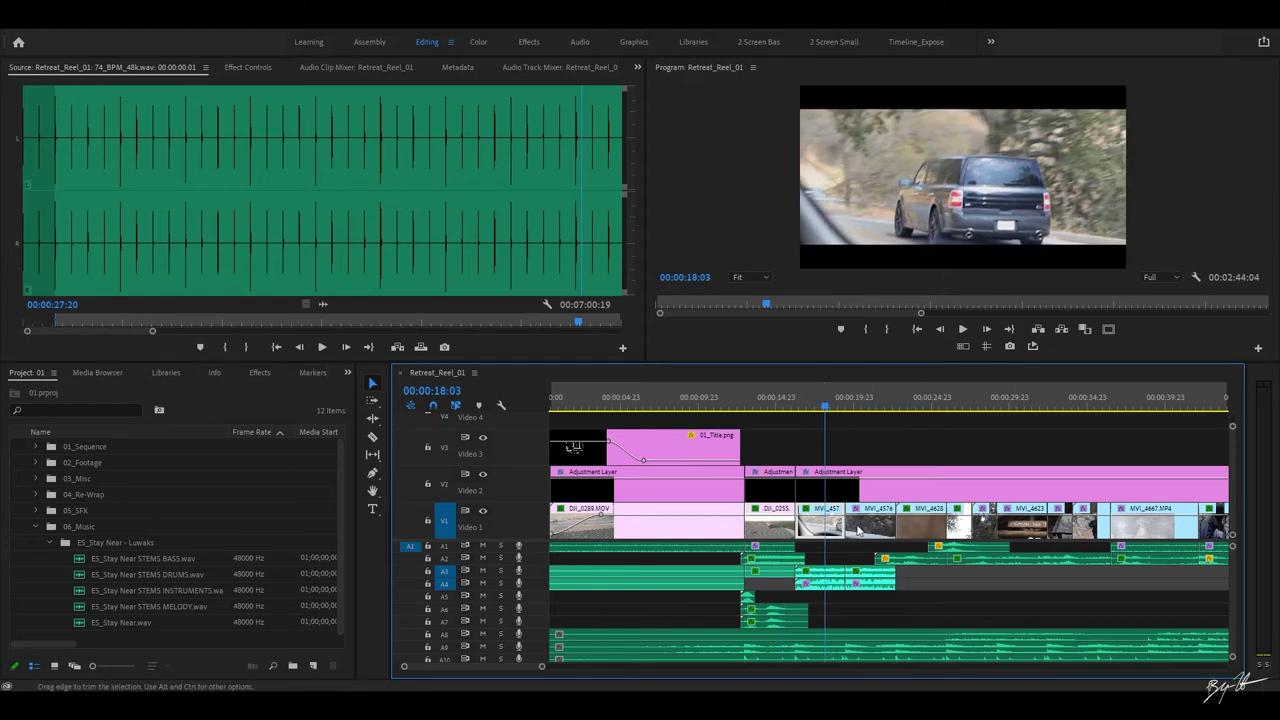
{"action": "left_click", "coordinate": [773, 400]}
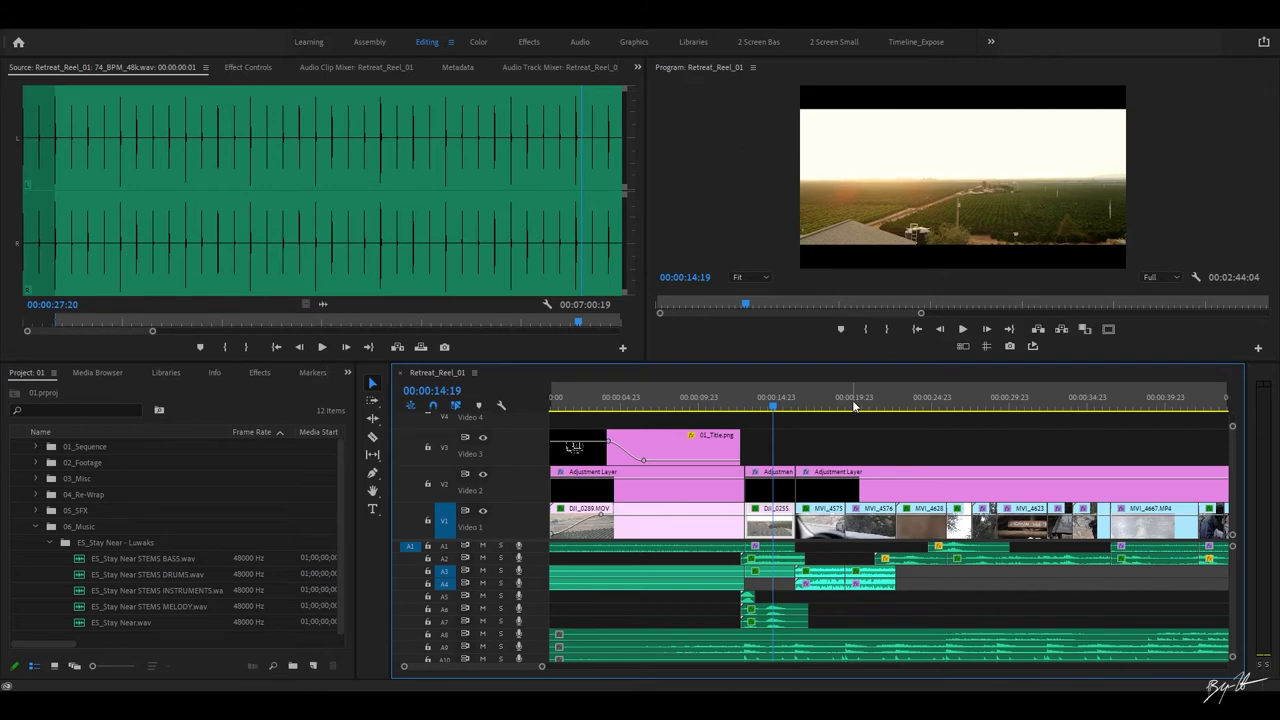
{"action": "left_click_drag", "start_coordinate": [820, 400], "coordinate": [881, 400]}
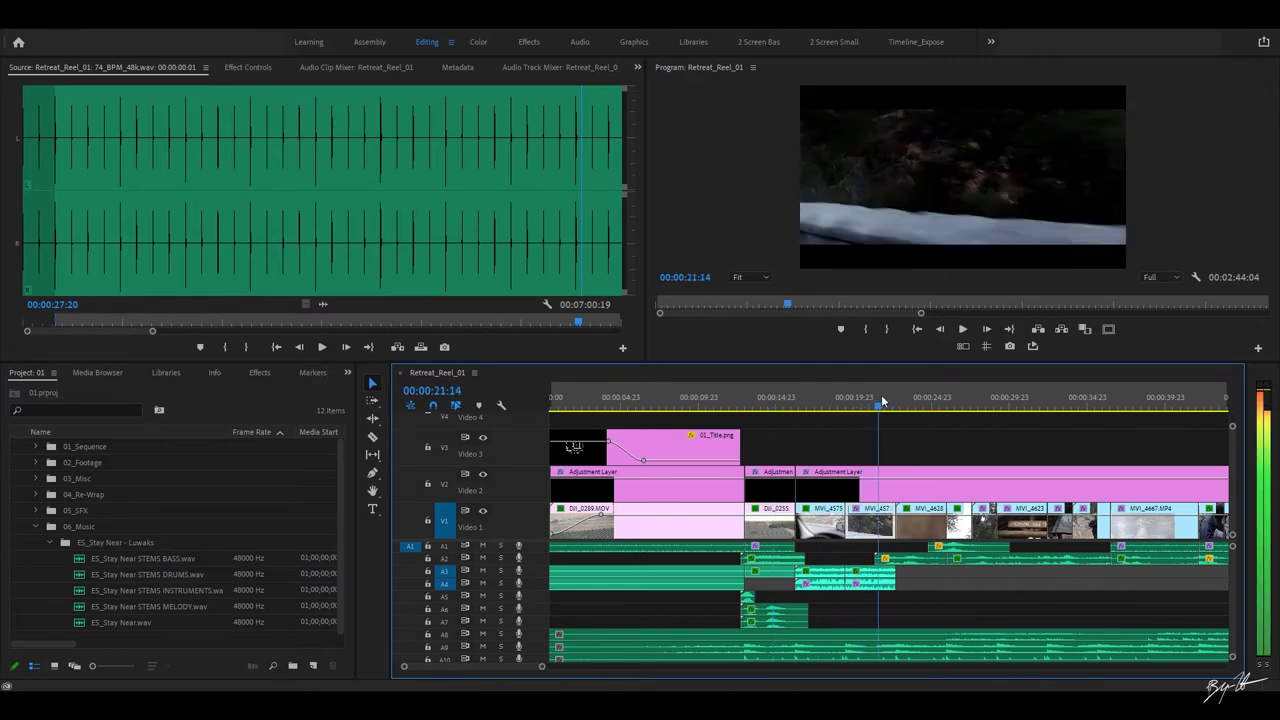
{"action": "key", "text": "space"}
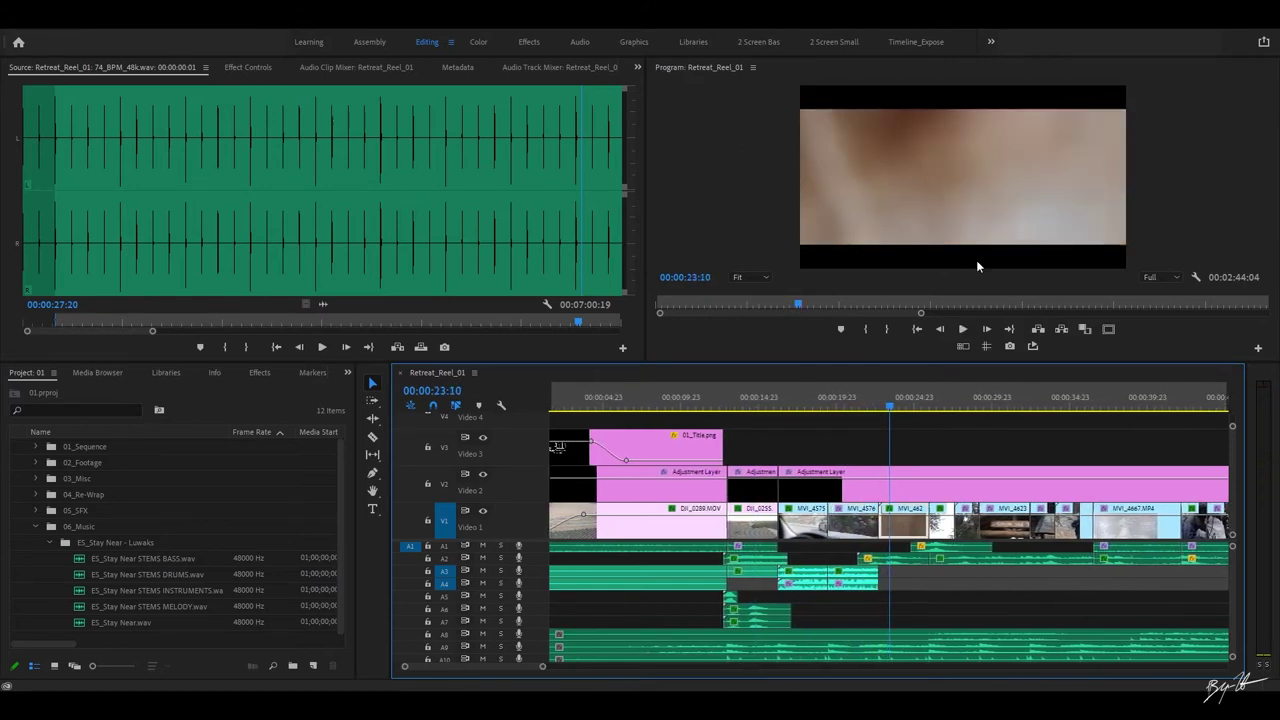
- Replay the trail crowd shots from 22 s, then park the playhead on the hooded man at 00:00:28:08
{"action": "key", "text": "space"}
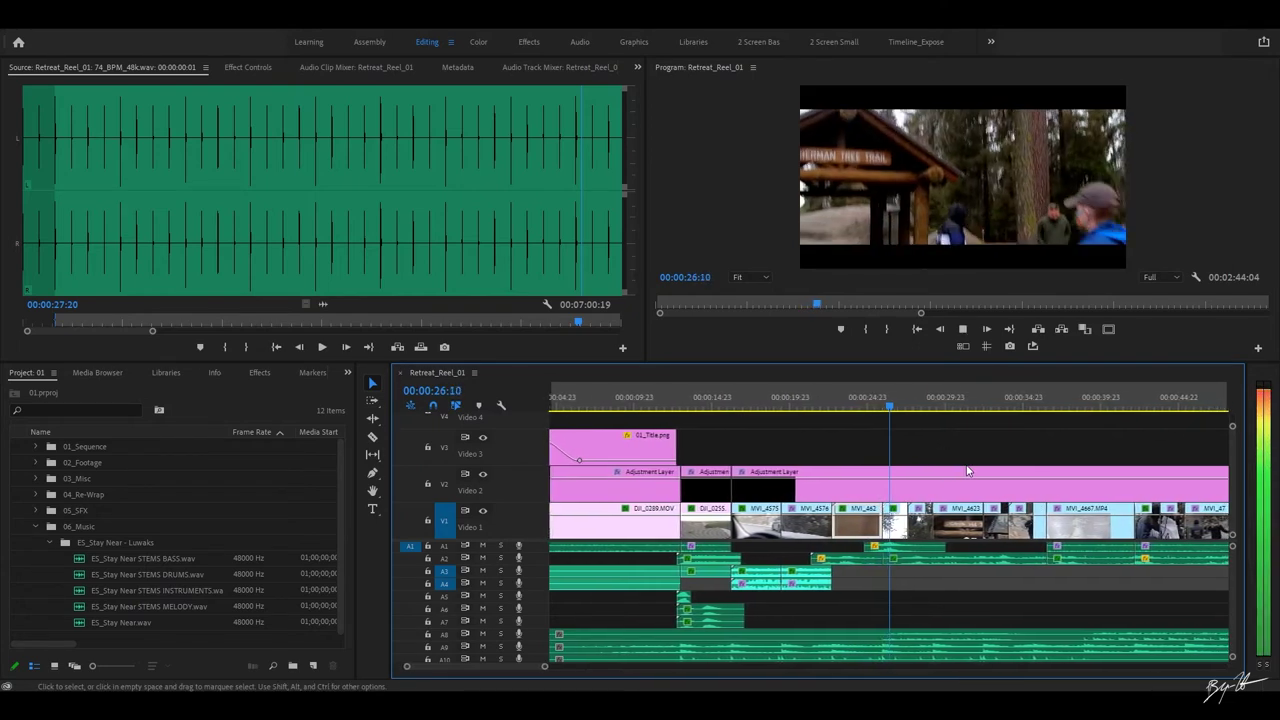
{"action": "key", "text": "space"}
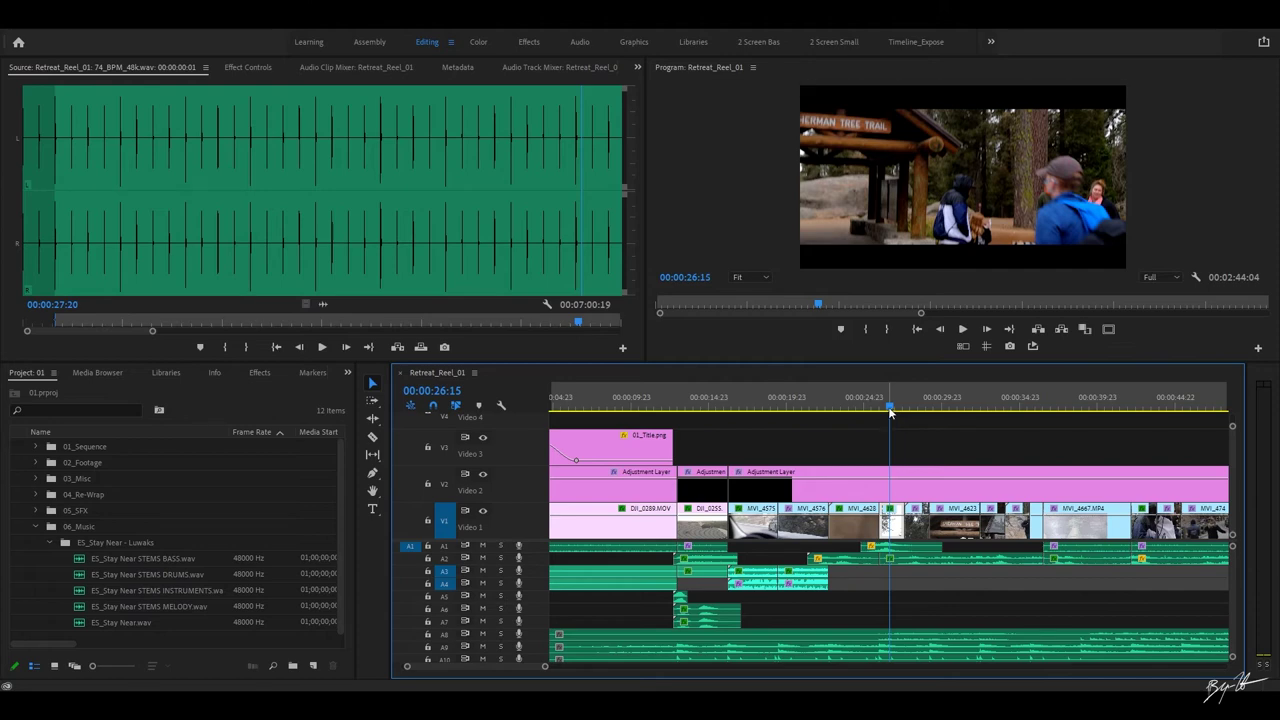
{"action": "left_click_drag", "start_coordinate": [884, 412], "coordinate": [829, 410]}
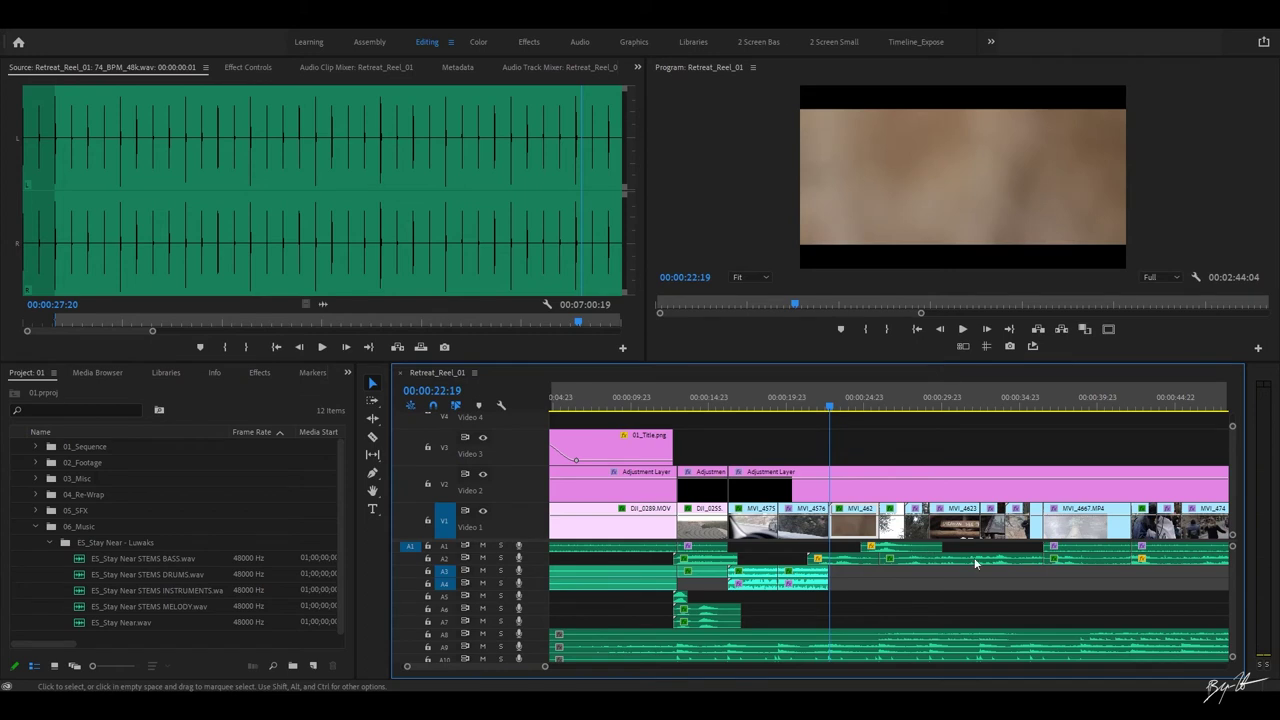
{"action": "key", "text": "space"}
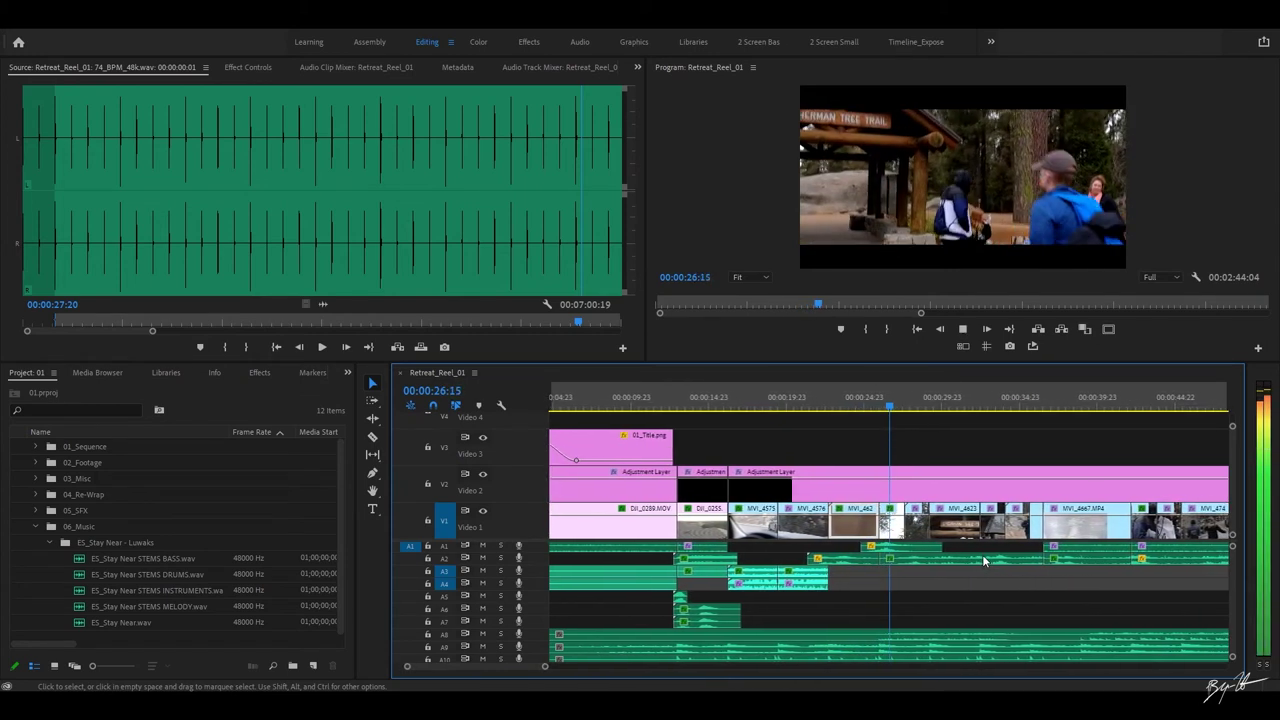
{"action": "key", "text": "space"}
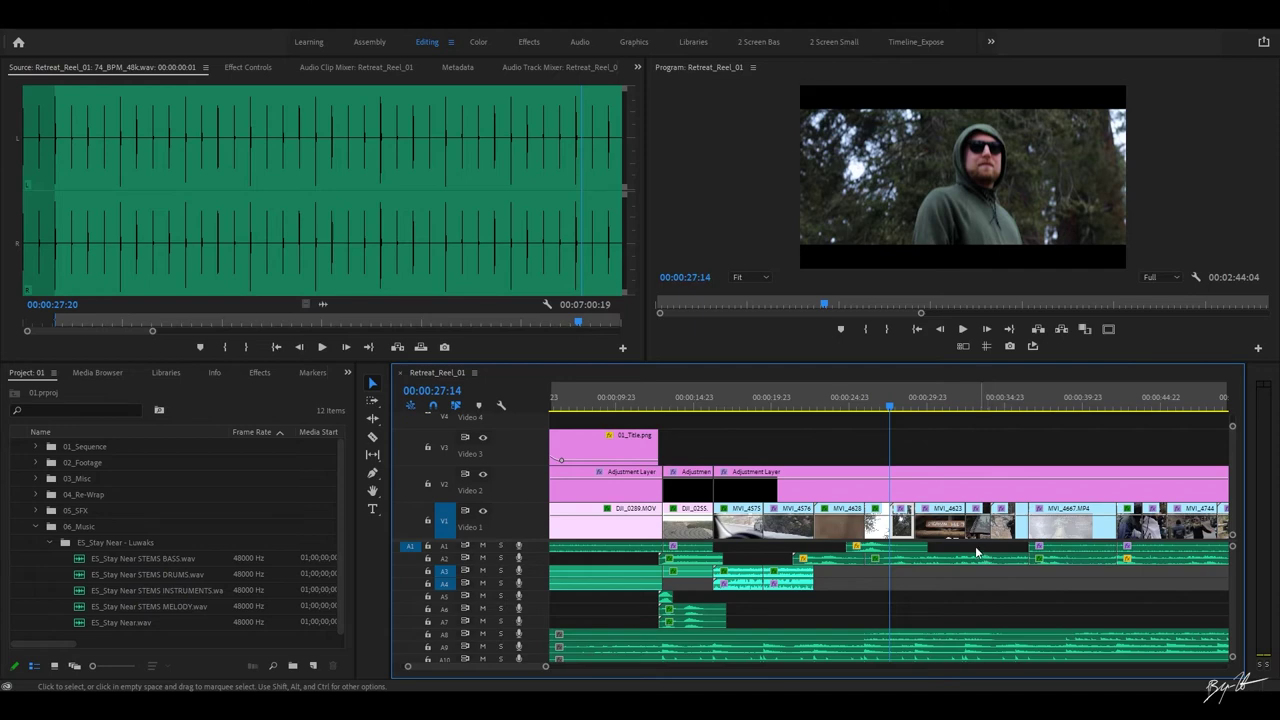
{"action": "left_click", "coordinate": [887, 408]}
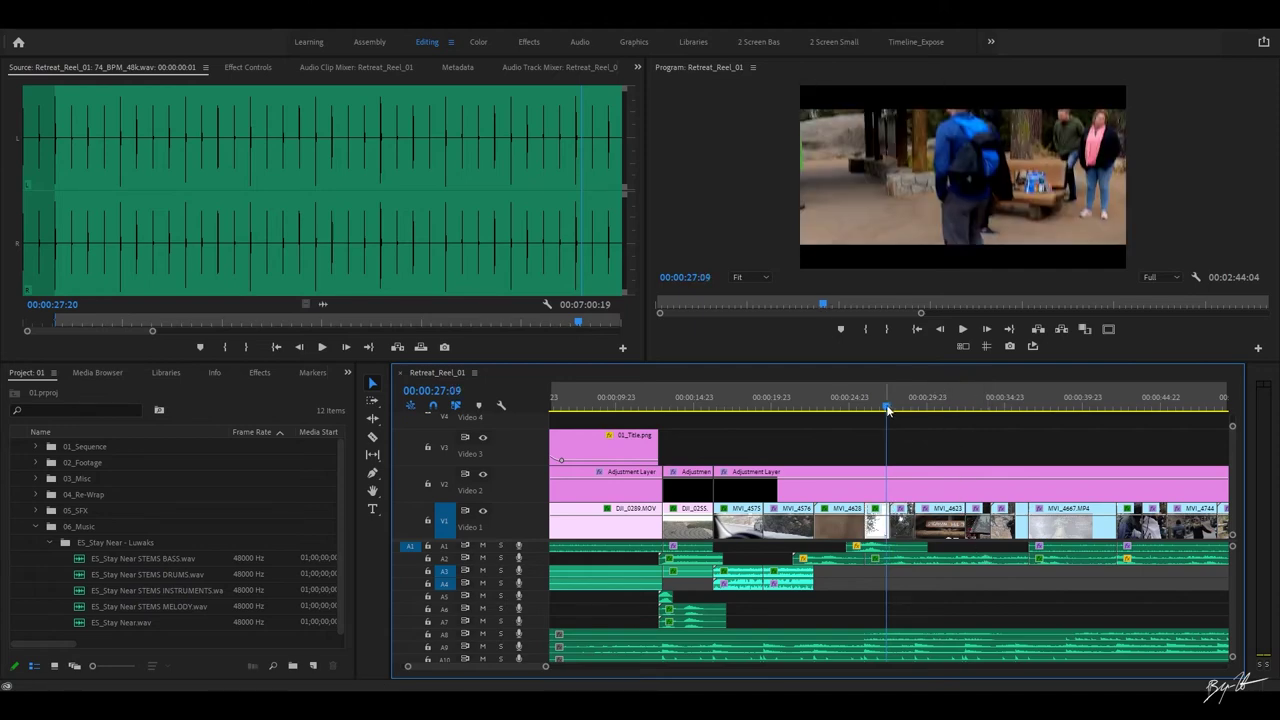
{"action": "left_click_drag", "start_coordinate": [887, 410], "coordinate": [899, 396]}
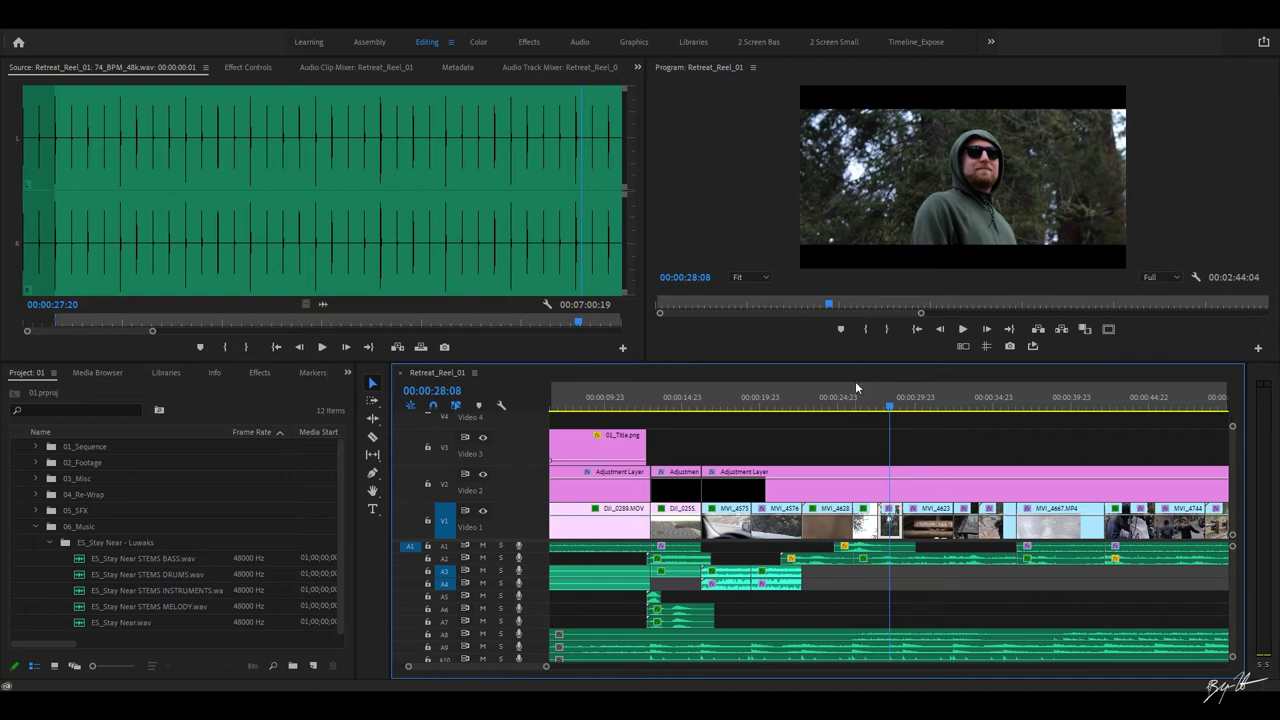
{"action": "key", "text": "space"}
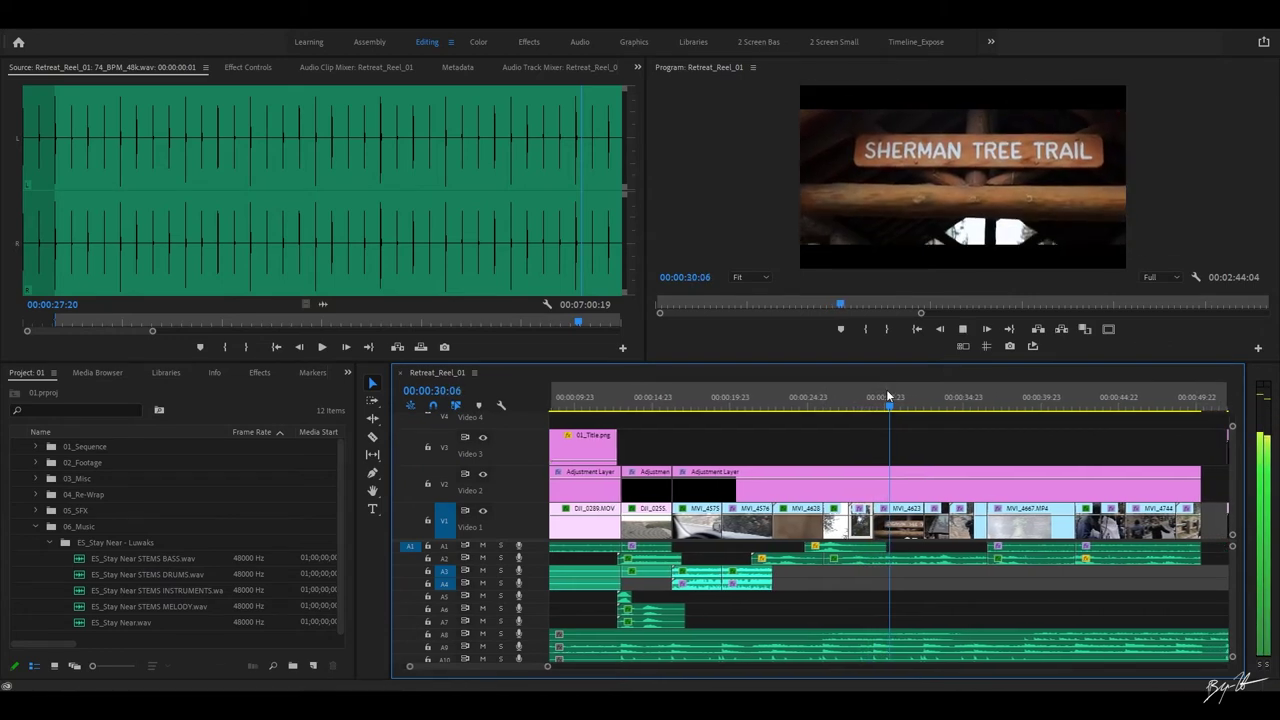
{"action": "key", "text": "space"}
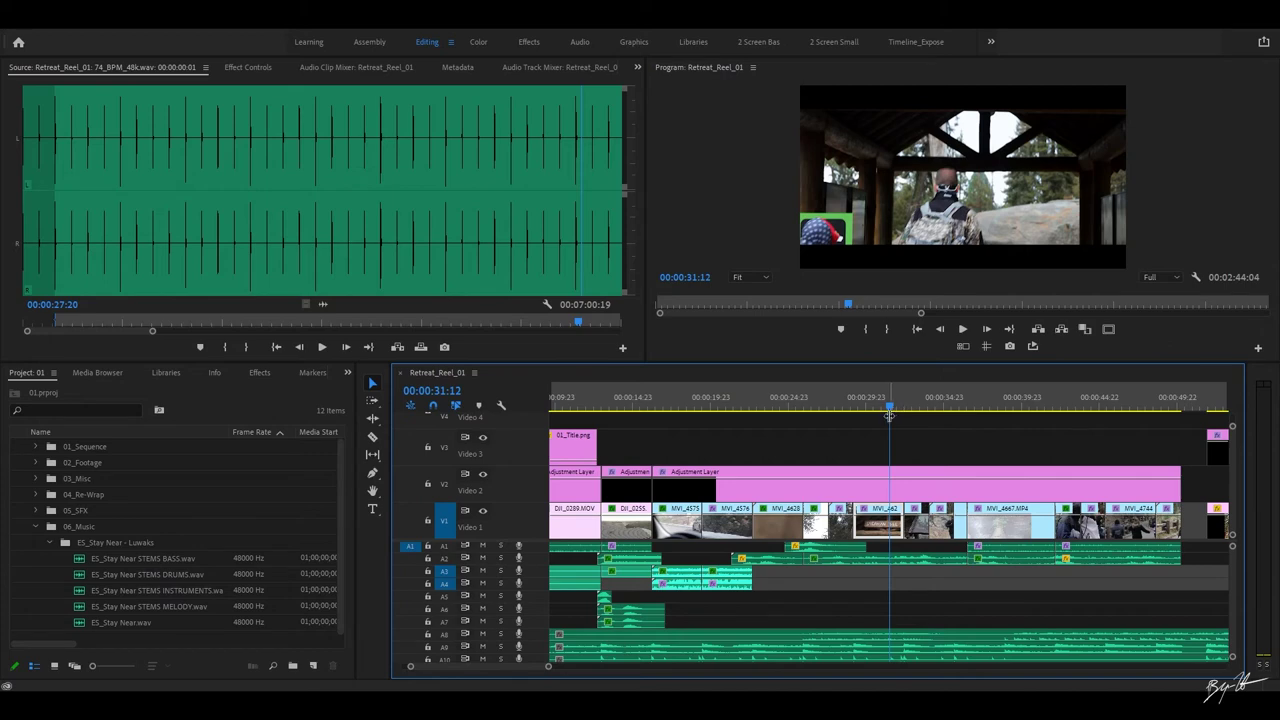
{"action": "key", "text": "space"}
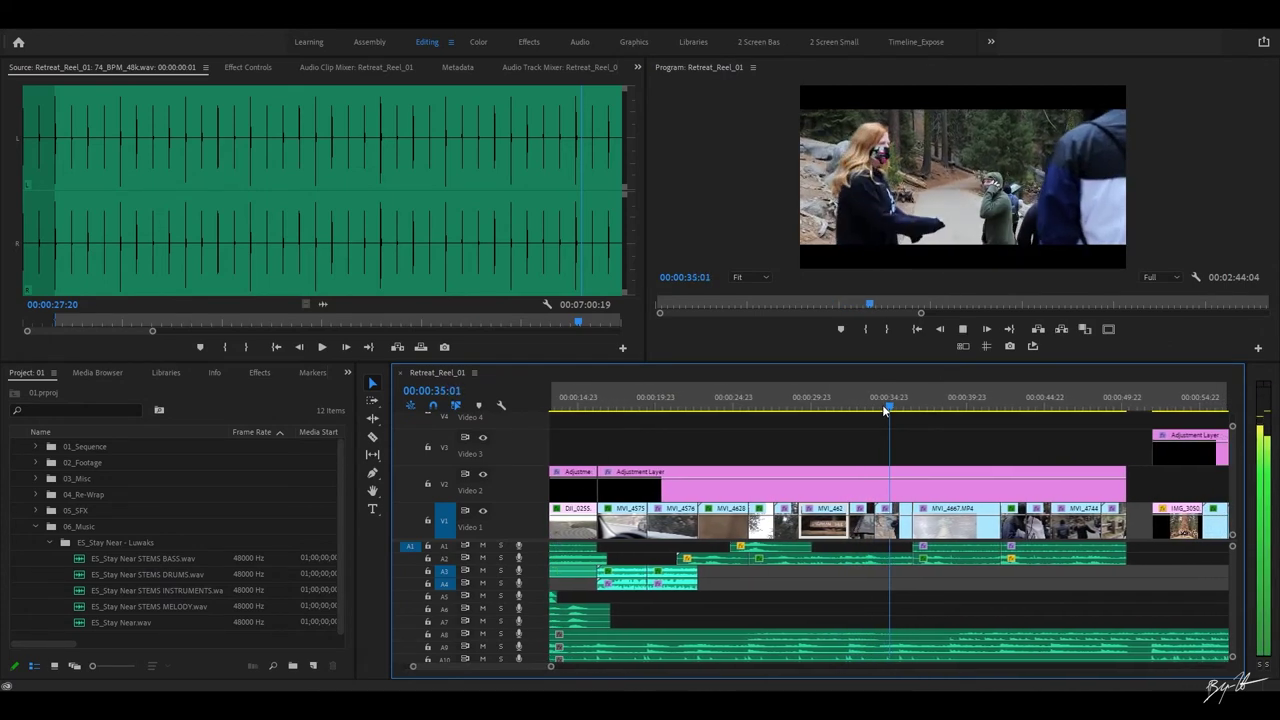
{"action": "key", "text": "space"}
{"action": "left_click", "coordinate": [879, 409]}
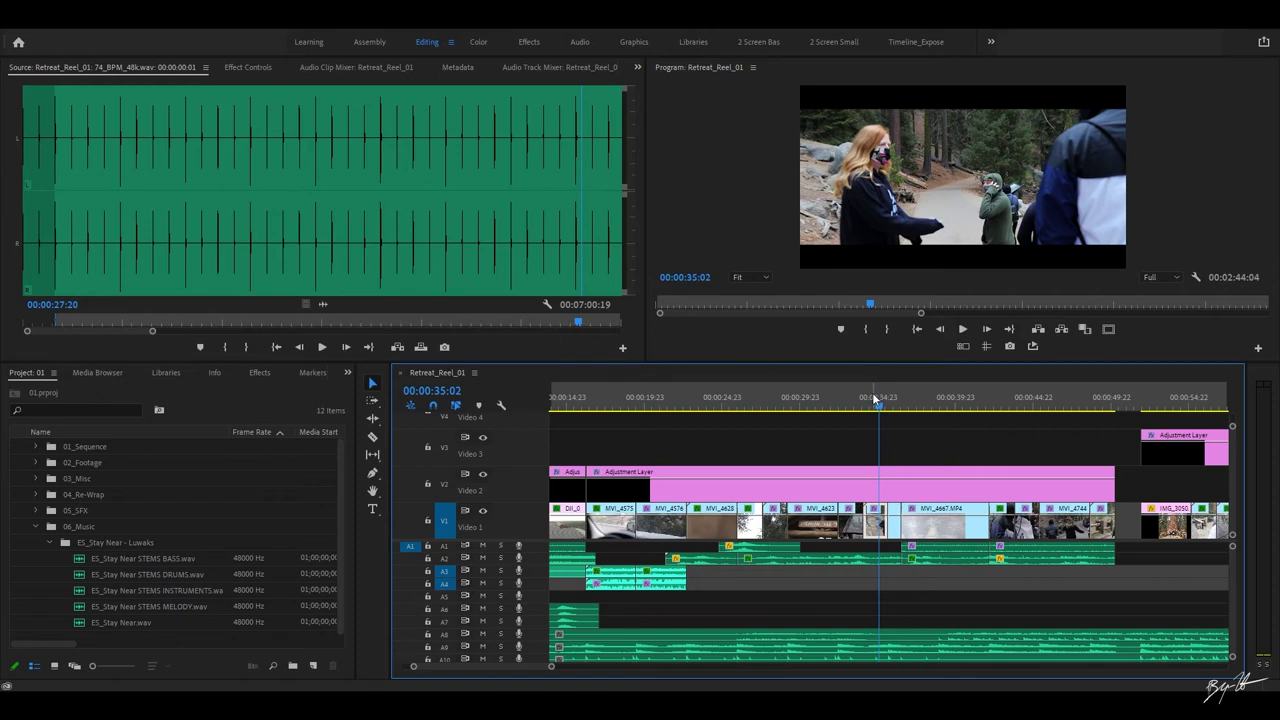
{"action": "key", "text": "space"}
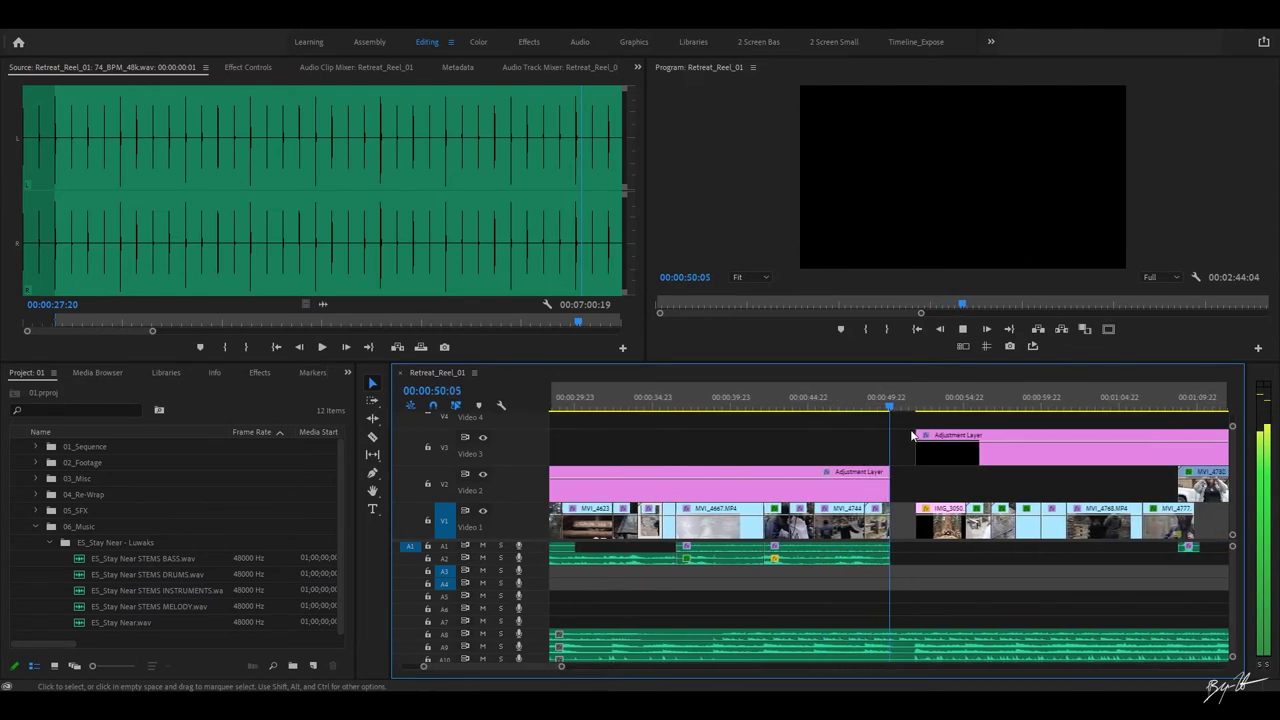
{"action": "key", "text": "space"}
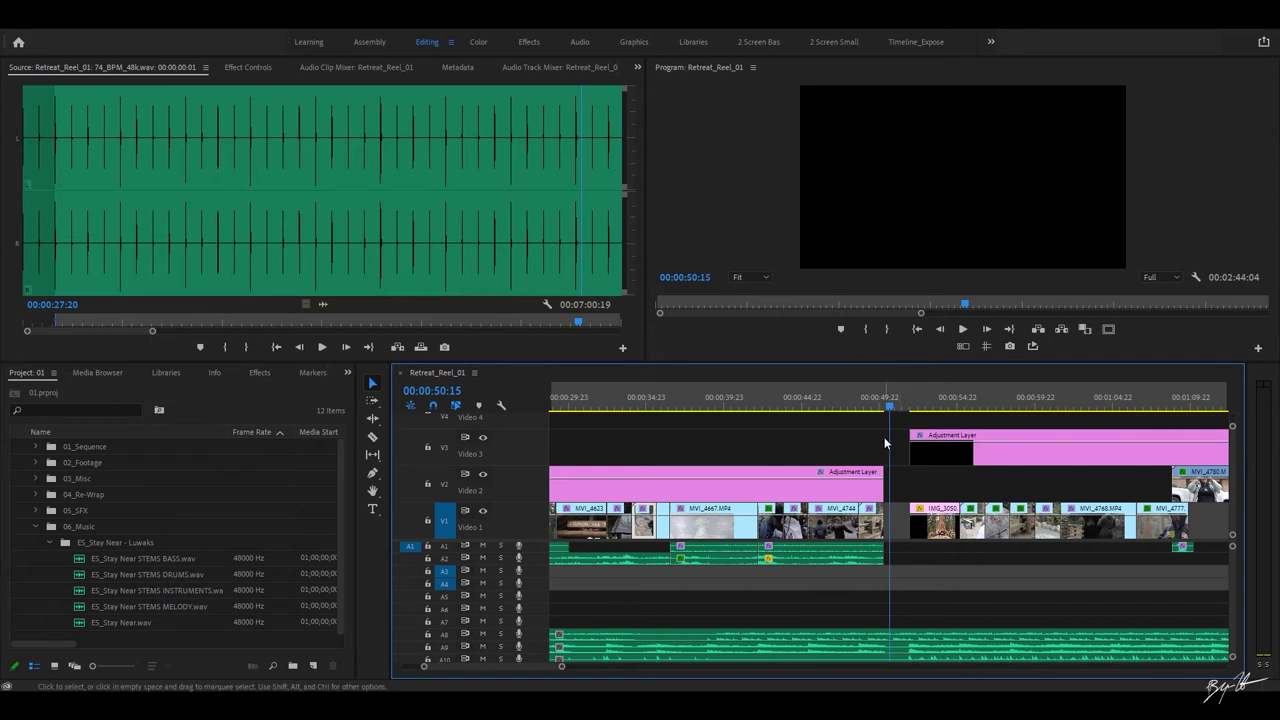
{"action": "left_click", "coordinate": [857, 403]}
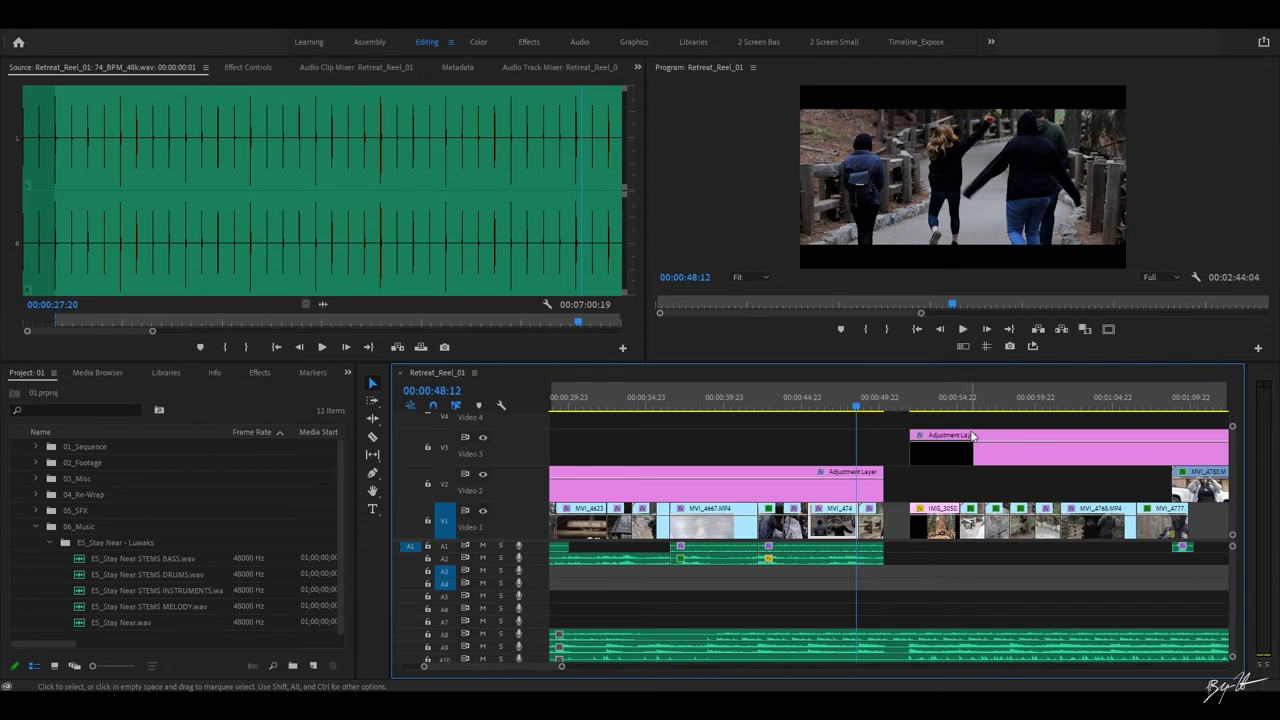
{"action": "key", "text": "space"}
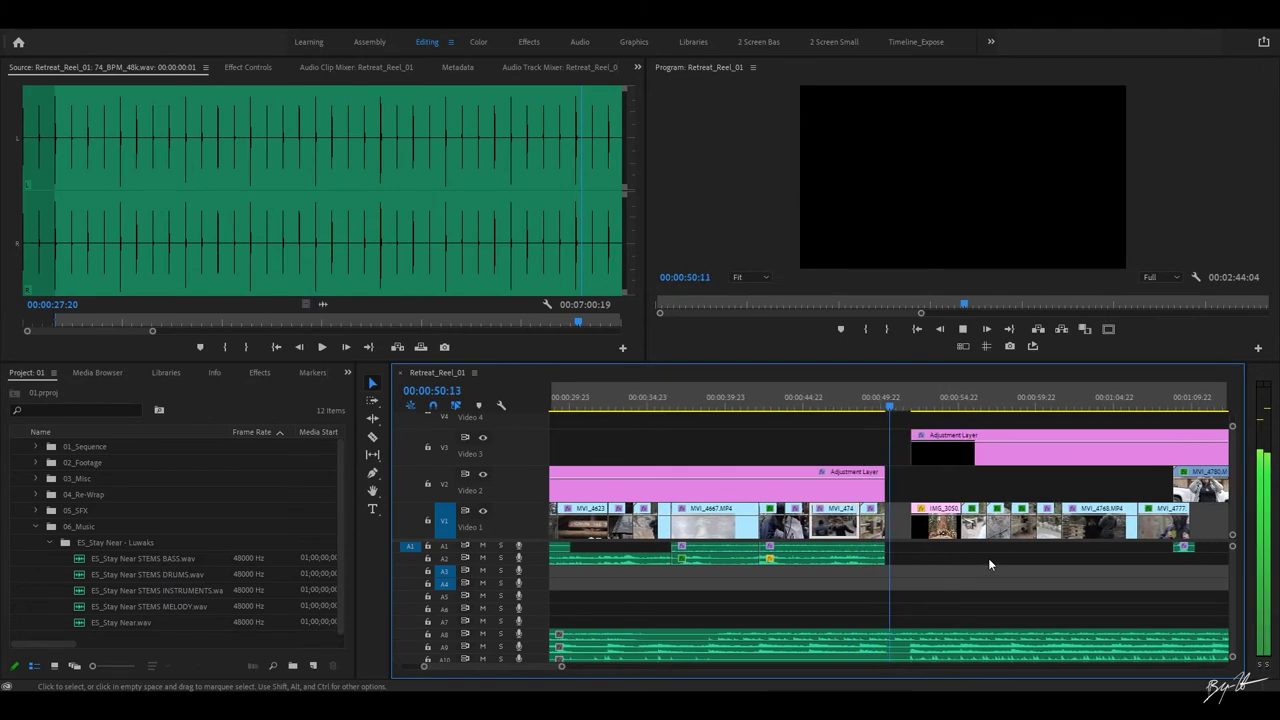
{"action": "key", "text": "space"}
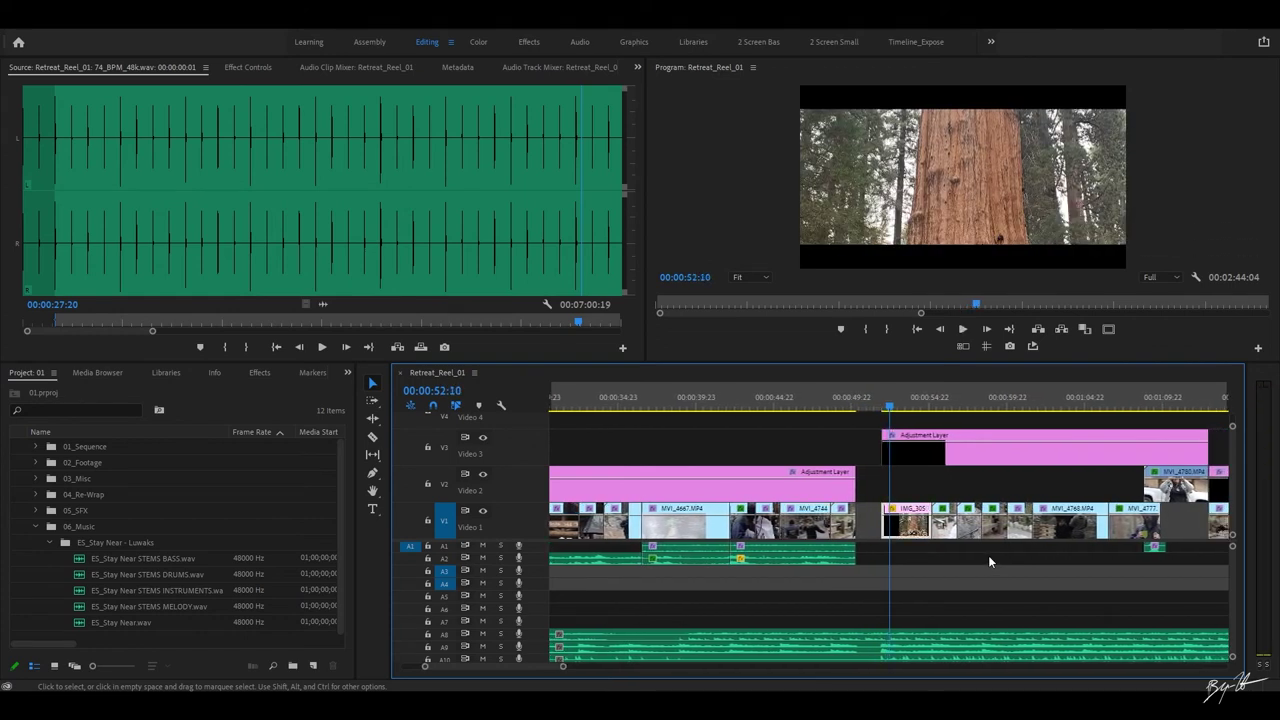
{"action": "left_click", "coordinate": [879, 402]}
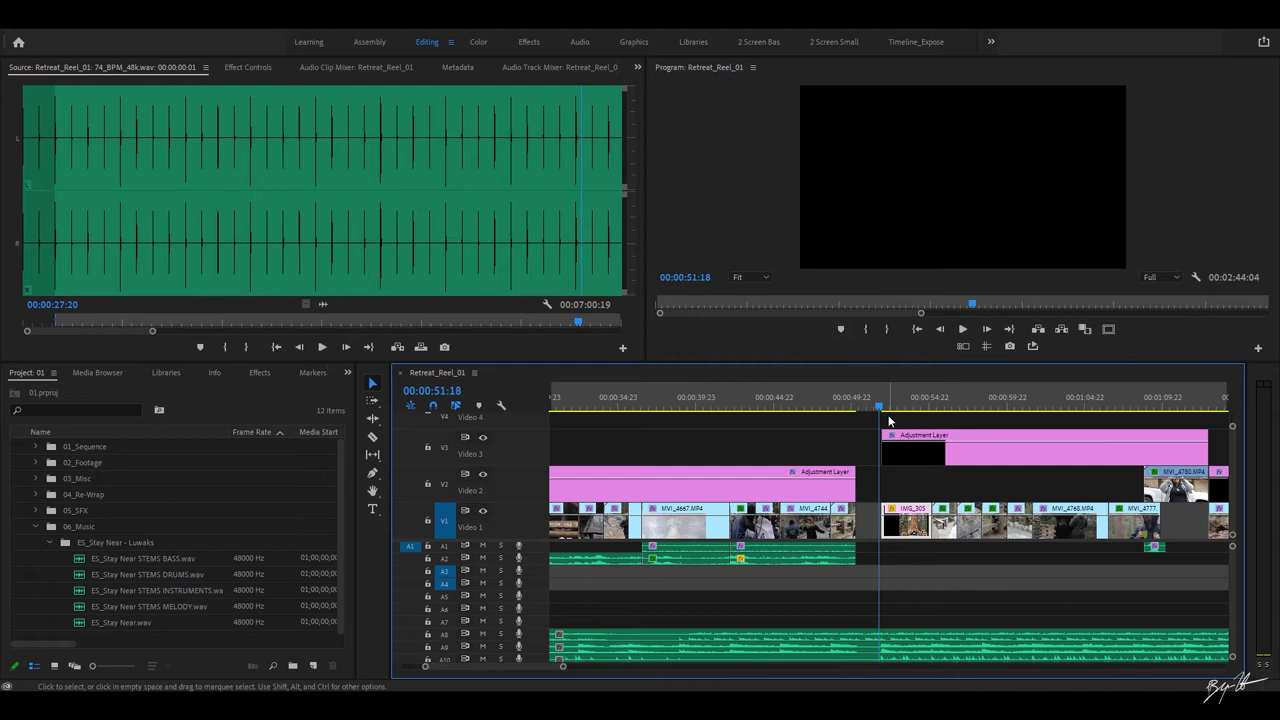
{"action": "key", "text": "space"}
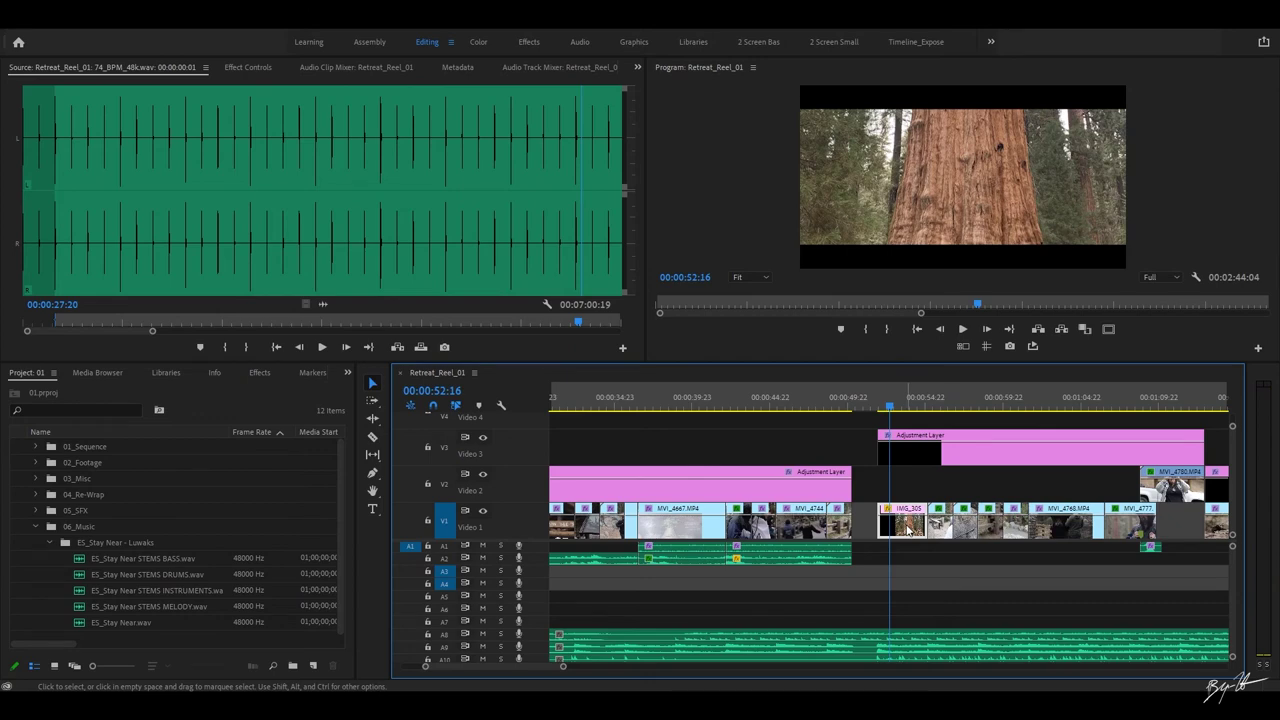
{"action": "key", "text": "space"}
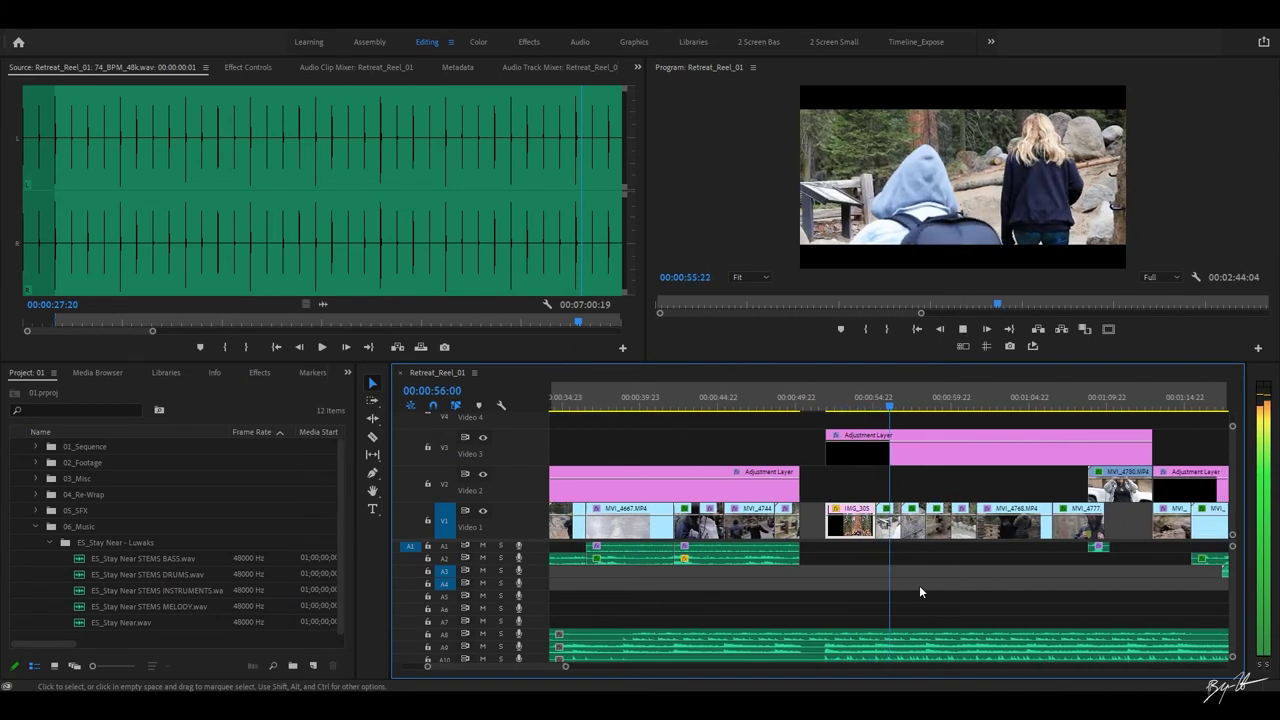
{"action": "key", "text": "space"}
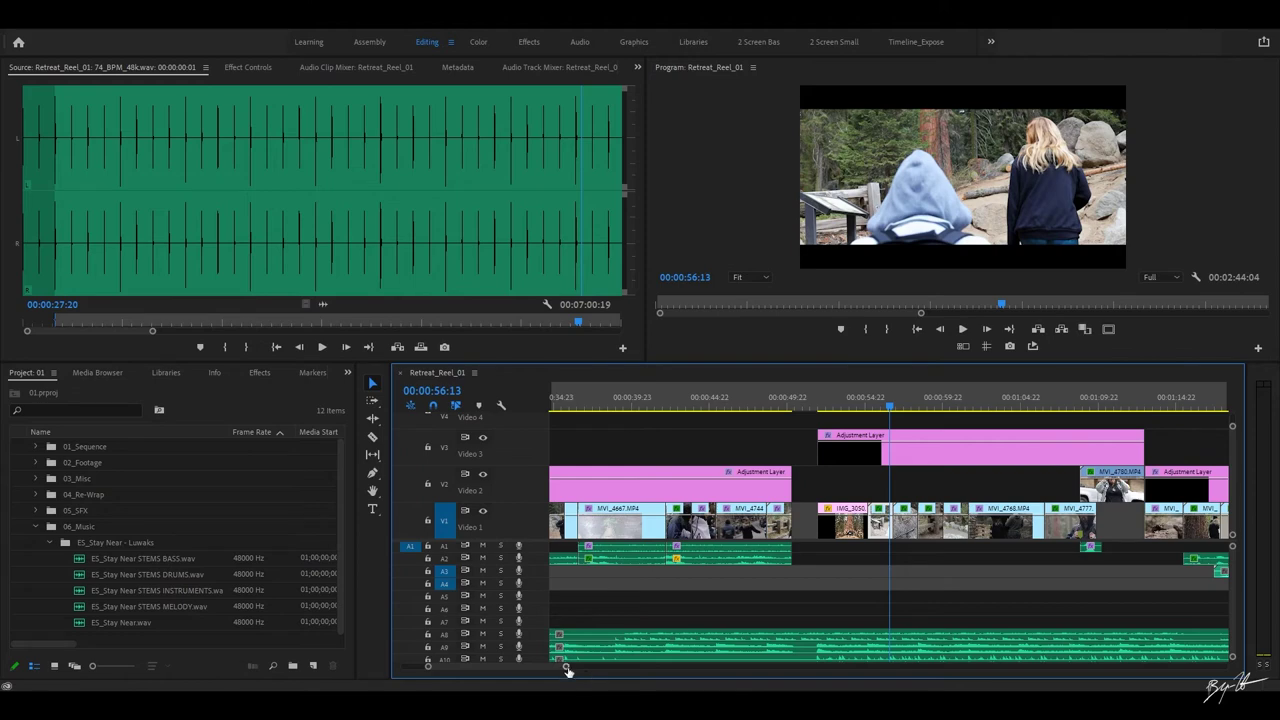
{"action": "left_click_drag", "start_coordinate": [566, 668], "coordinate": [541, 668]}
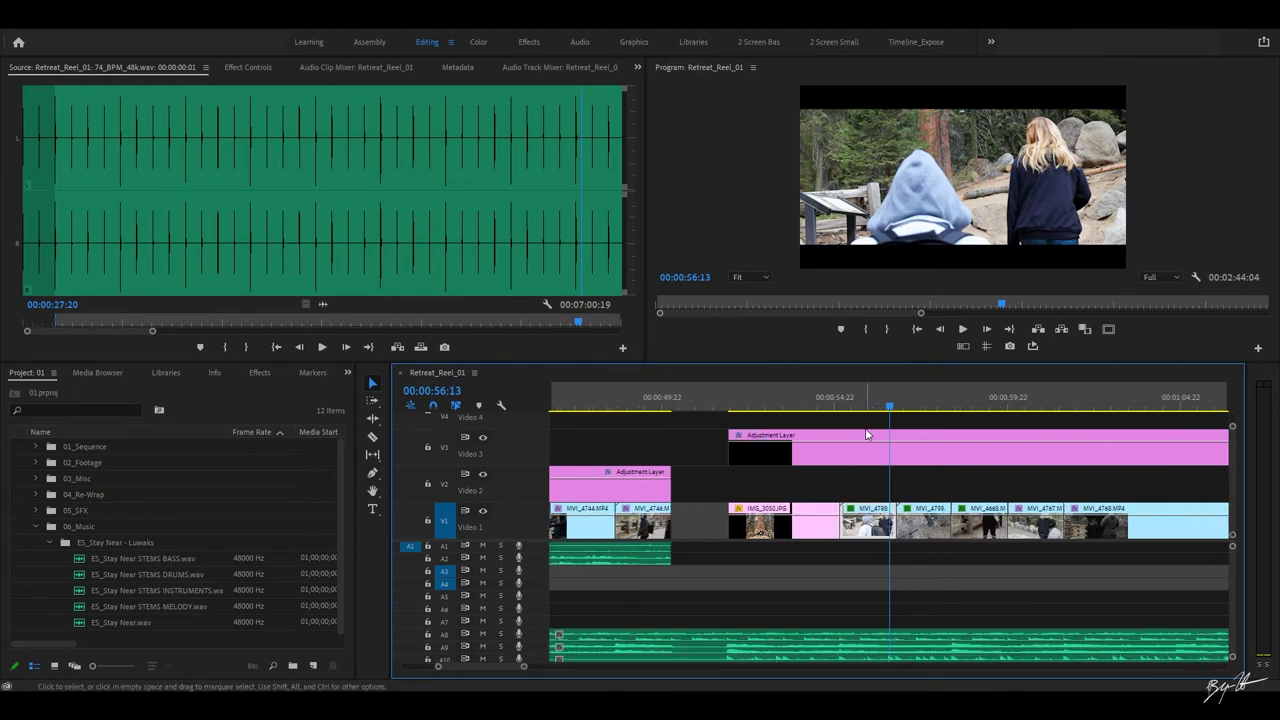
{"action": "left_click", "coordinate": [843, 402]}
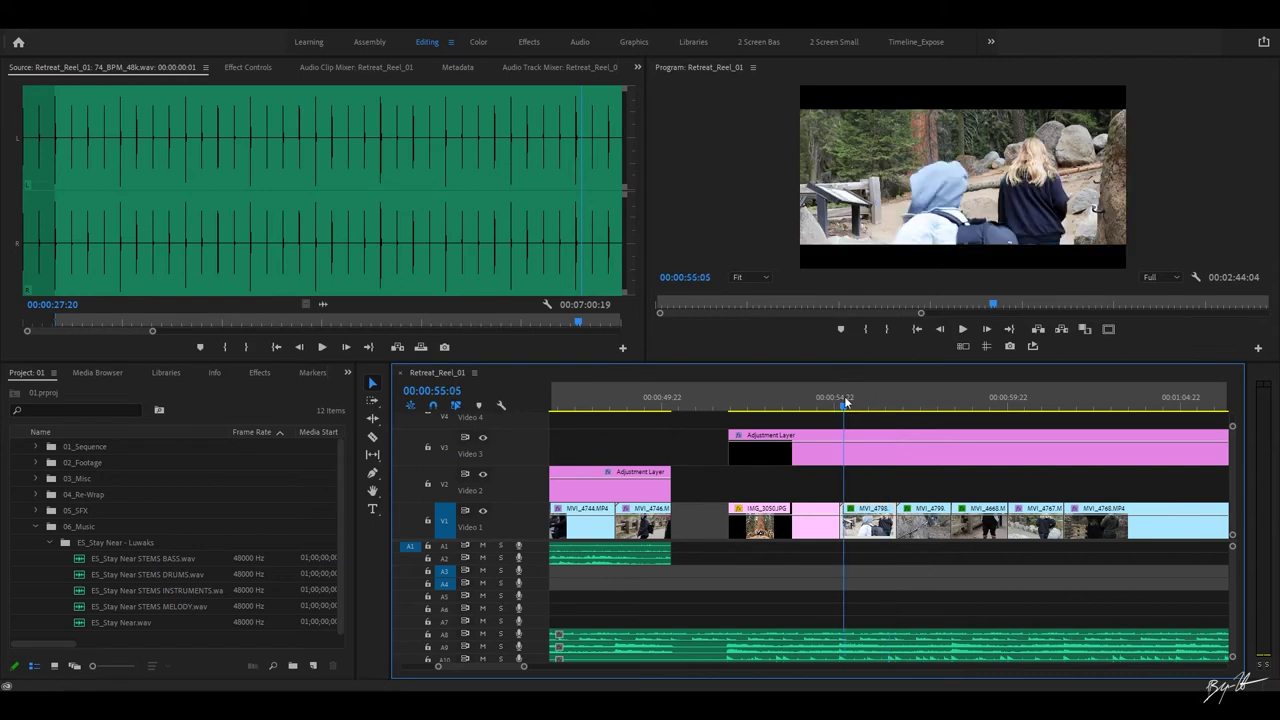
{"action": "right_click", "coordinate": [868, 532]}
{"action": "left_click", "coordinate": [905, 430]}
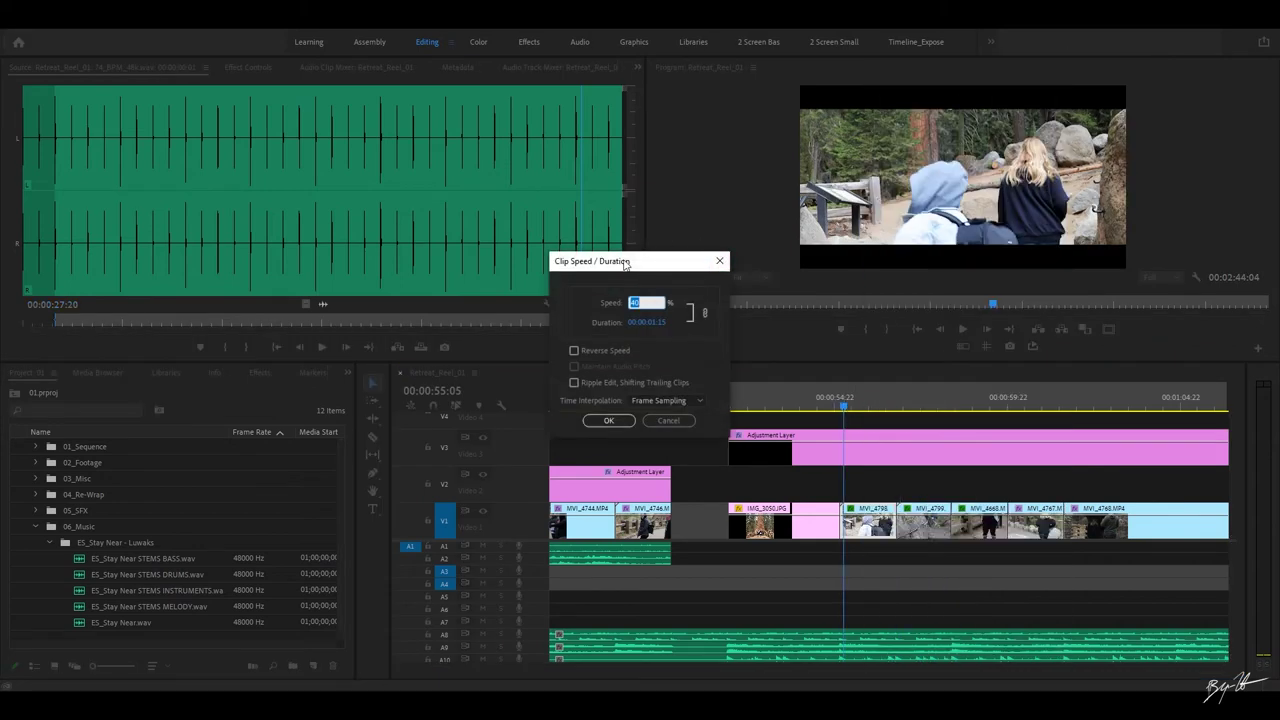
{"action": "left_click_drag", "start_coordinate": [624, 263], "coordinate": [811, 282]}
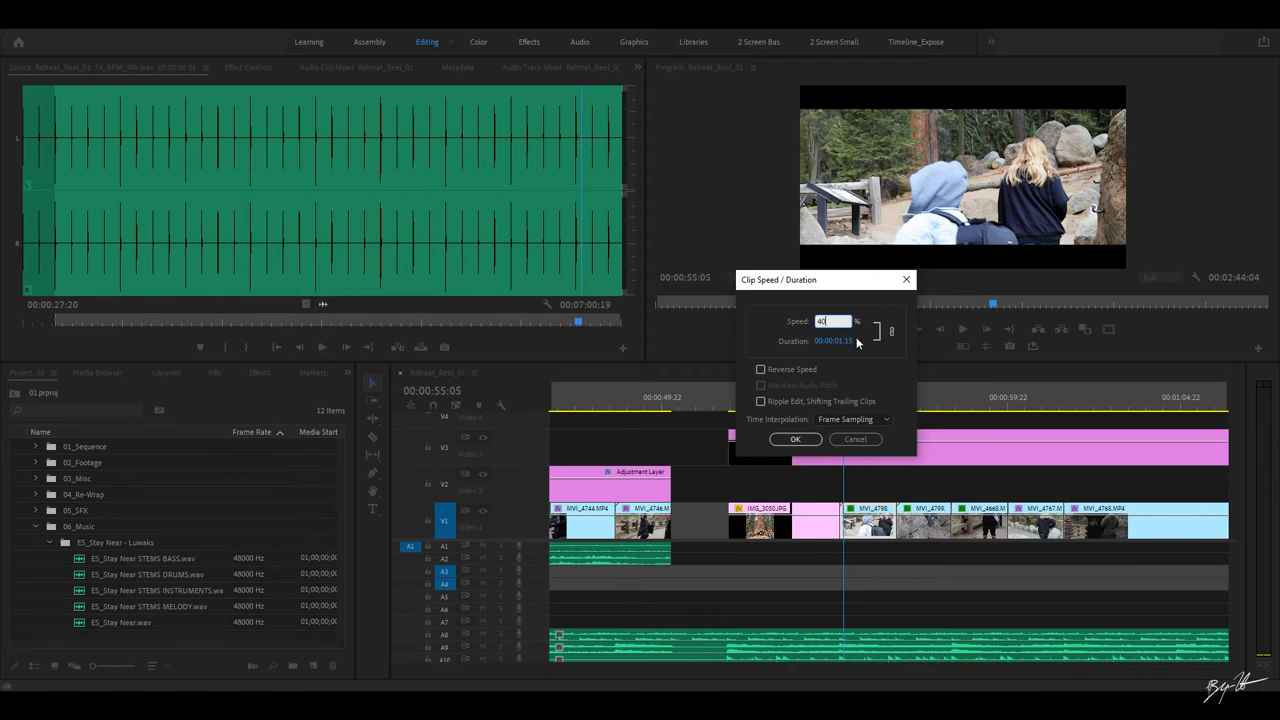
{"action": "left_click_drag", "start_coordinate": [787, 284], "coordinate": [838, 287]}
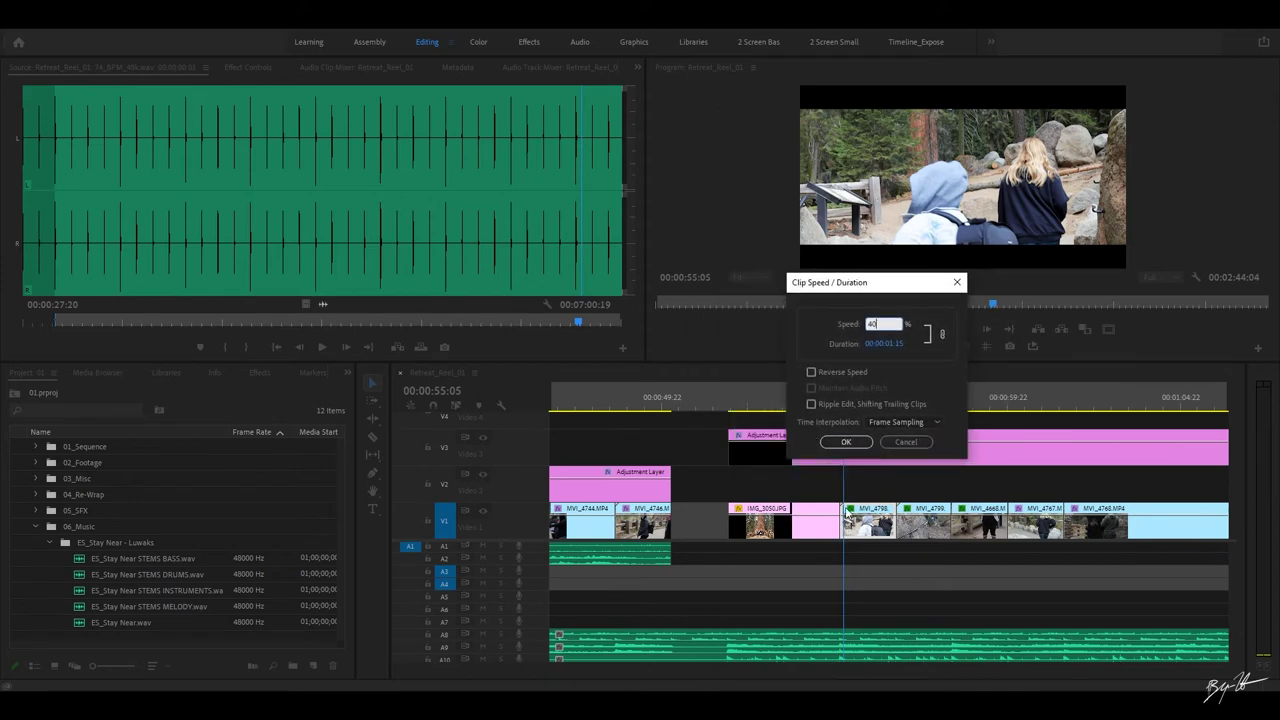
{"action": "left_click_drag", "start_coordinate": [867, 284], "coordinate": [860, 283]}
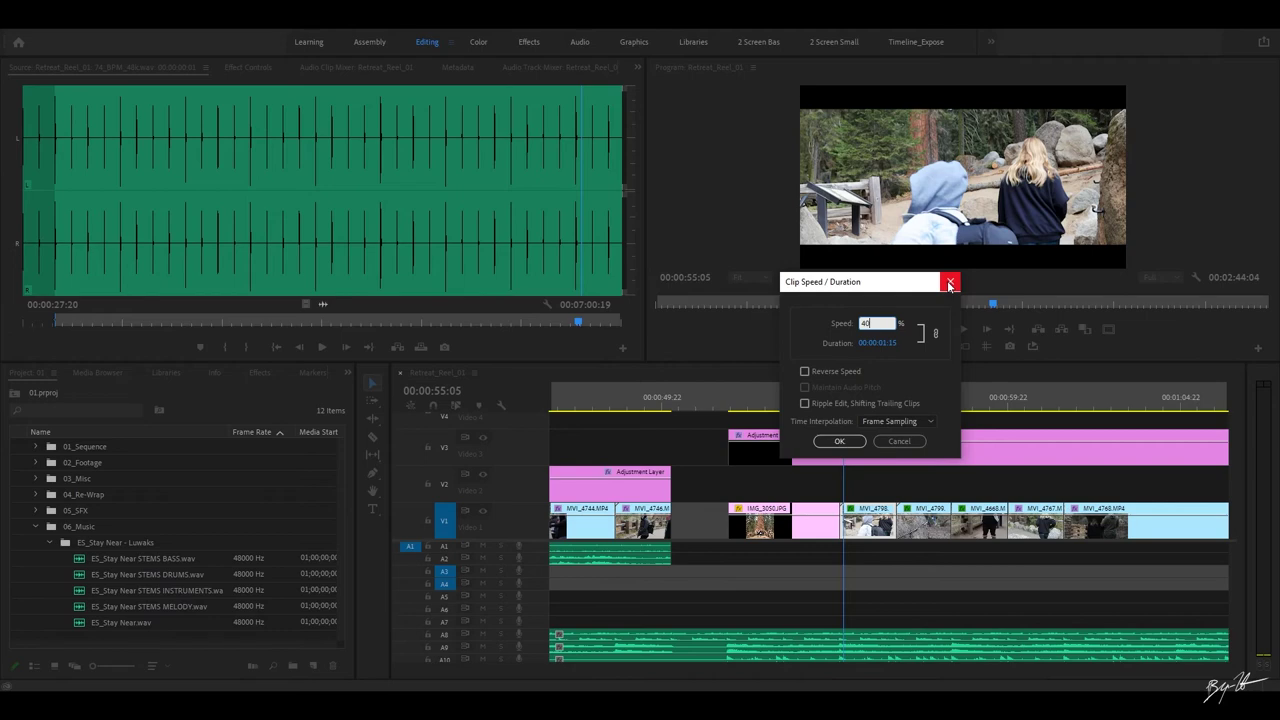
{"action": "left_click", "coordinate": [950, 285]}
{"action": "key", "text": "space"}
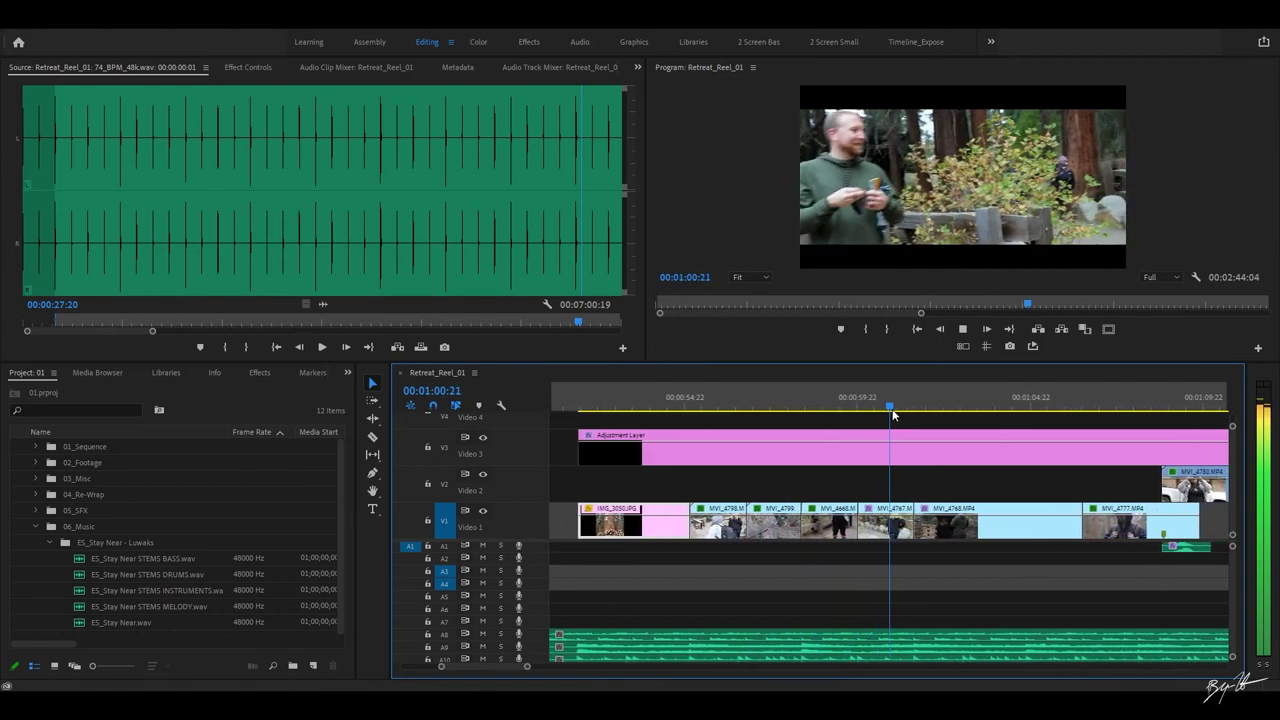
{"action": "key", "text": "space"}
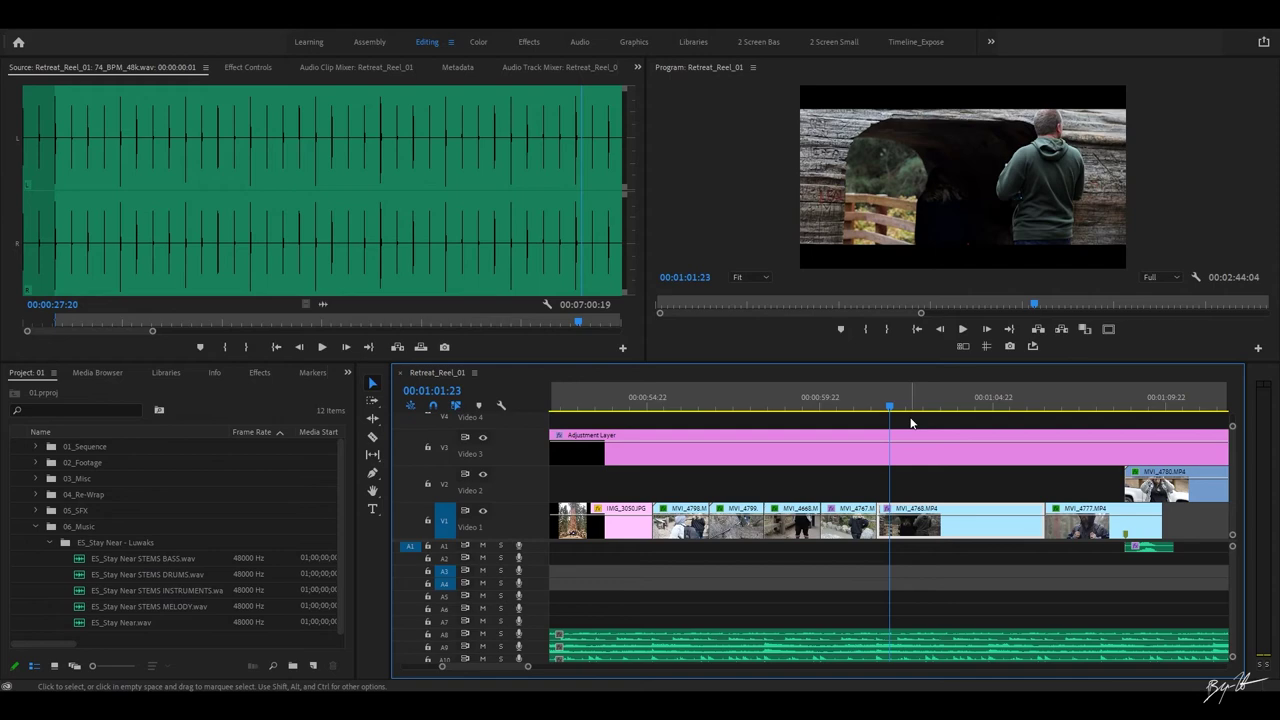
{"action": "key", "text": "space"}
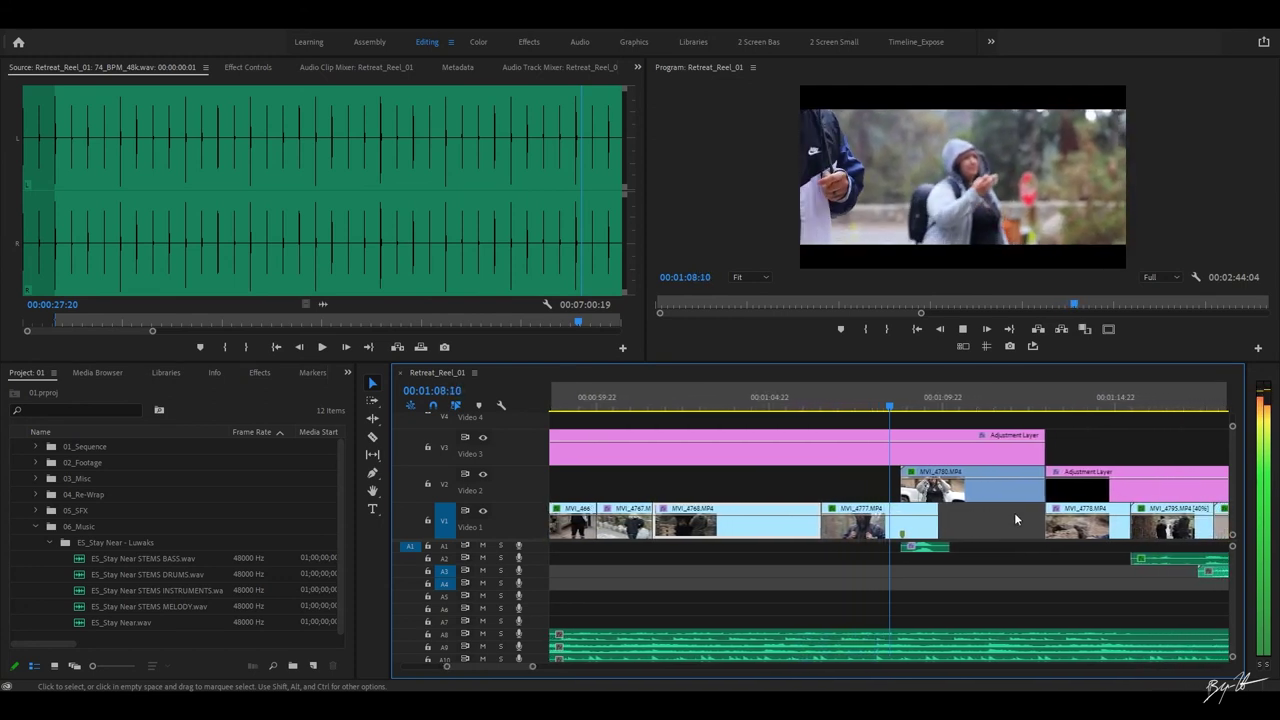
{"action": "key", "text": "space"}
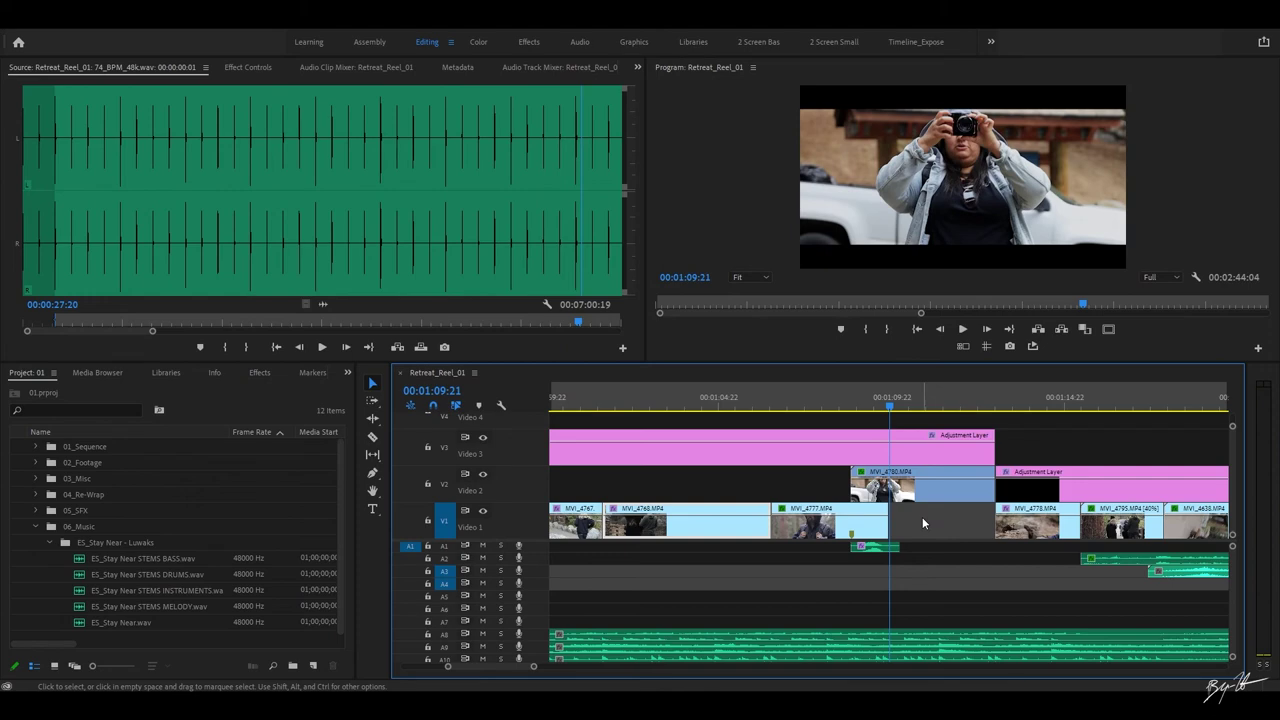
{"action": "scroll", "coordinate": [622, 669], "scroll_direction": "down", "scroll_amount": 3}
{"action": "mouse_move", "coordinate": [622, 669]}
{"action": "left_mouse_down"}
{"action": "mouse_move", "coordinate": [792, 677]}
{"action": "mouse_move", "coordinate": [717, 666]}
{"action": "left_mouse_up"}
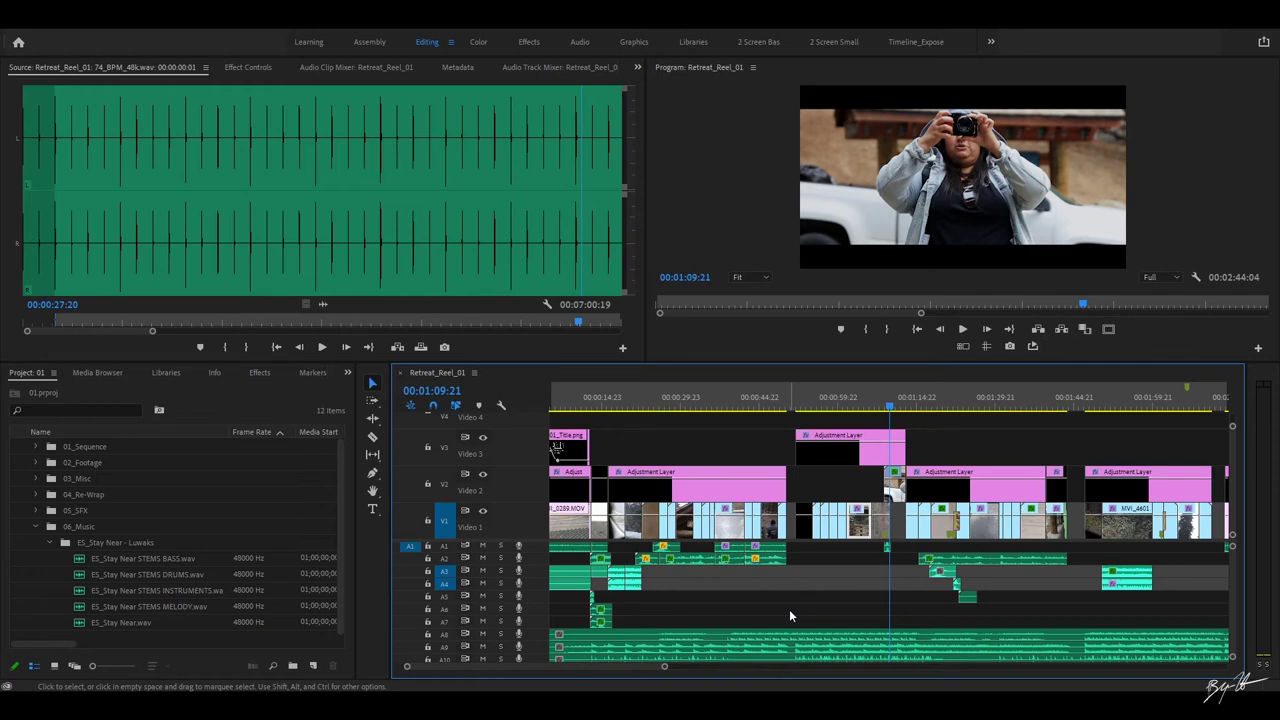
- Play the reel from about 47 seconds and stop on the General Sherman photo
{"action": "left_click", "coordinate": [772, 398]}
{"action": "key", "text": "space"}
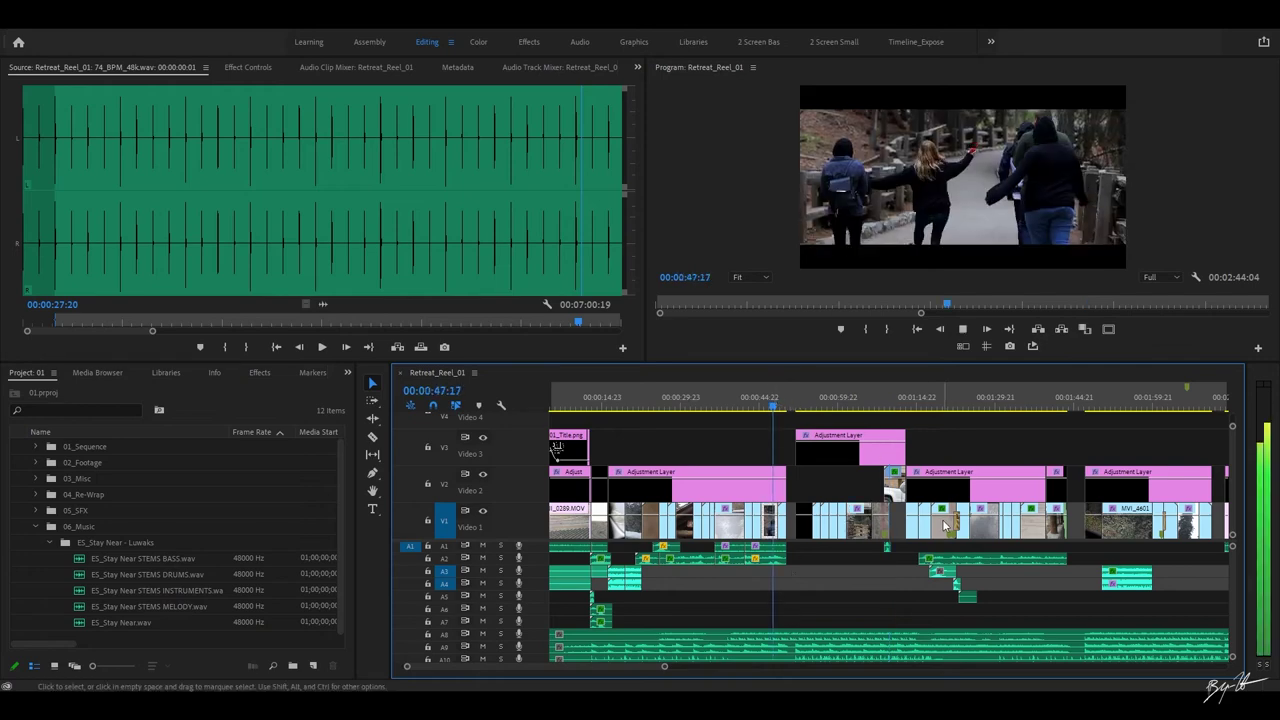
{"action": "scroll", "coordinate": [944, 524], "scroll_direction": "up", "scroll_amount": 1}
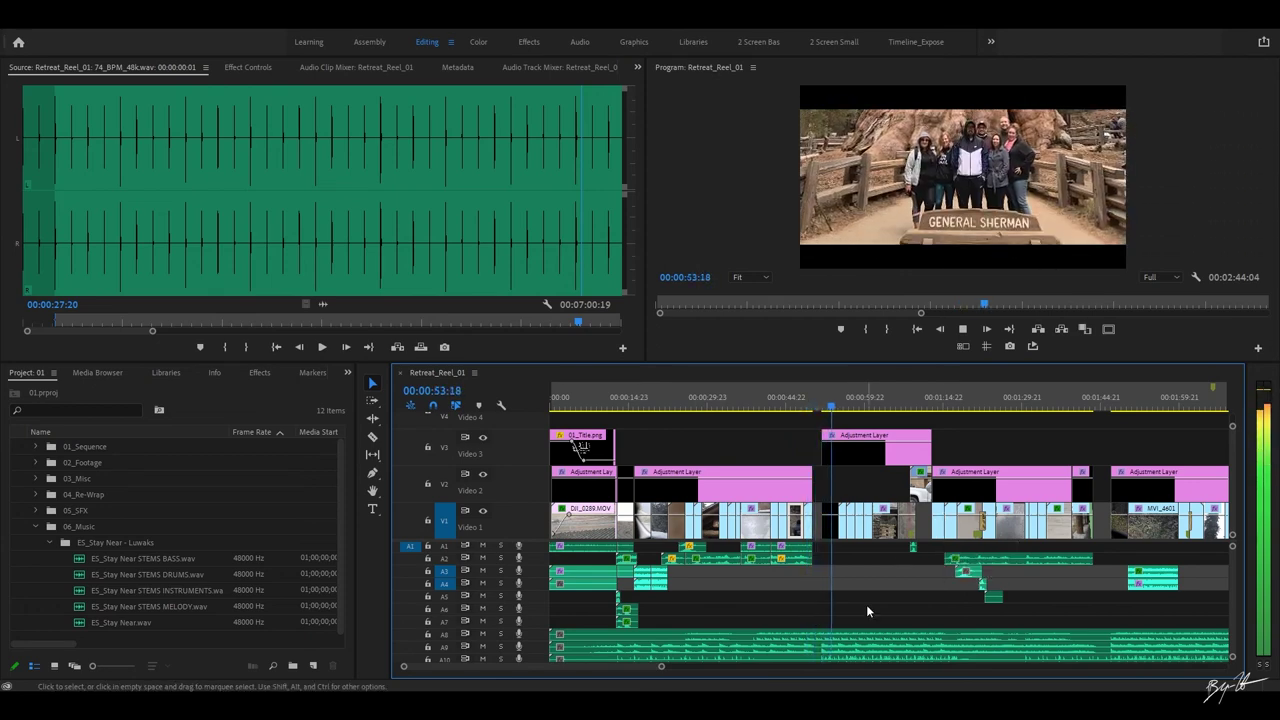
{"action": "key", "text": "space"}
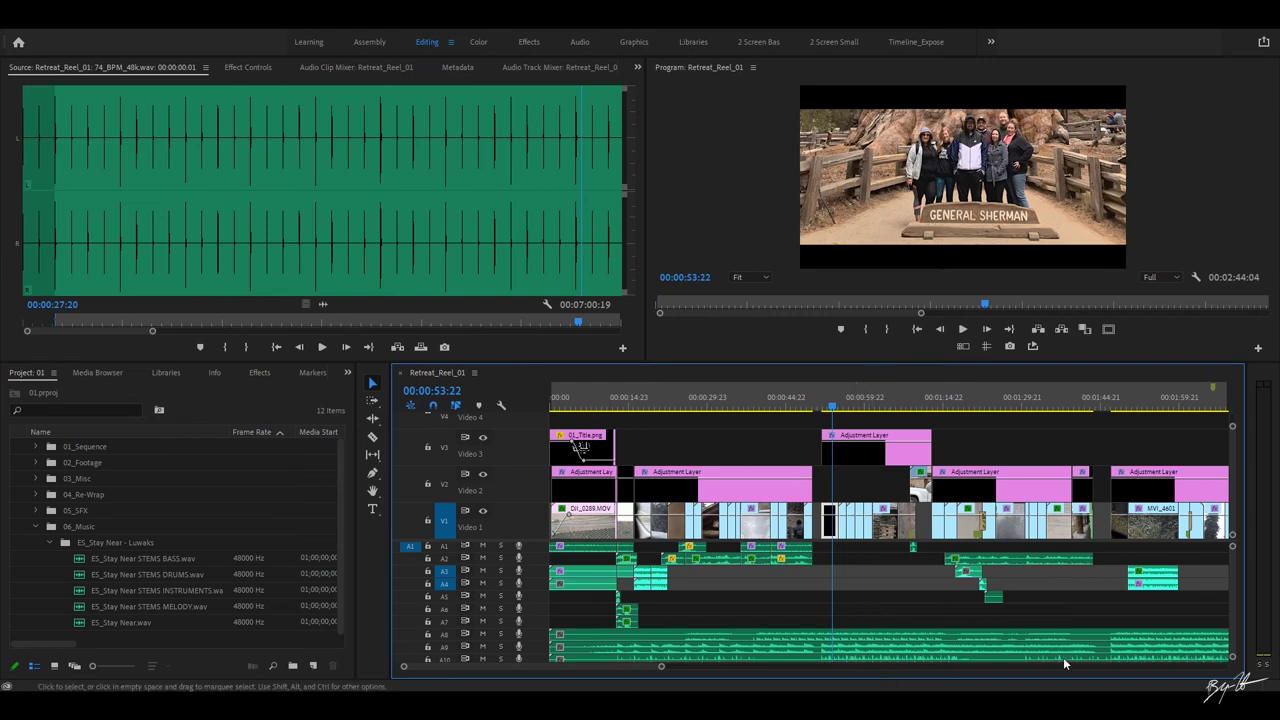
- Play from about 1:10 with the timeline zoomed in, pausing at 01:16:19, then continue to about 01:45
{"action": "left_click", "coordinate": [962, 329]}
{"action": "left_click", "coordinate": [924, 392]}
{"action": "left_click_drag", "start_coordinate": [661, 667], "coordinate": [641, 675]}
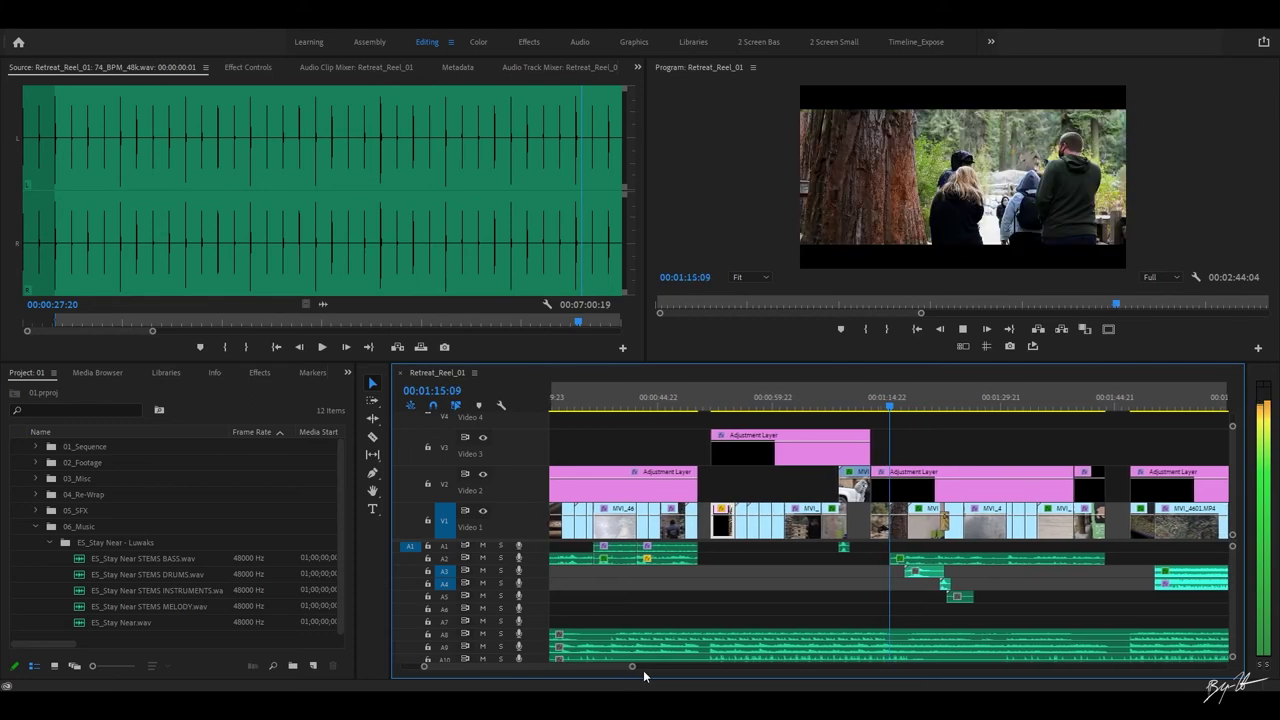
{"action": "left_click_drag", "start_coordinate": [632, 667], "coordinate": [621, 666]}
{"action": "key", "text": "space"}
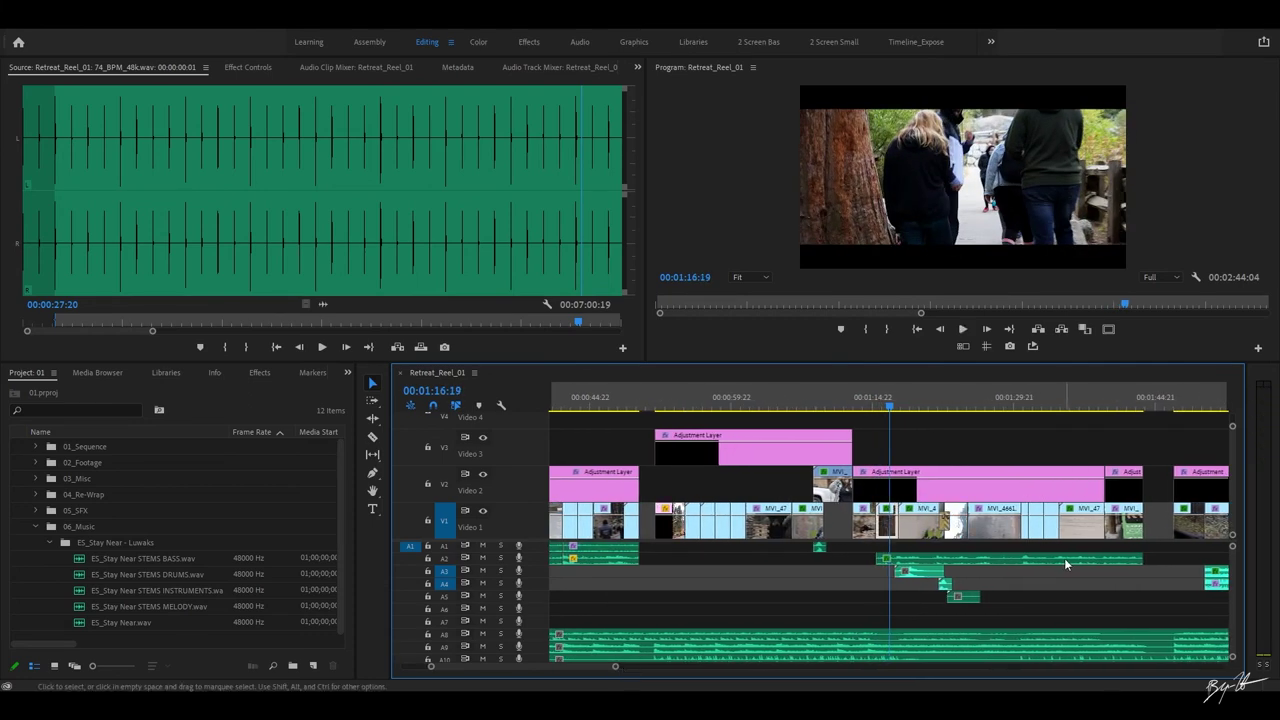
{"action": "key", "text": "space"}
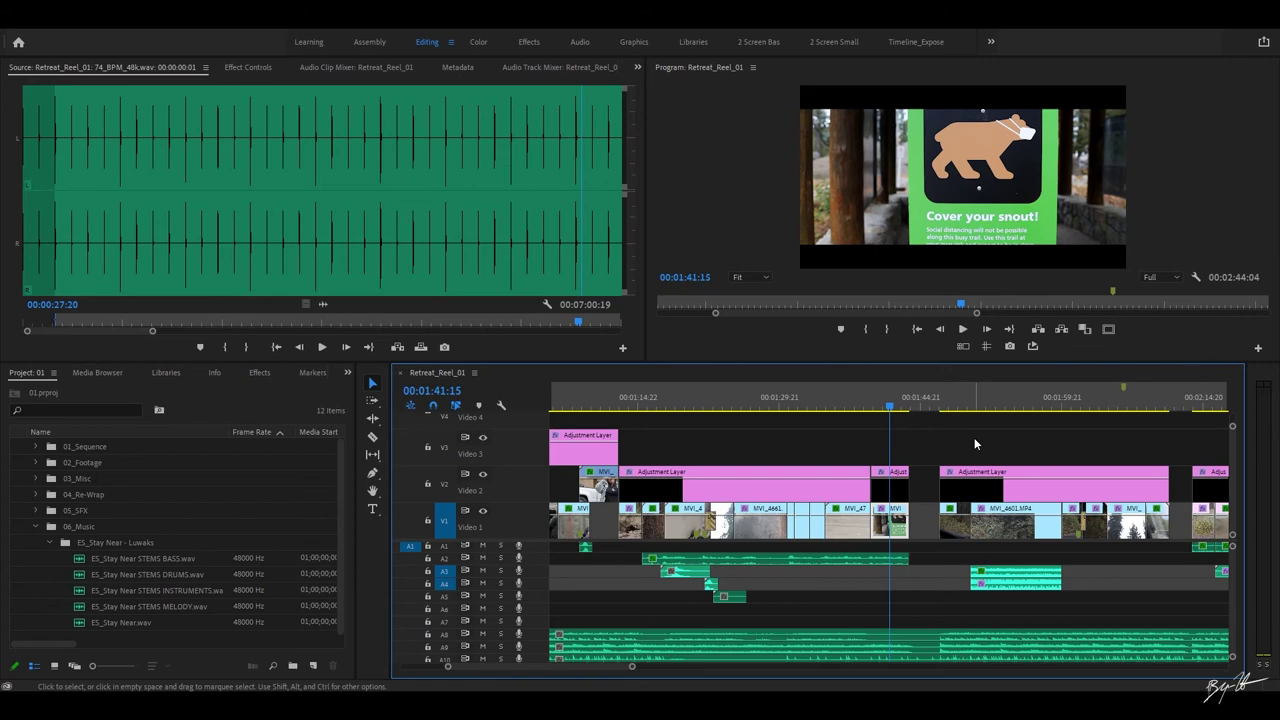
{"action": "key", "text": "space"}
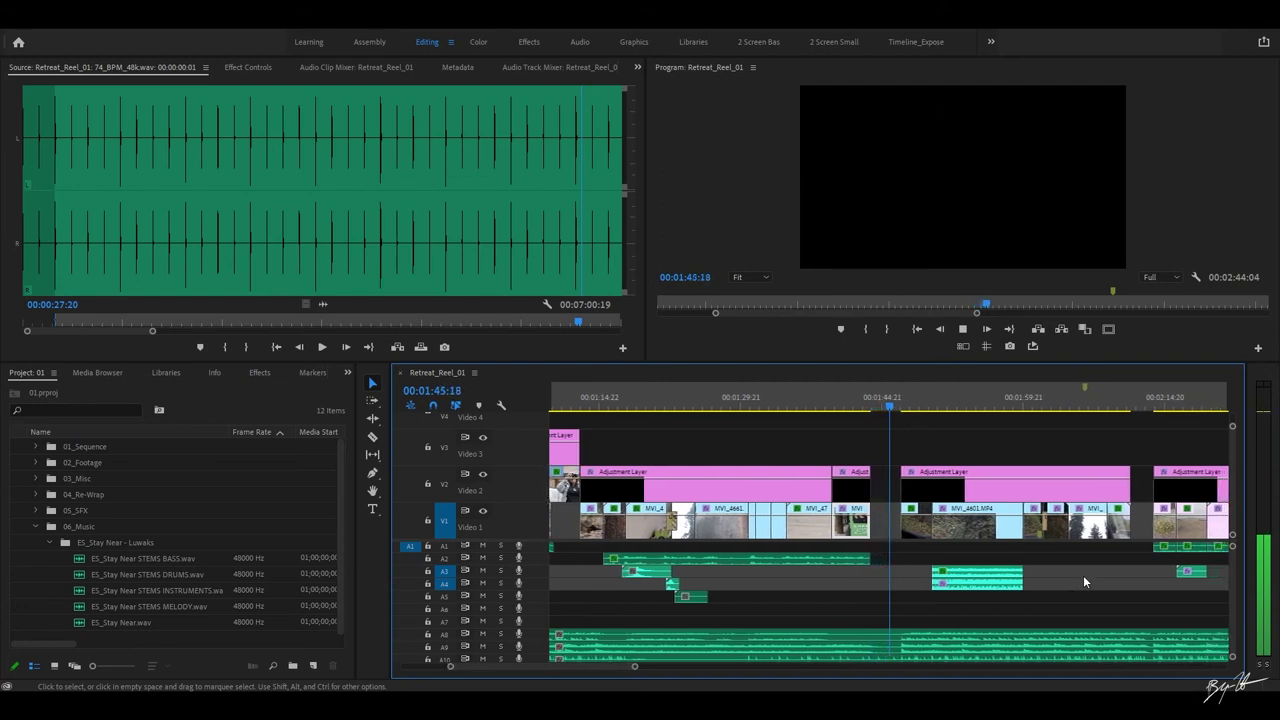
{"action": "key", "text": "space"}
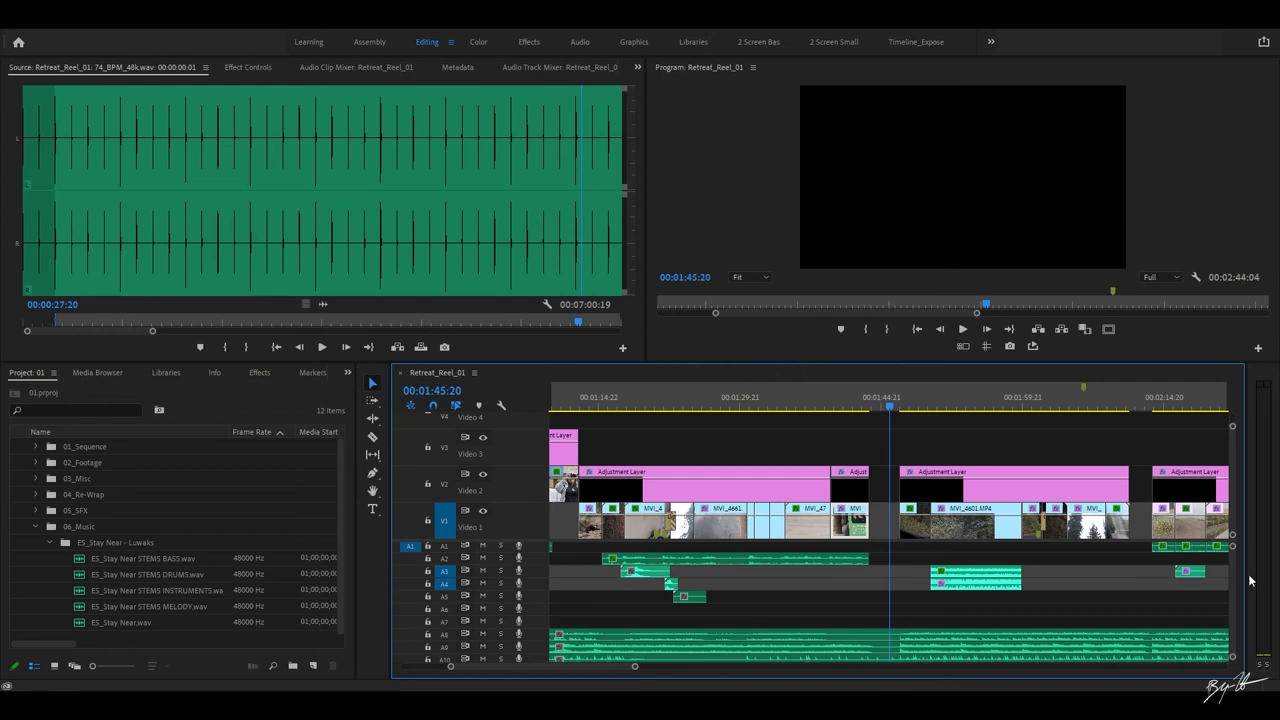
- Check the lower audio tracks and play past the car-window road shot to the tree trunk at 01:51:06
{"action": "scroll", "coordinate": [1233, 592], "scroll_direction": "down", "scroll_amount": 1}
{"action": "scroll", "coordinate": [1233, 592], "scroll_direction": "down", "scroll_amount": 3}
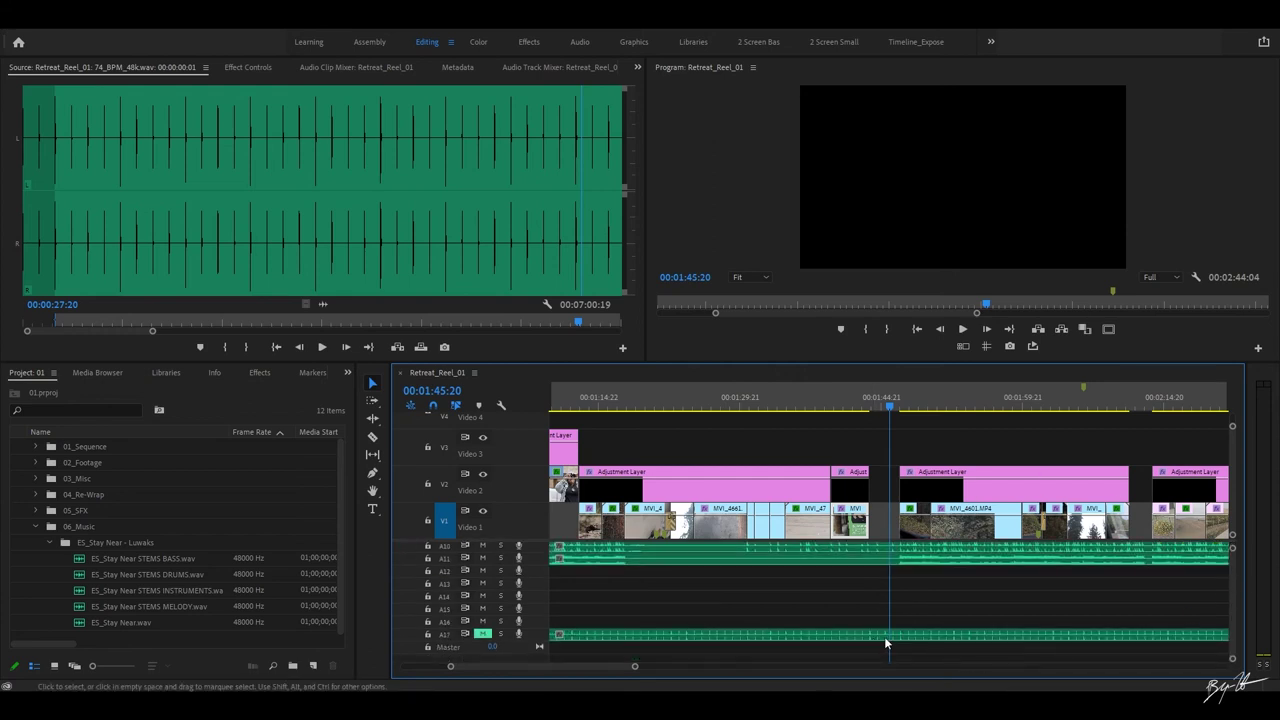
{"action": "key", "text": "space"}
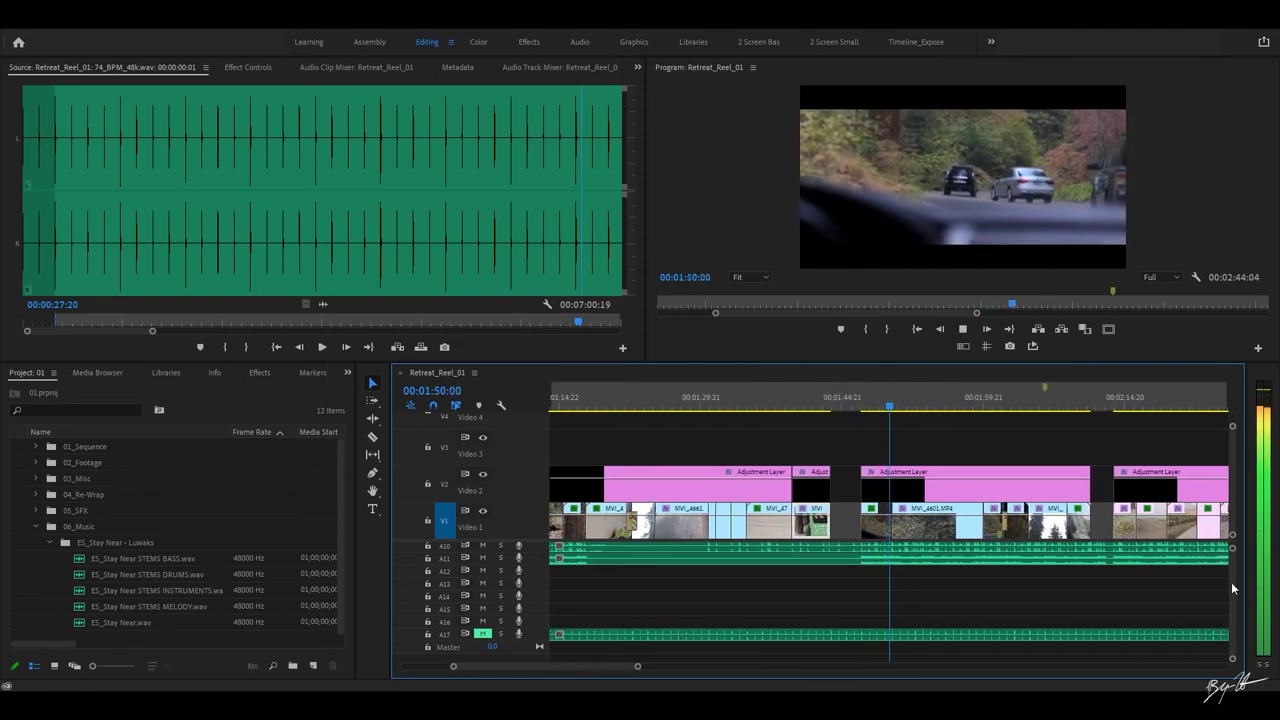
{"action": "scroll", "coordinate": [1232, 579], "scroll_direction": "up", "scroll_amount": 3}
{"action": "key", "text": "space"}
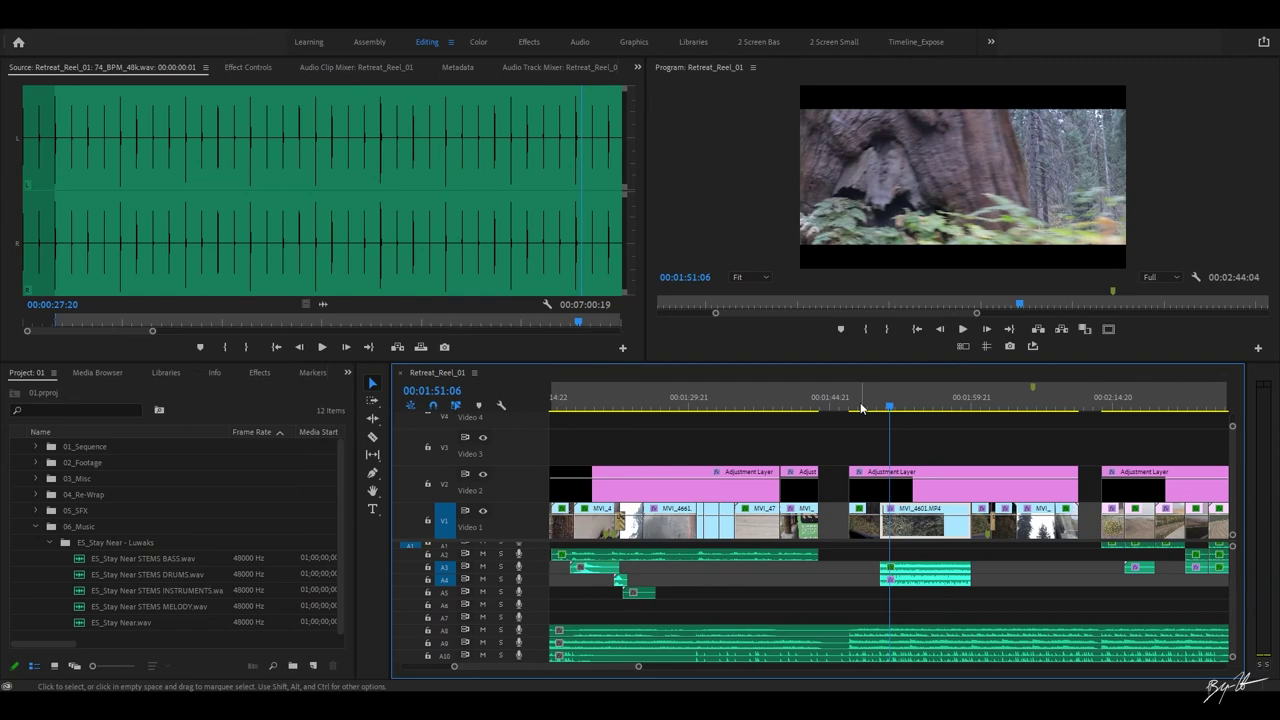
- Rewind to 01:46:13 and replay through 02:00:10, continuing on to the balcony shot near 02:14
{"action": "left_click", "coordinate": [862, 400]}
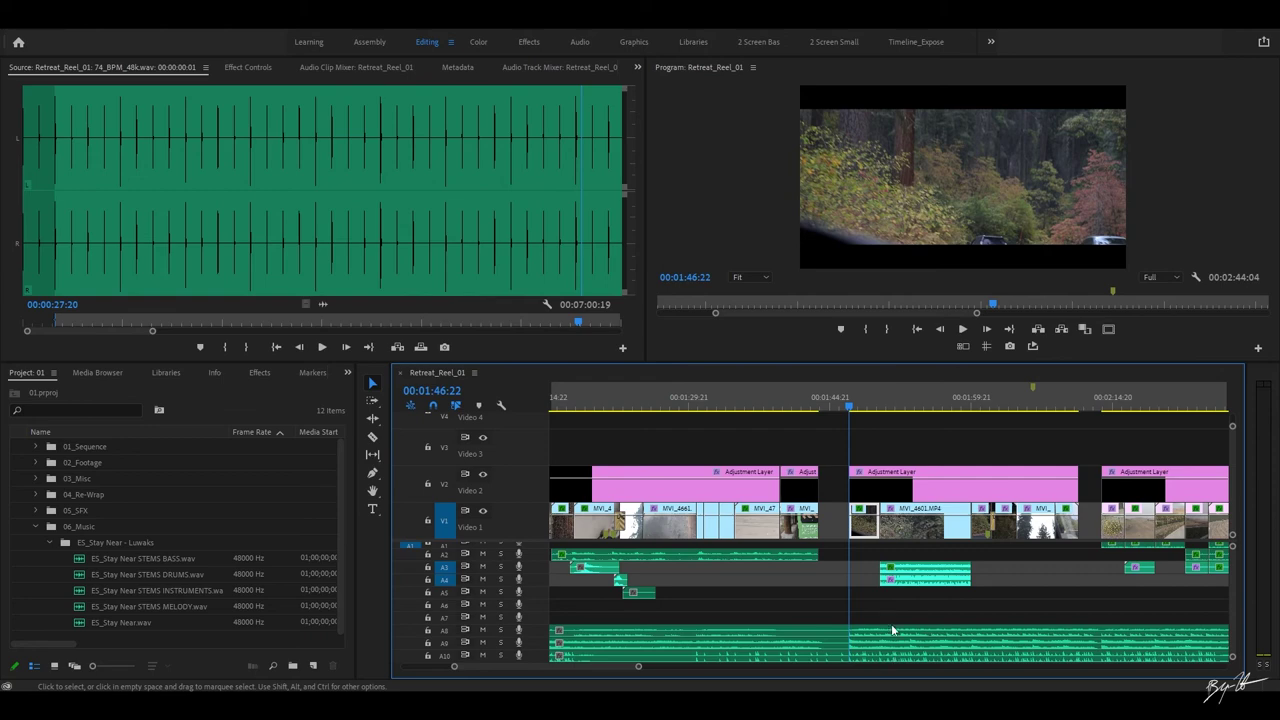
{"action": "left_click_drag", "start_coordinate": [850, 408], "coordinate": [843, 411]}
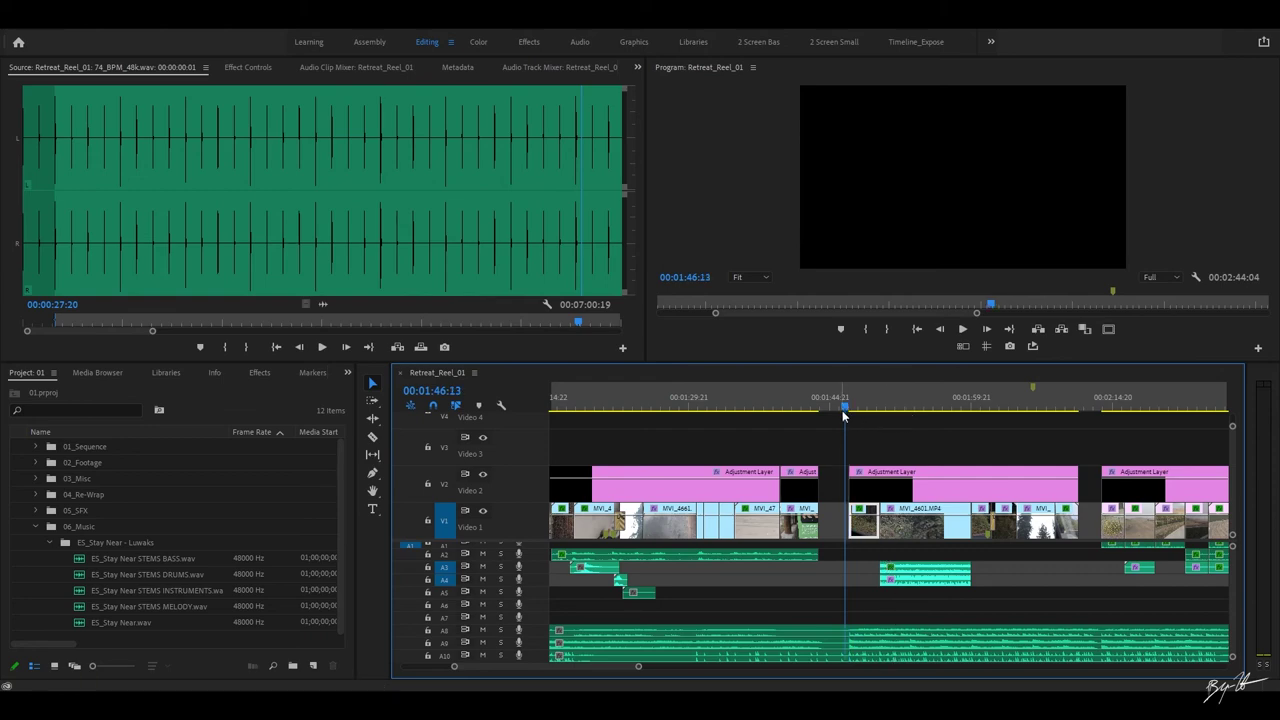
{"action": "key", "text": "space"}
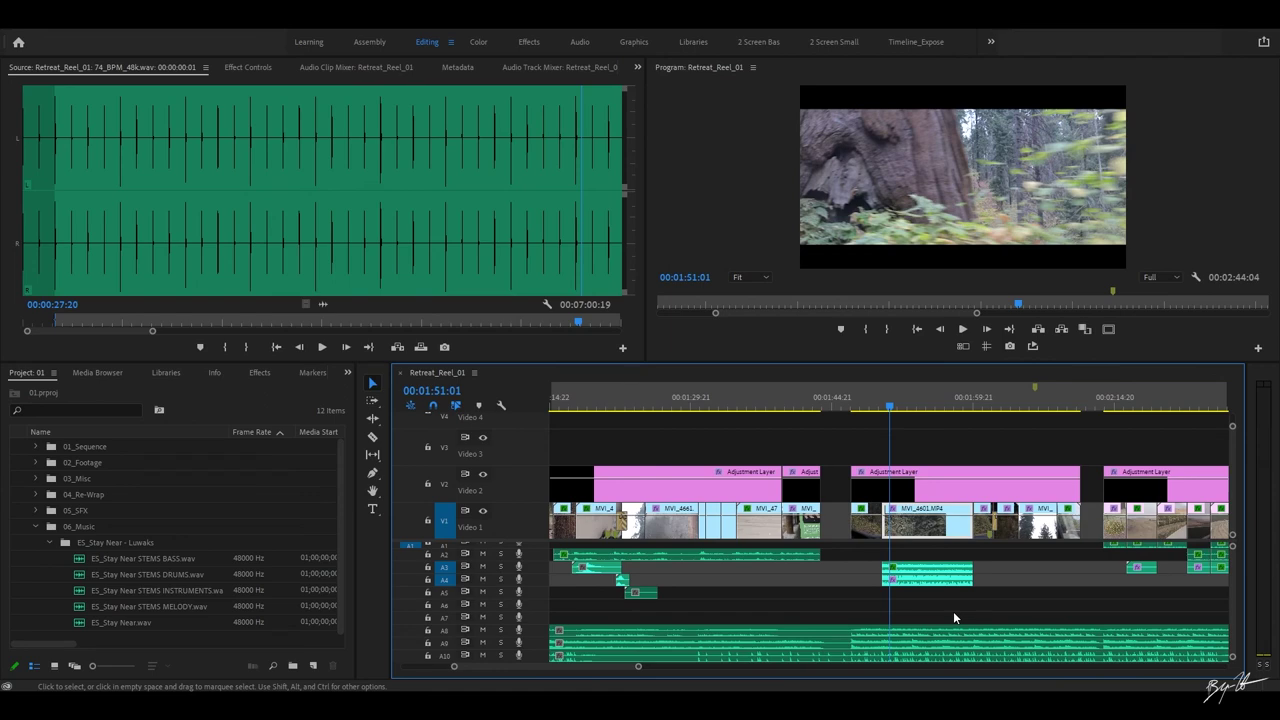
{"action": "key", "text": "space"}
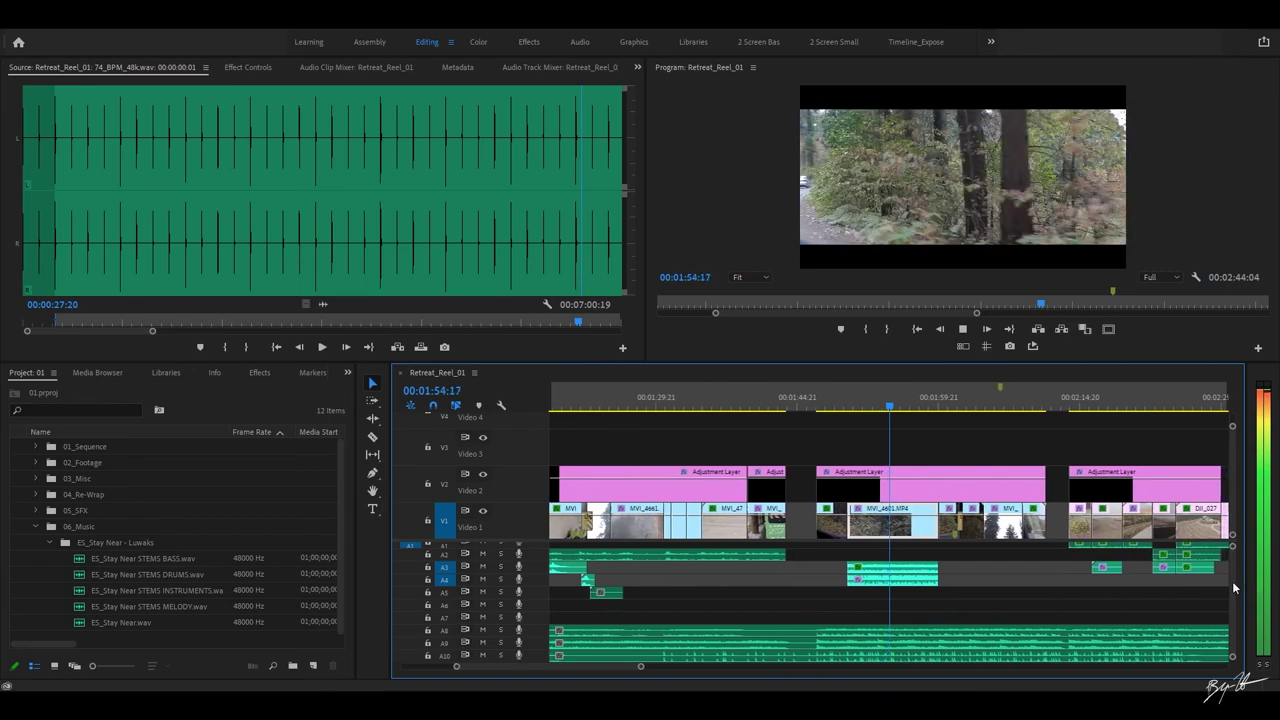
{"action": "scroll", "coordinate": [1234, 588], "scroll_direction": "up", "scroll_amount": 1}
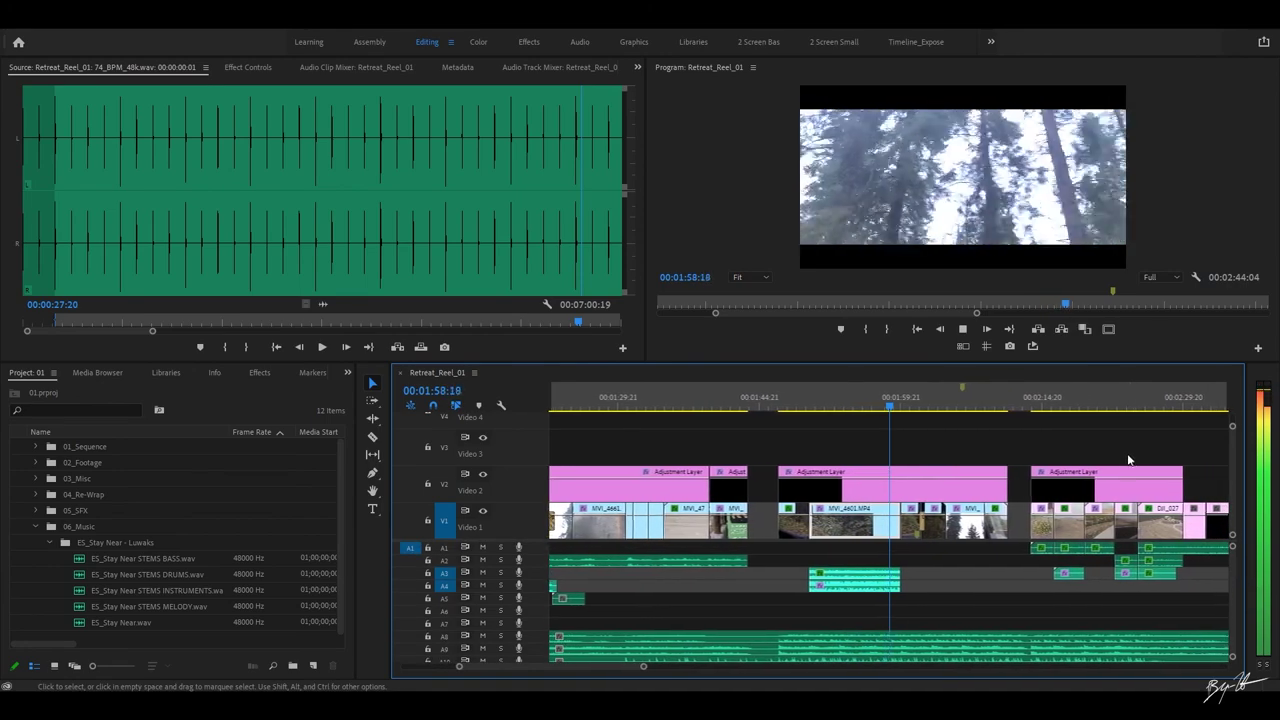
{"action": "key", "text": "space"}
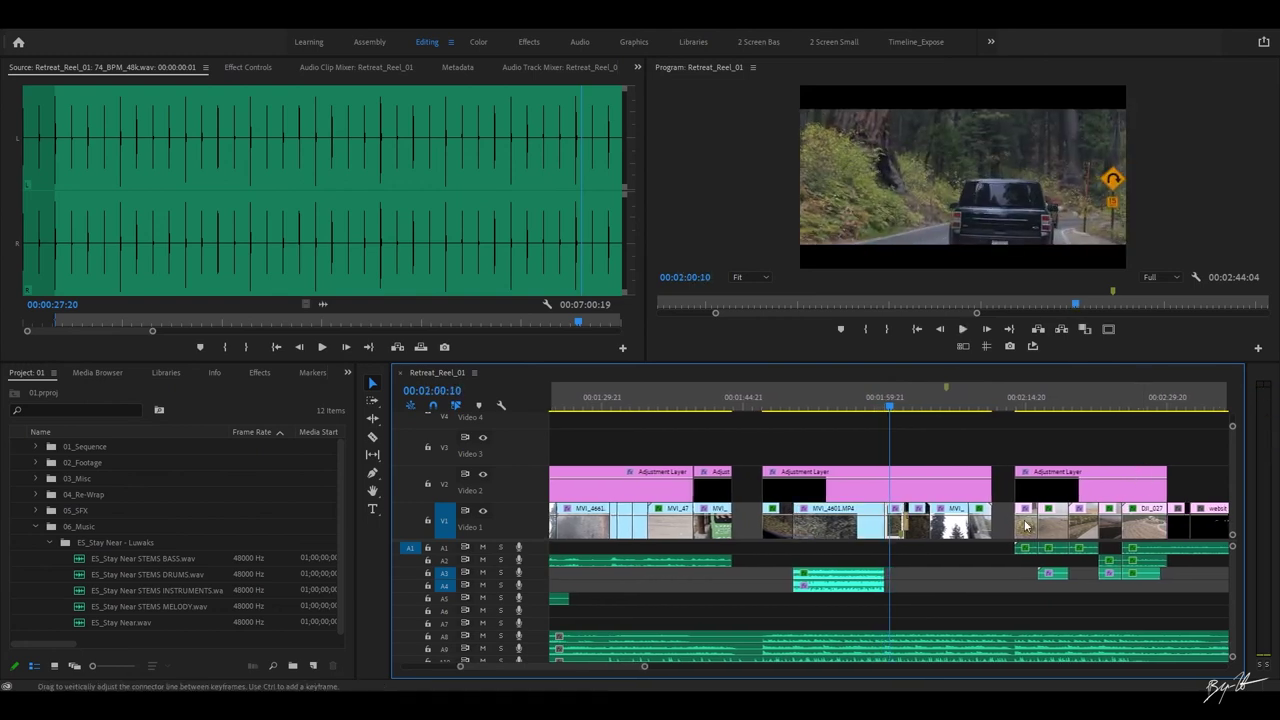
{"action": "key", "text": "space"}
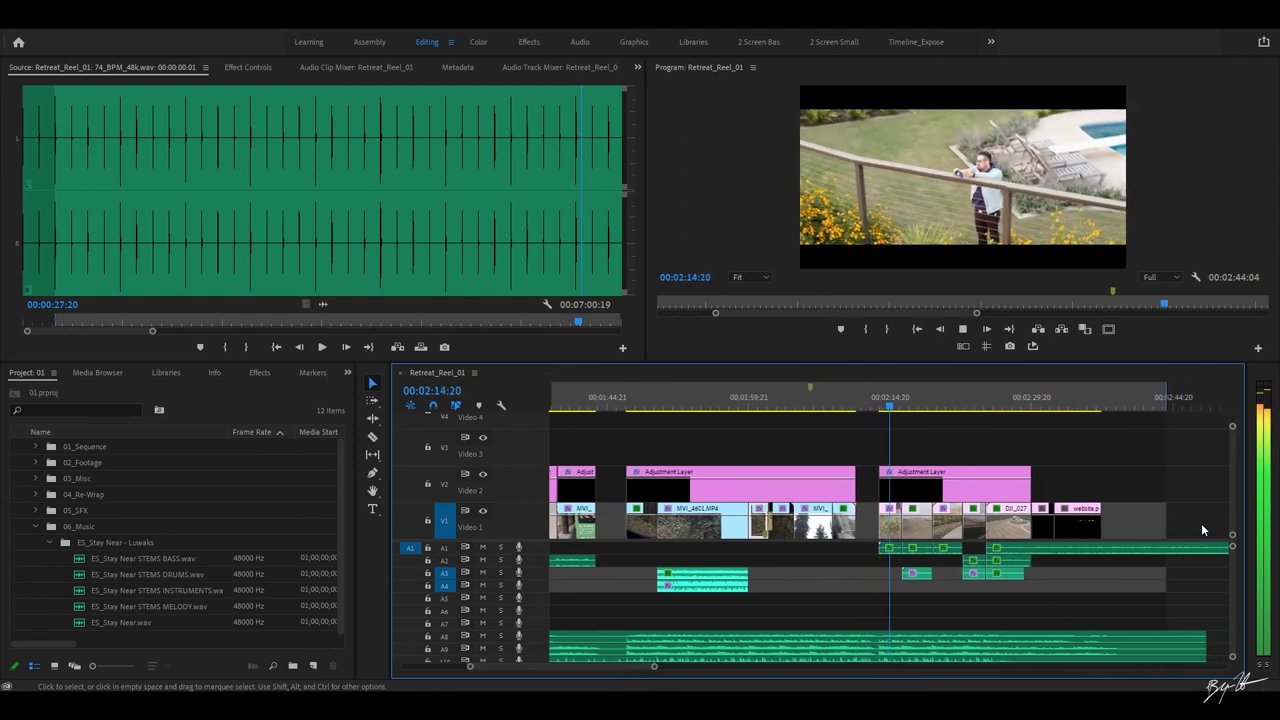
- Pause on the balcony shot, then move the playhead back to 02:15:15
{"action": "key", "text": "space"}
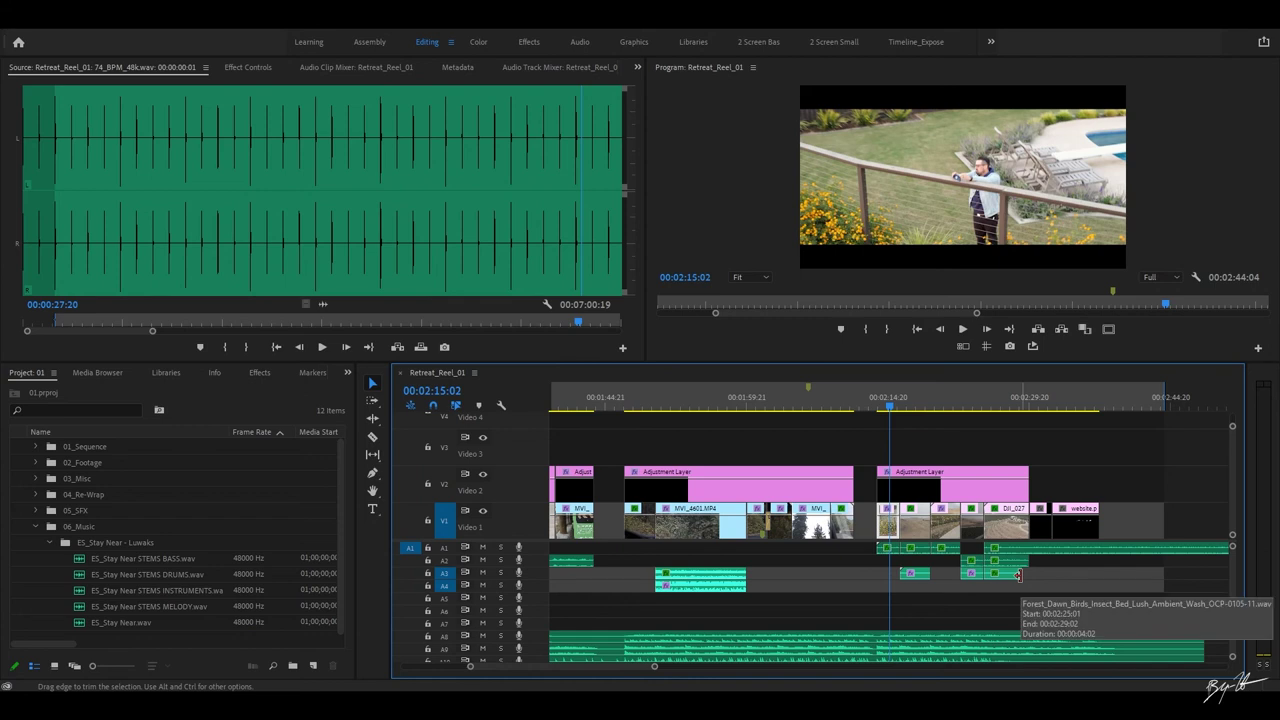
{"action": "key", "text": "space"}
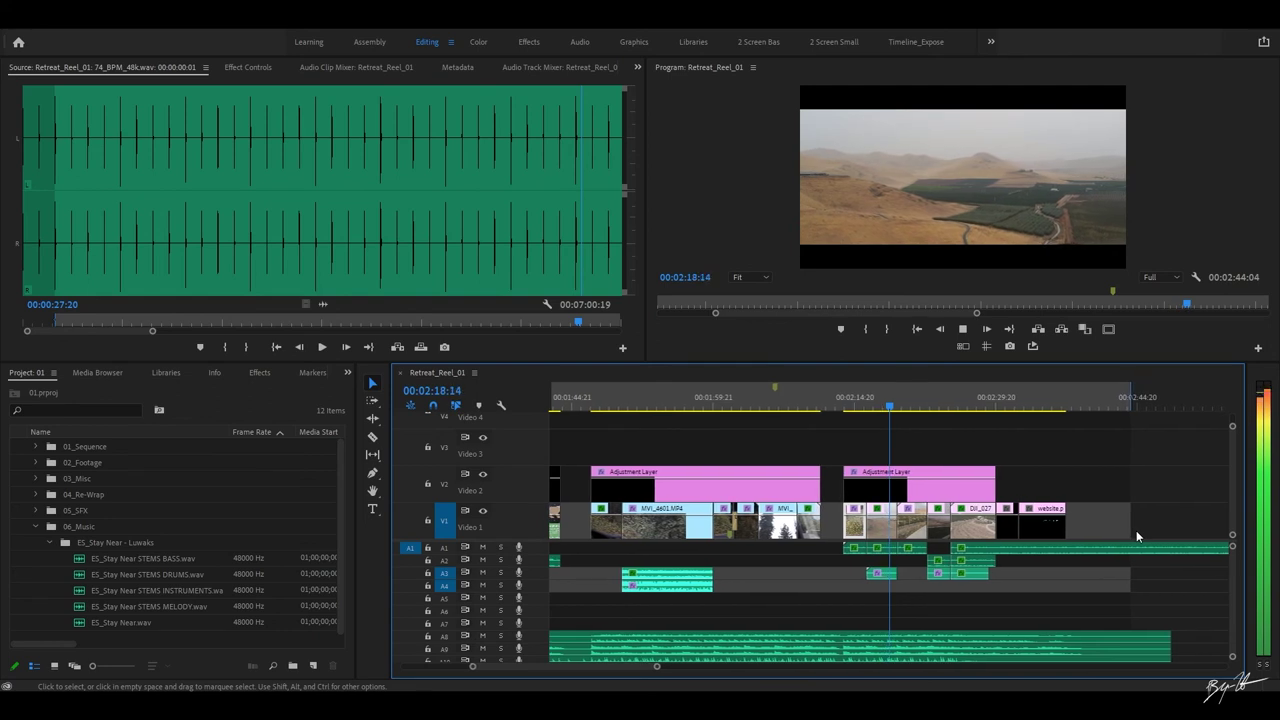
{"action": "left_click", "coordinate": [876, 402]}
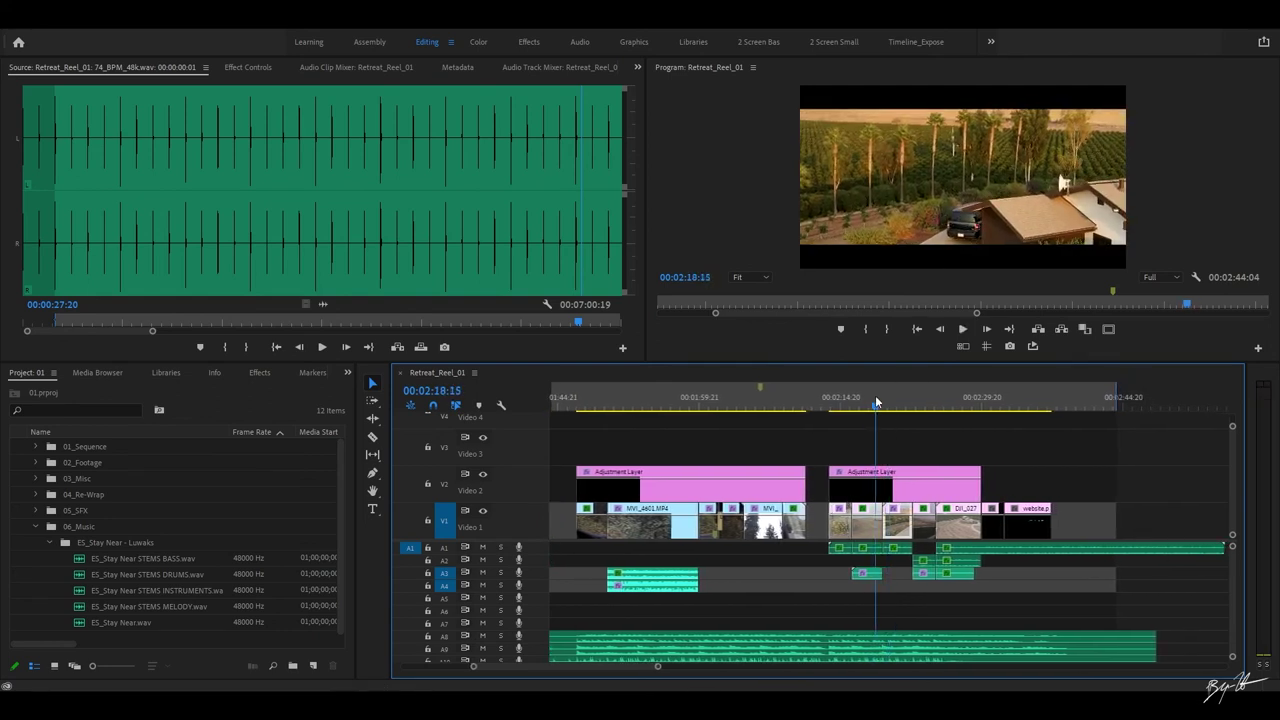
{"action": "left_click_drag", "start_coordinate": [876, 402], "coordinate": [872, 405]}
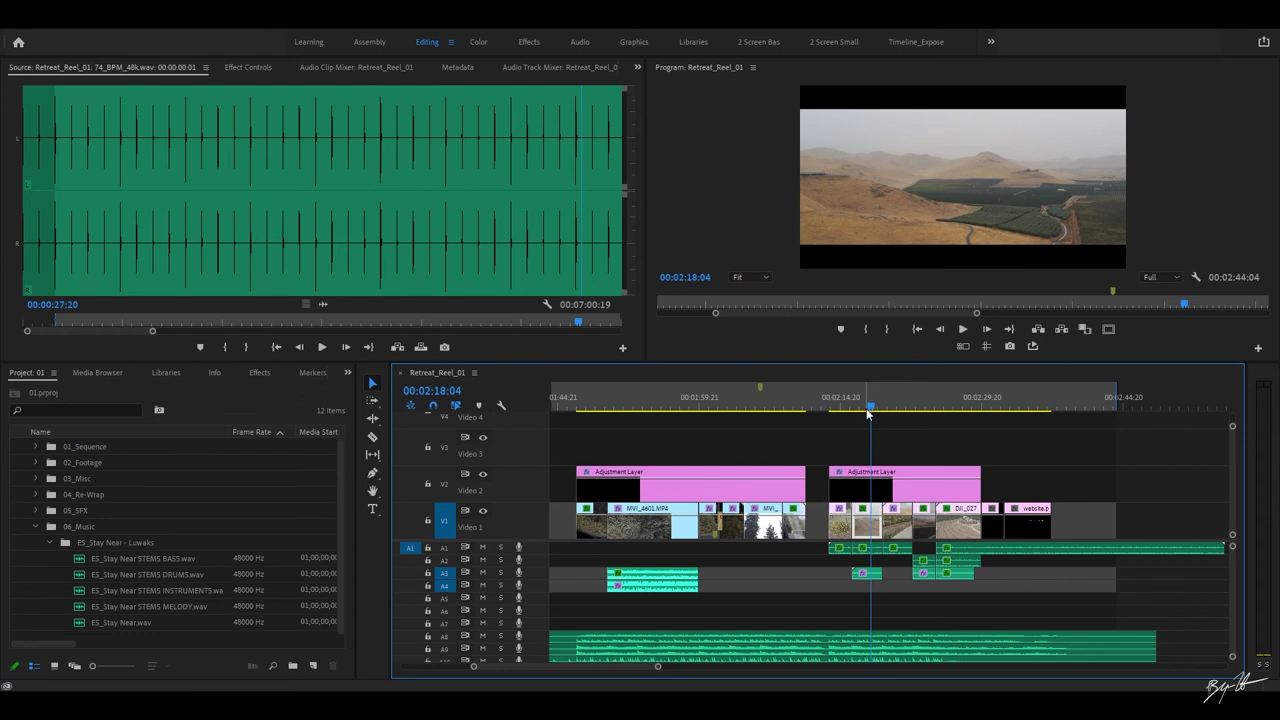
{"action": "left_click_drag", "start_coordinate": [868, 413], "coordinate": [829, 414]}
- Replay from 02:15:15 over the desert aerial, stopping at 02:16:21 and 02:18:15, then play on
{"action": "key", "text": "space"}
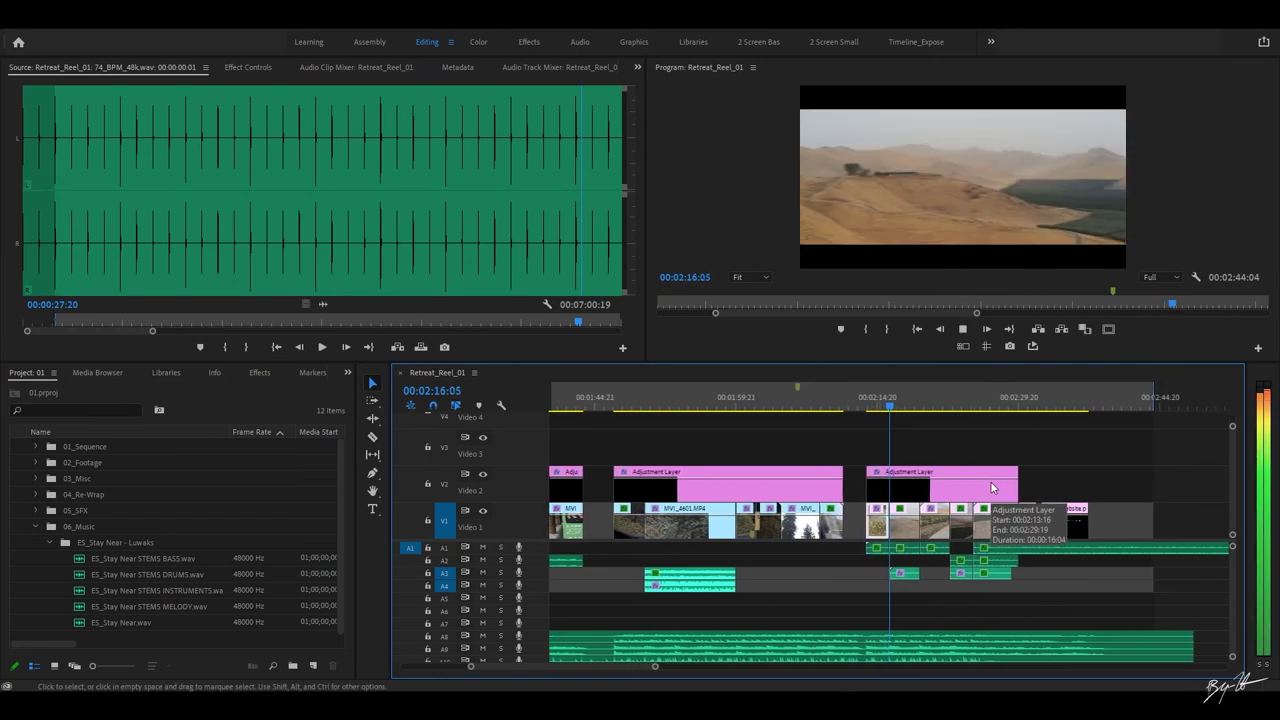
{"action": "key", "text": "space"}
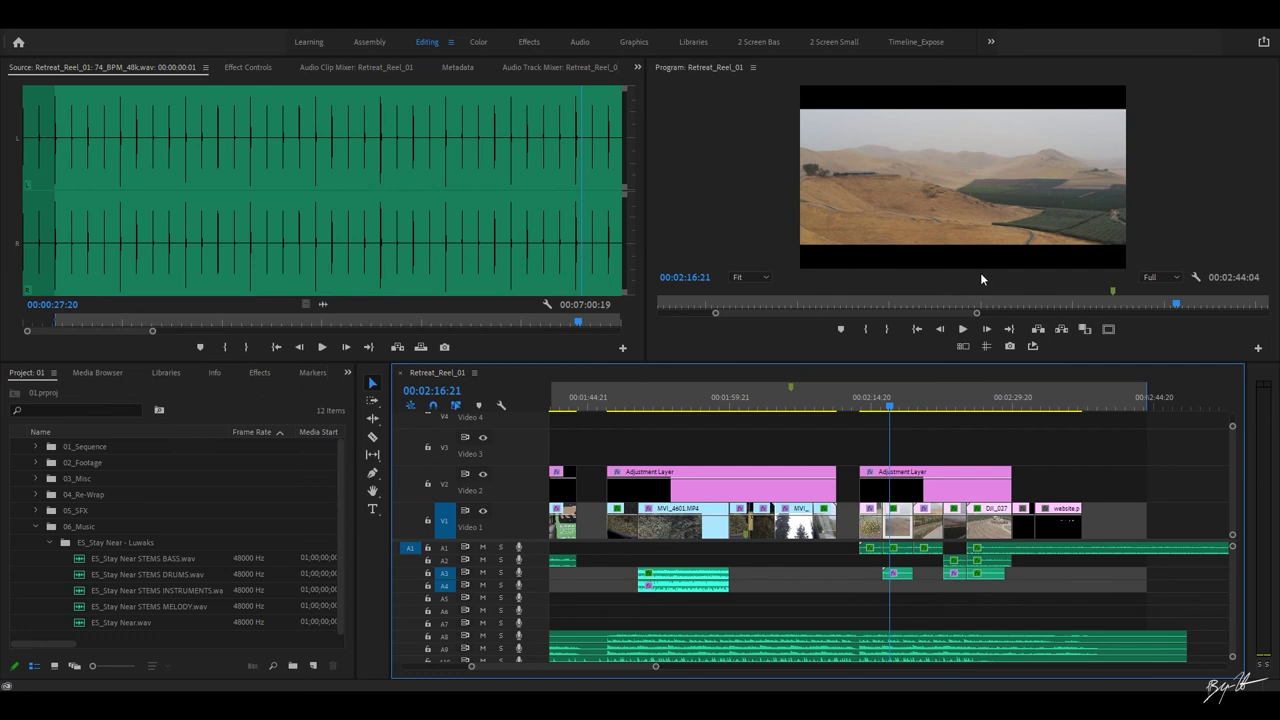
{"action": "key", "text": "space"}
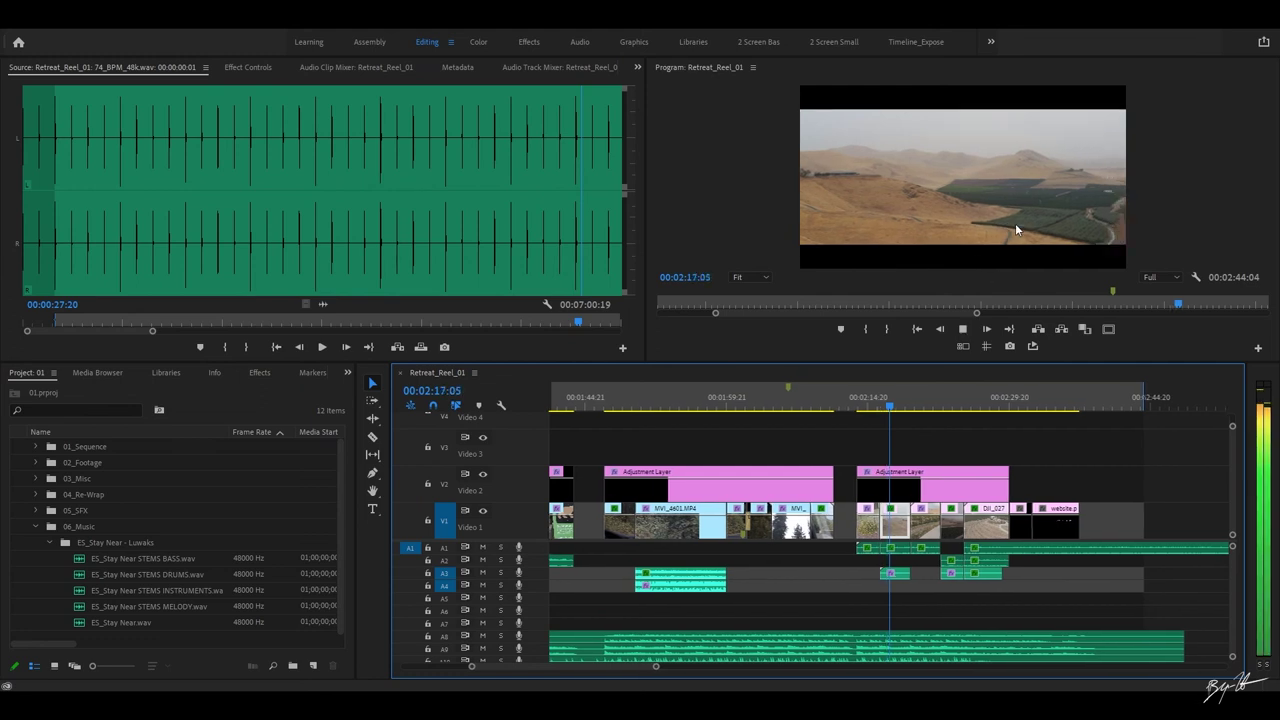
{"action": "key", "text": "space"}
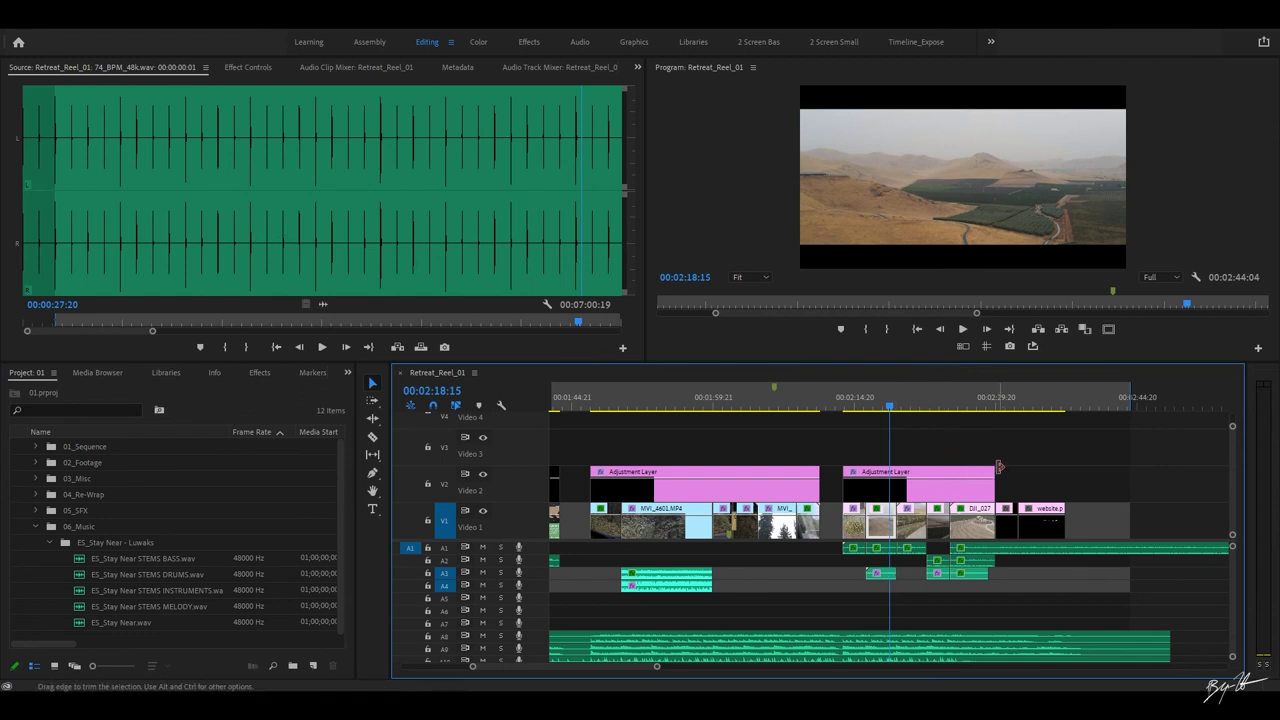
{"action": "key", "text": "space"}
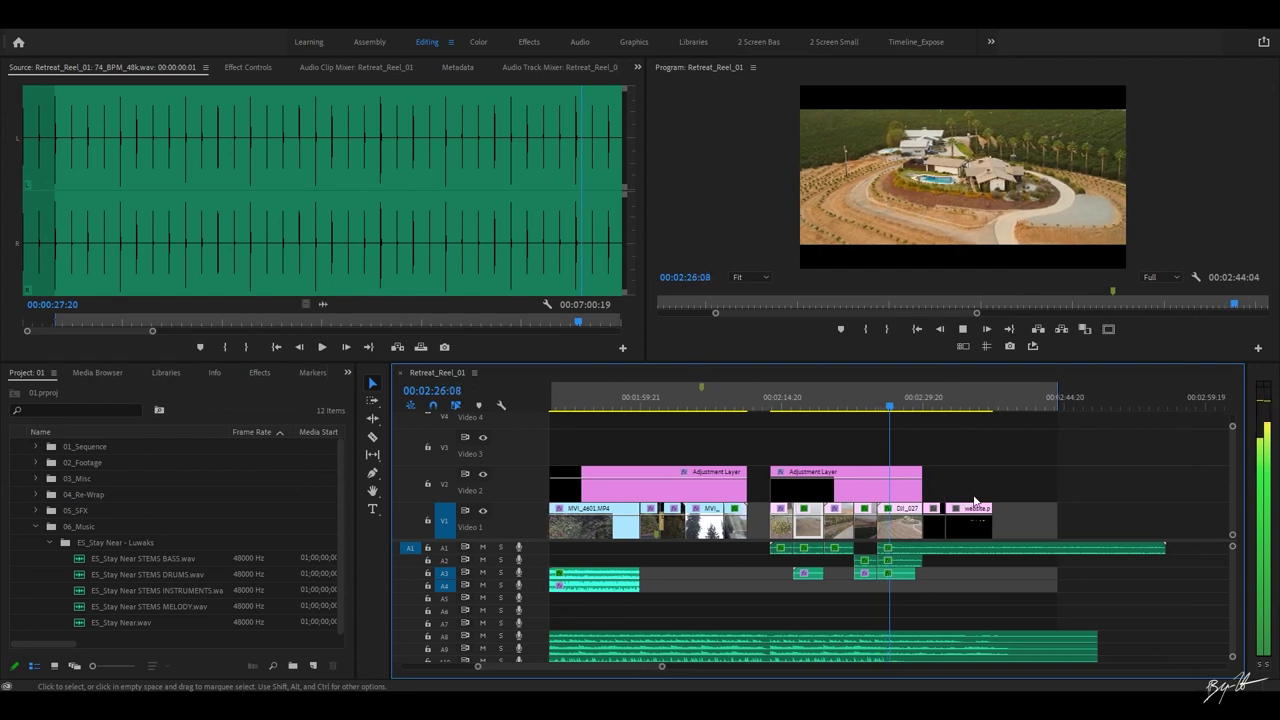
- Pause on the house aerial at 02:26:13, then play to the 'thank you for watching' card at 02:30:18
{"action": "key", "text": "space"}
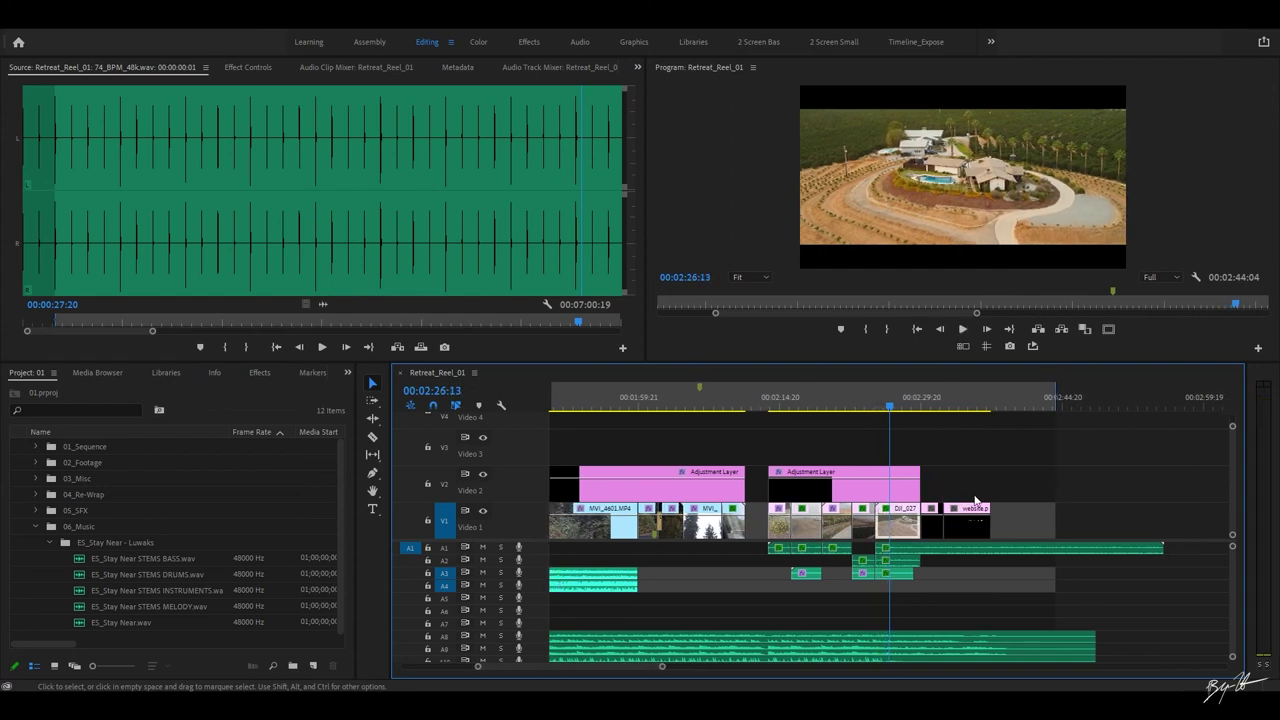
{"action": "key", "text": "space"}
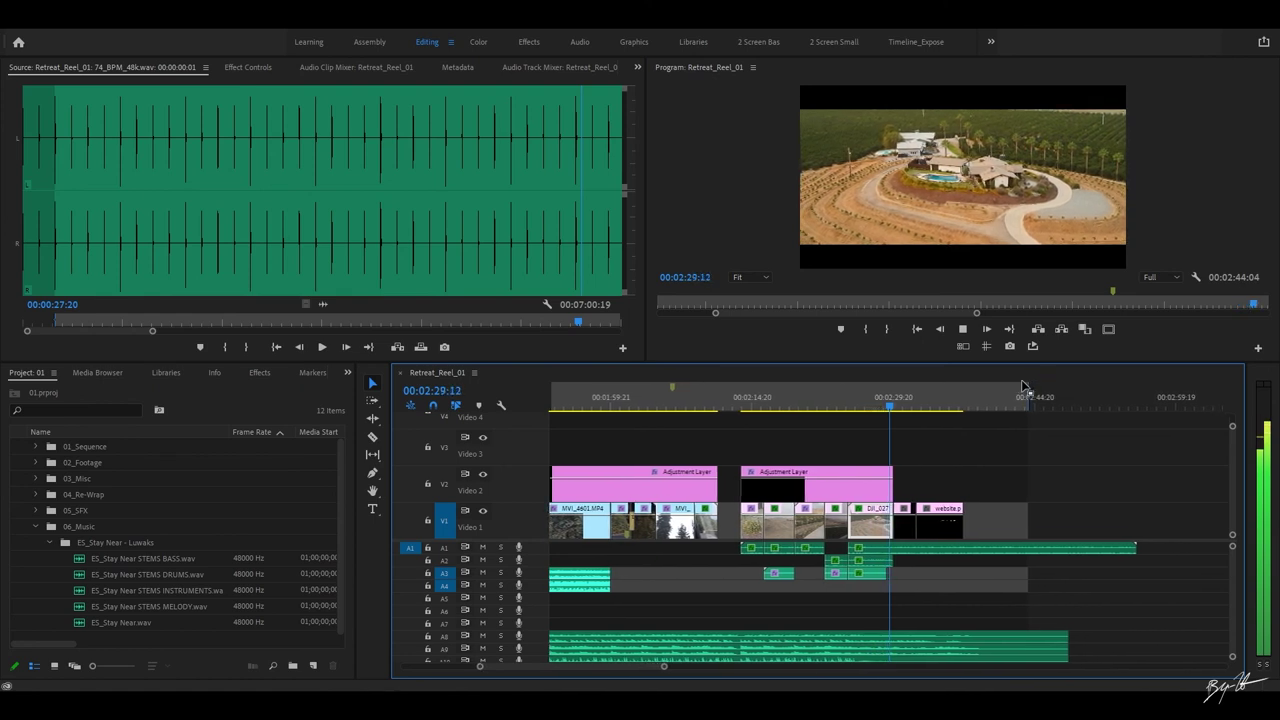
{"action": "key", "text": "space"}
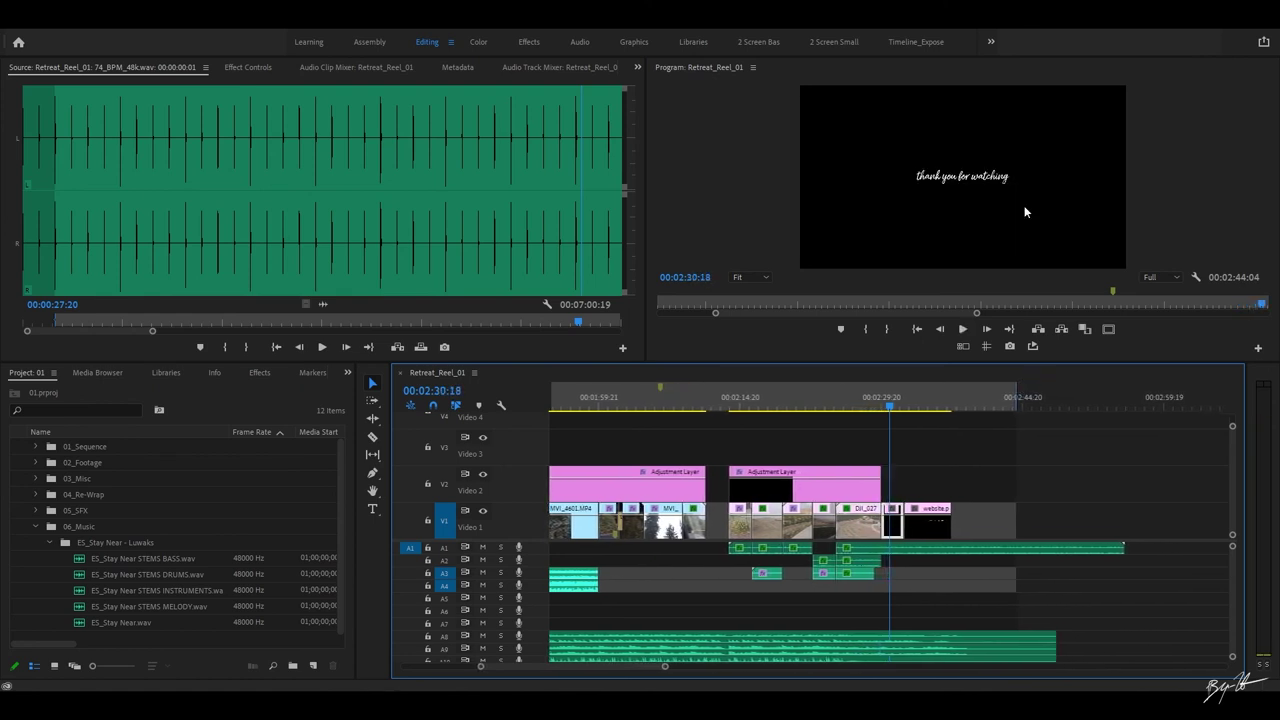